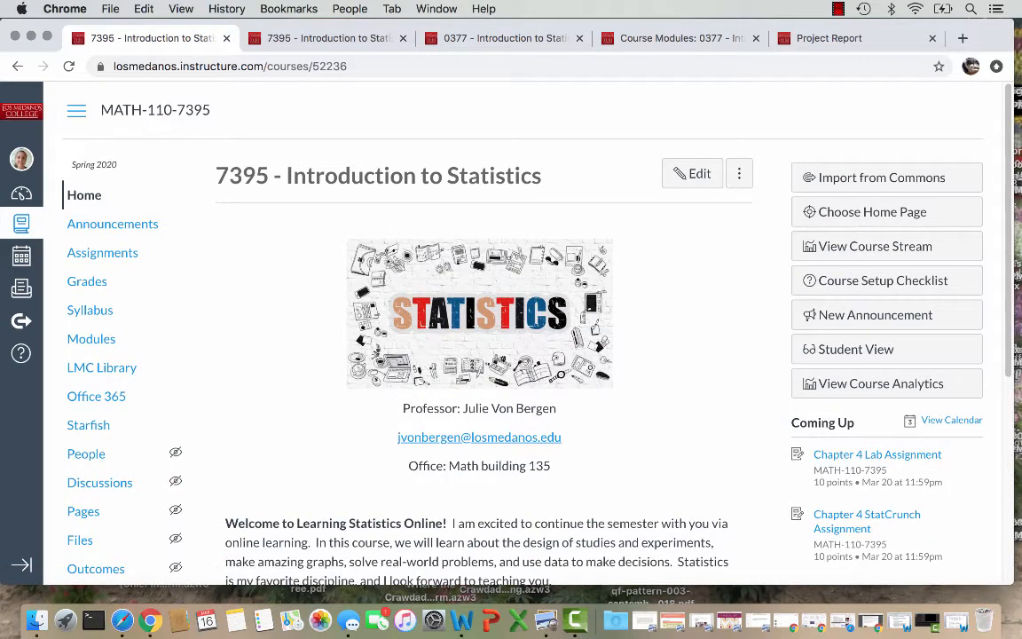
Open the Reflections on Success Discussion from the course modules and review its context and prompts.
left_click(91, 338)
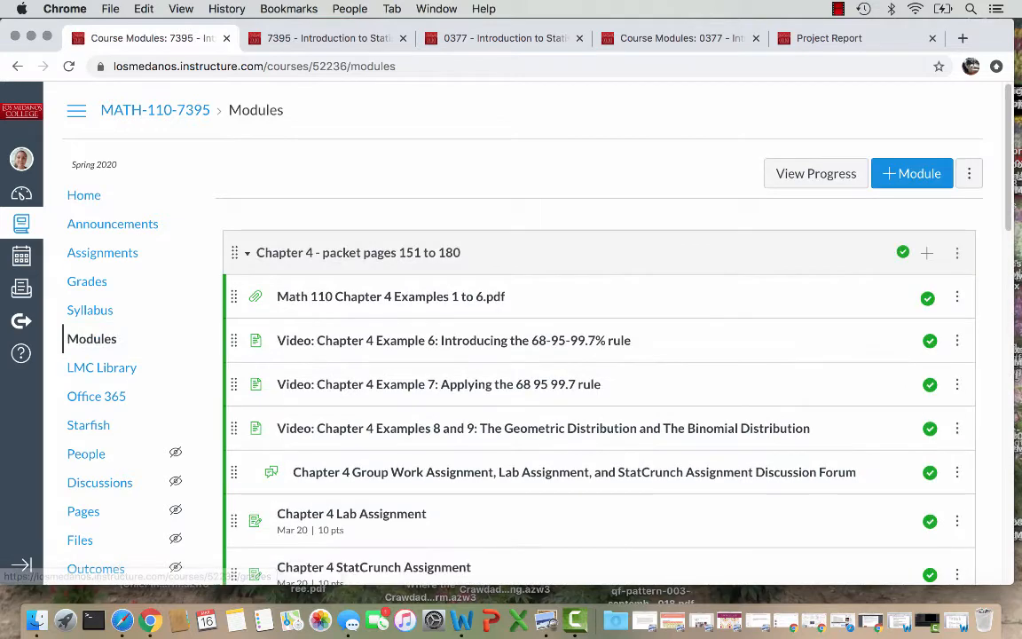
scroll(599, 355, "down", 5)
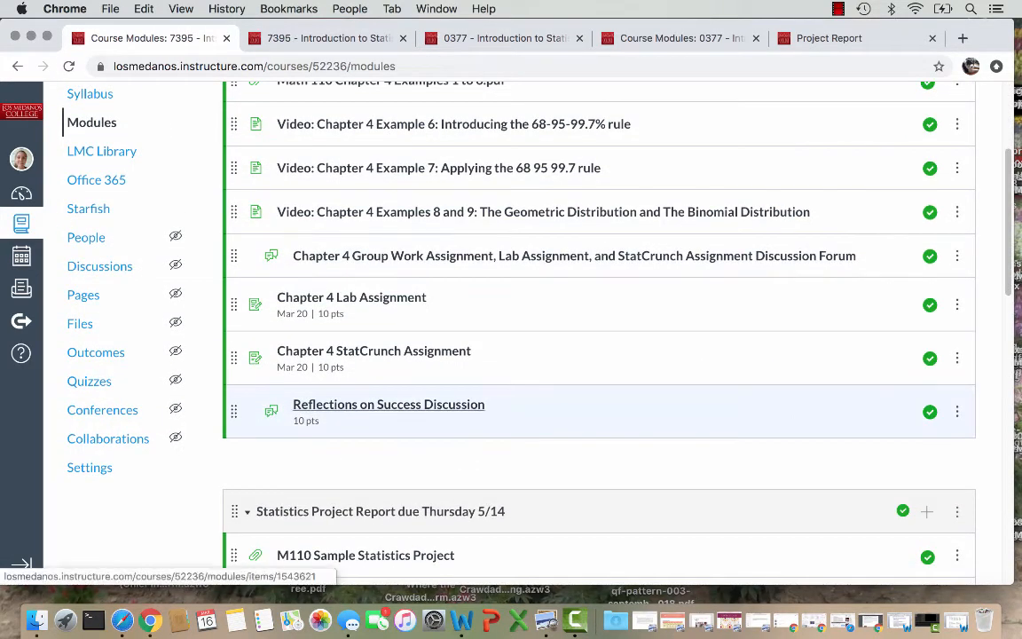
left_click(395, 406)
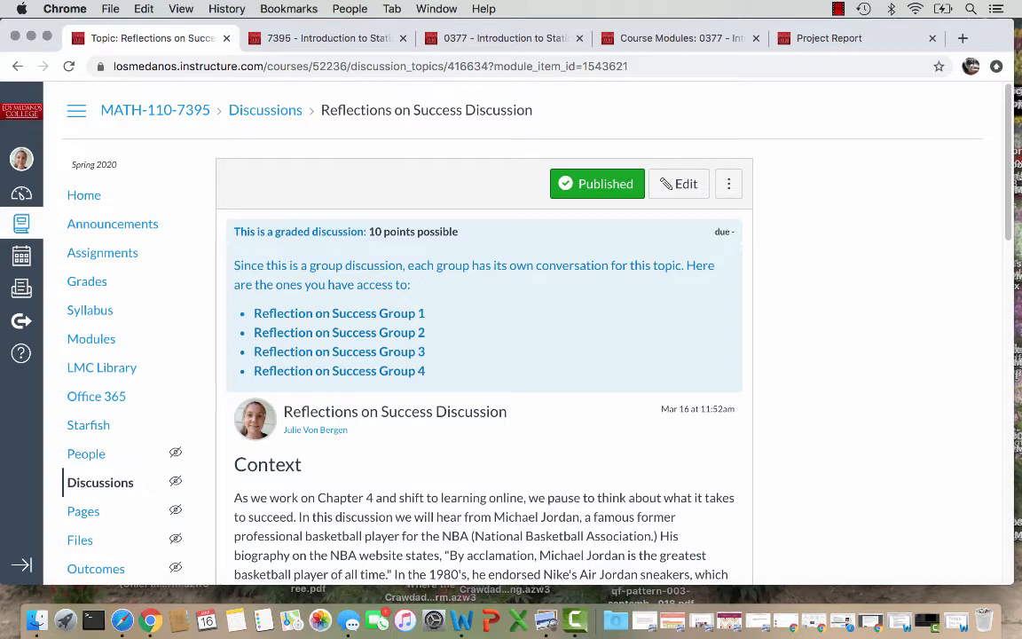
scroll(523, 355, "down", 2)
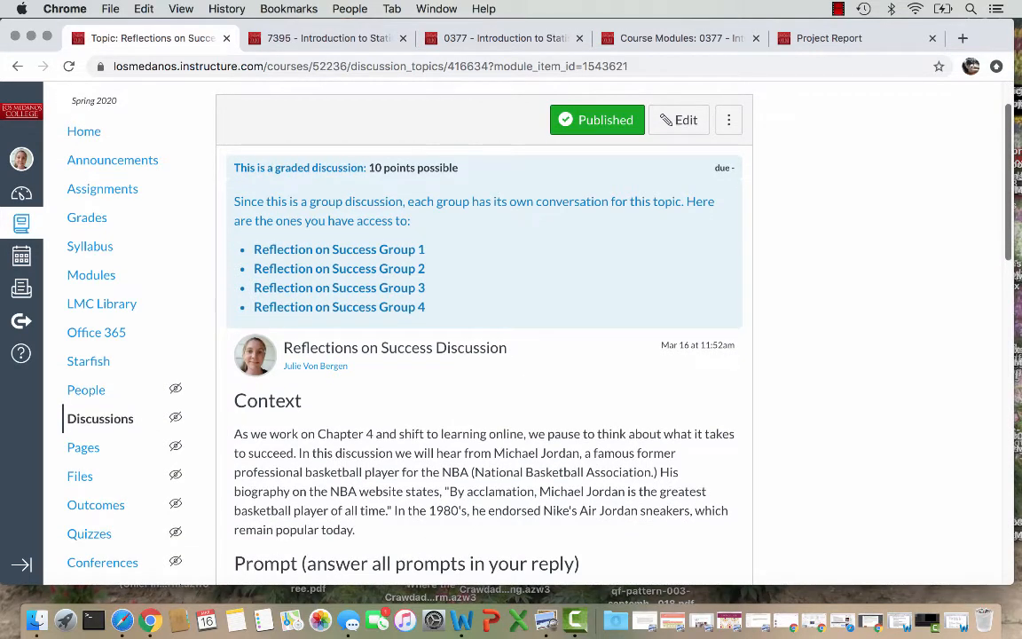
scroll(484, 354, "down", 10)
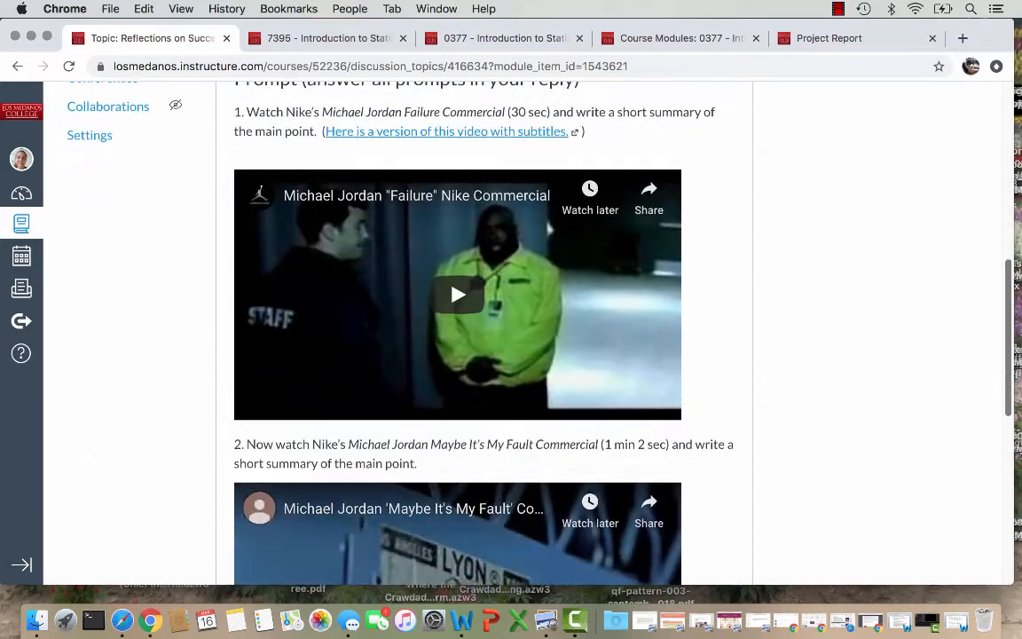
scroll(484, 354, "down", 6)
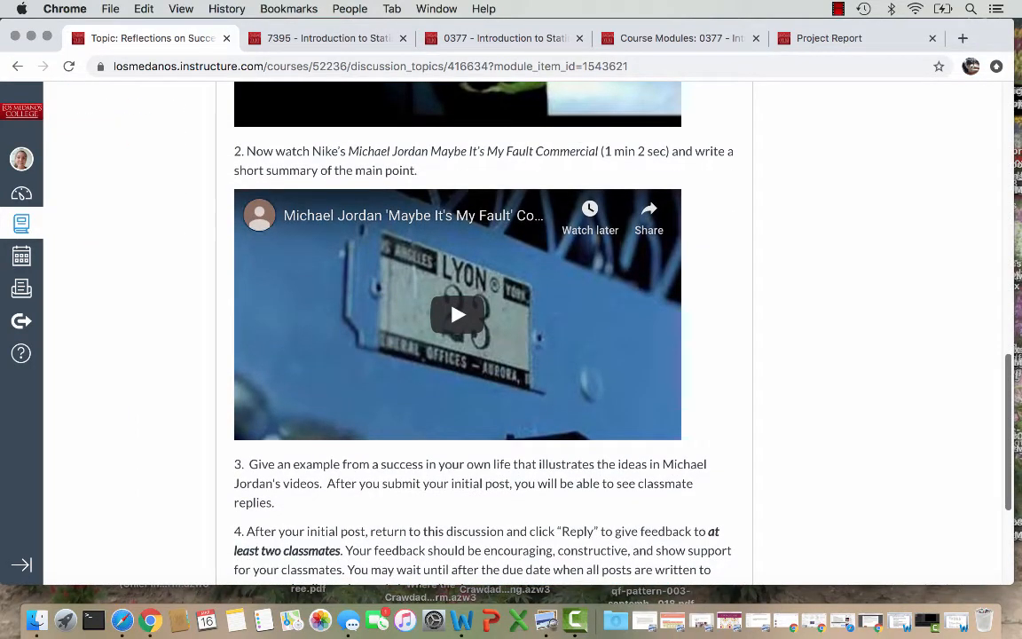
scroll(404, 308, "up", 7)
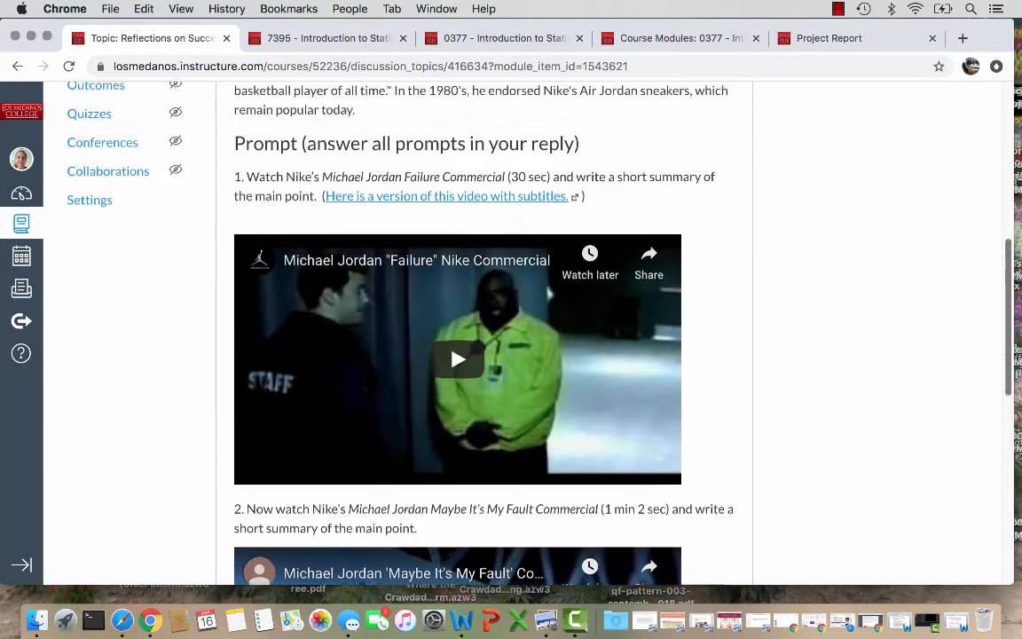
scroll(404, 308, "up", 10)
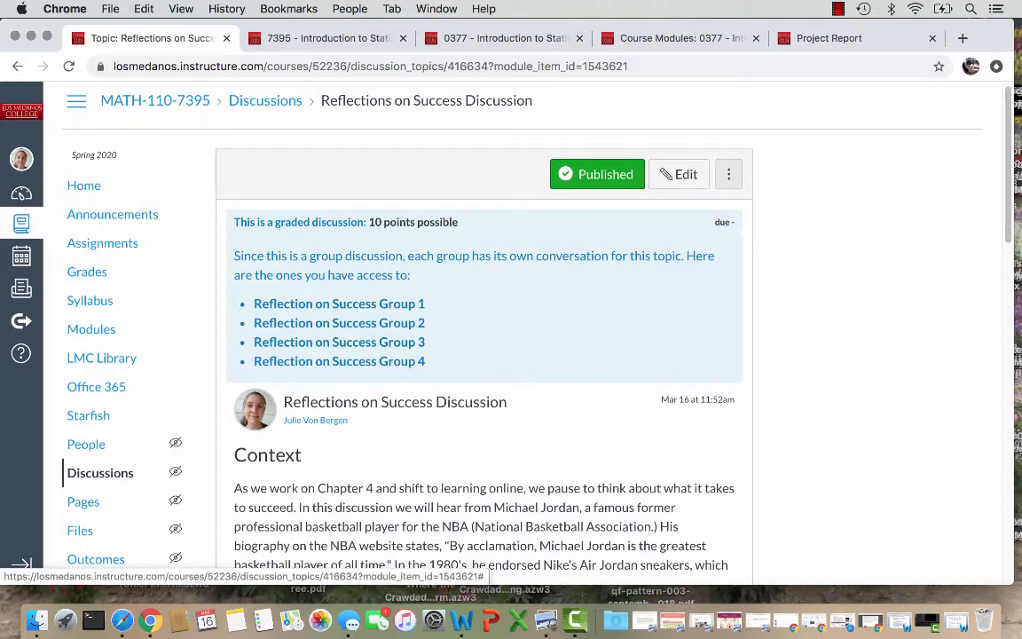
Add a rubric to the discussion and title it "Reflections on Success Rubric".
left_click(729, 174)
left_click(714, 304)
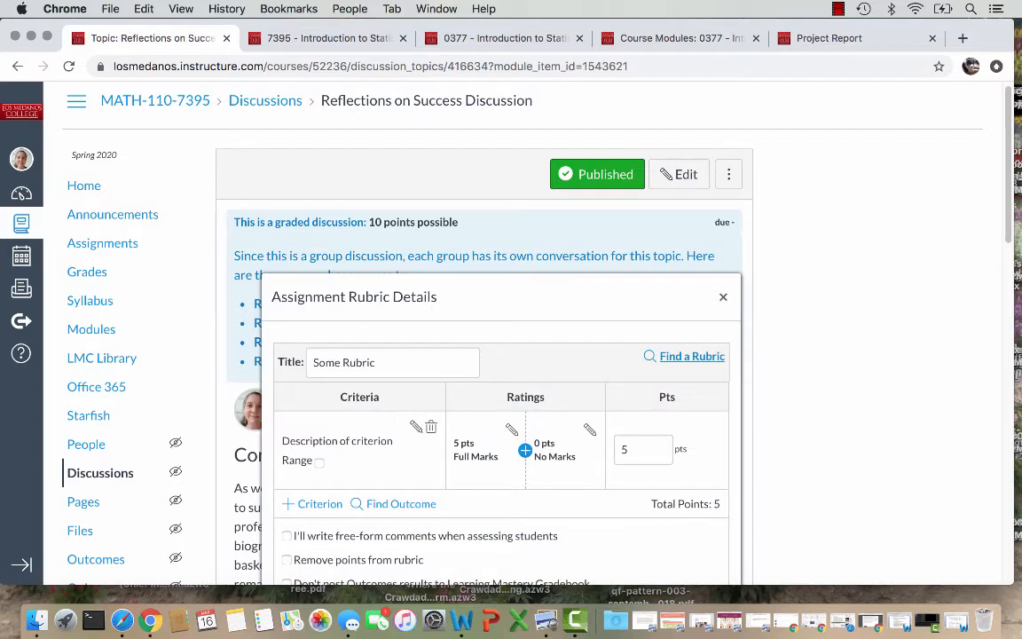
double_click(327, 363)
type("Refl")
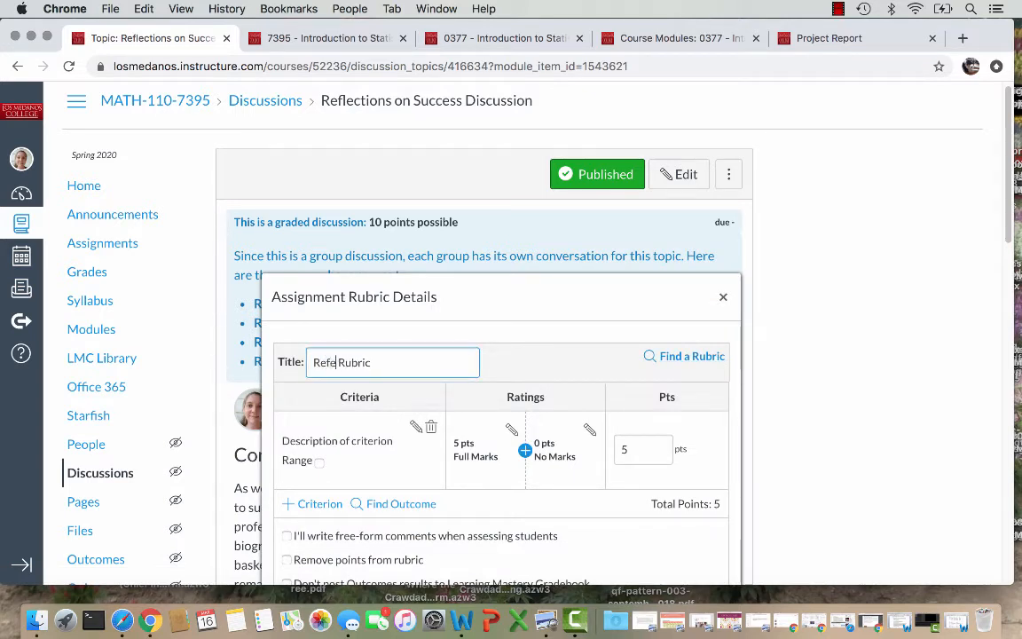
type("ections on")
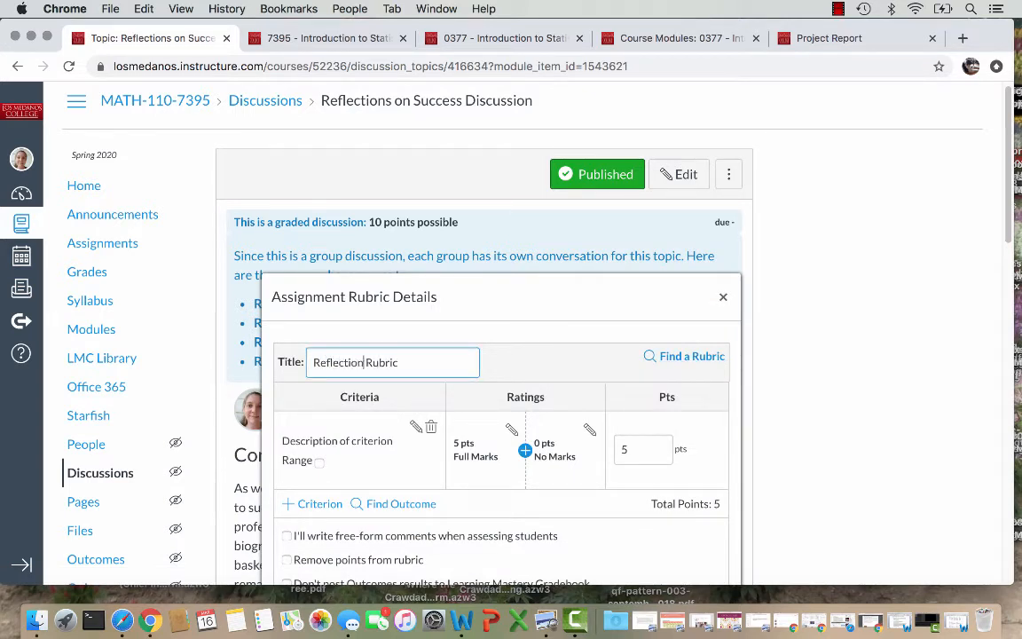
type(" Success")
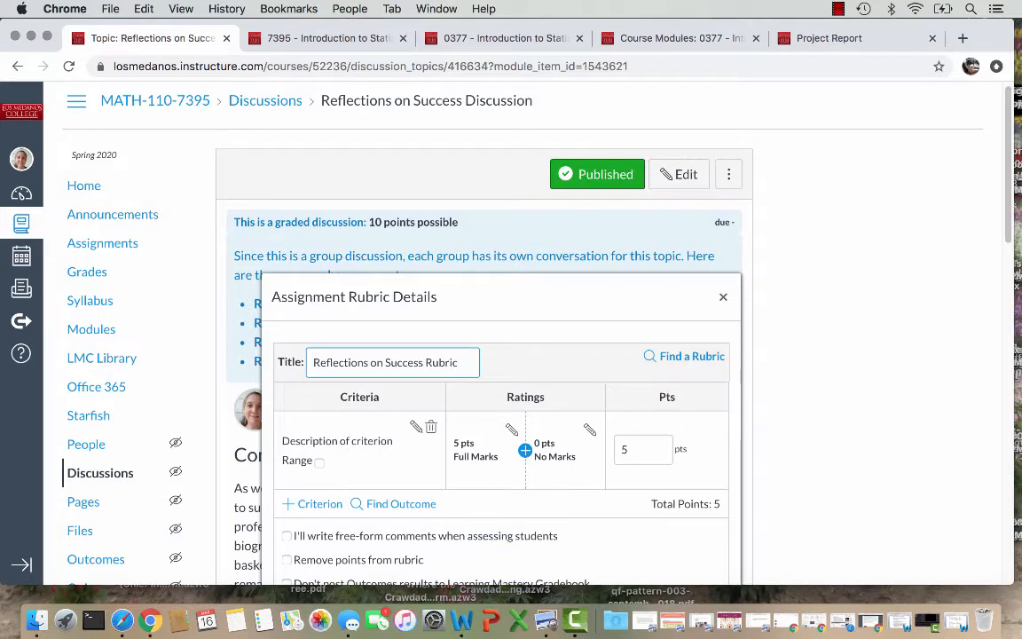
Switch to Rubrics for Use in Canvas.docx in Word, copy the 3-point "Good job!" description for Initial Post, and return to Chrome.
scroll(511, 355, "down", 2)
scroll(511, 354, "down", 1)
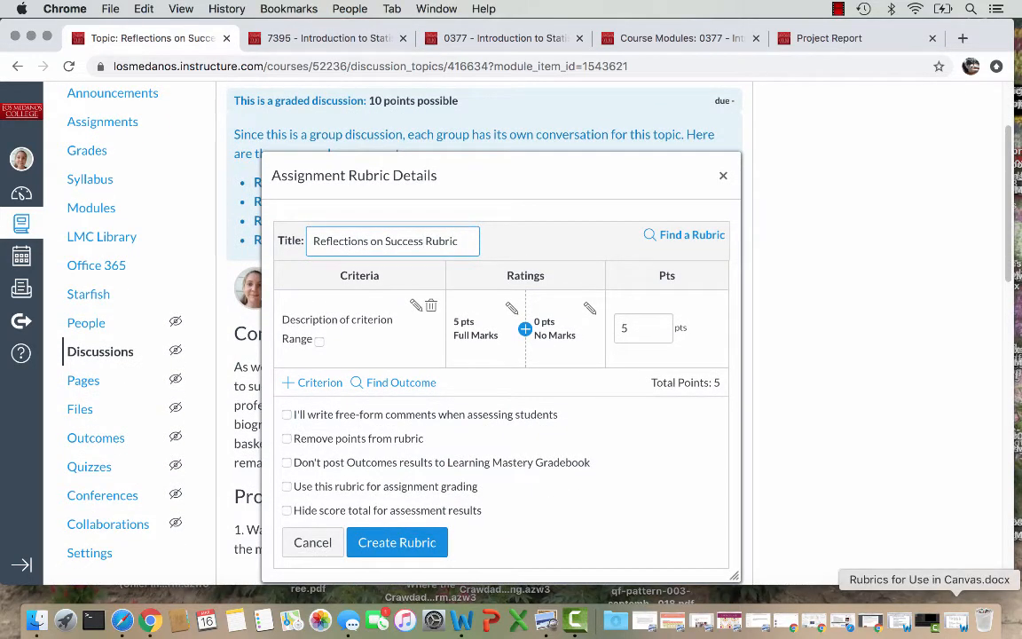
left_click(929, 621)
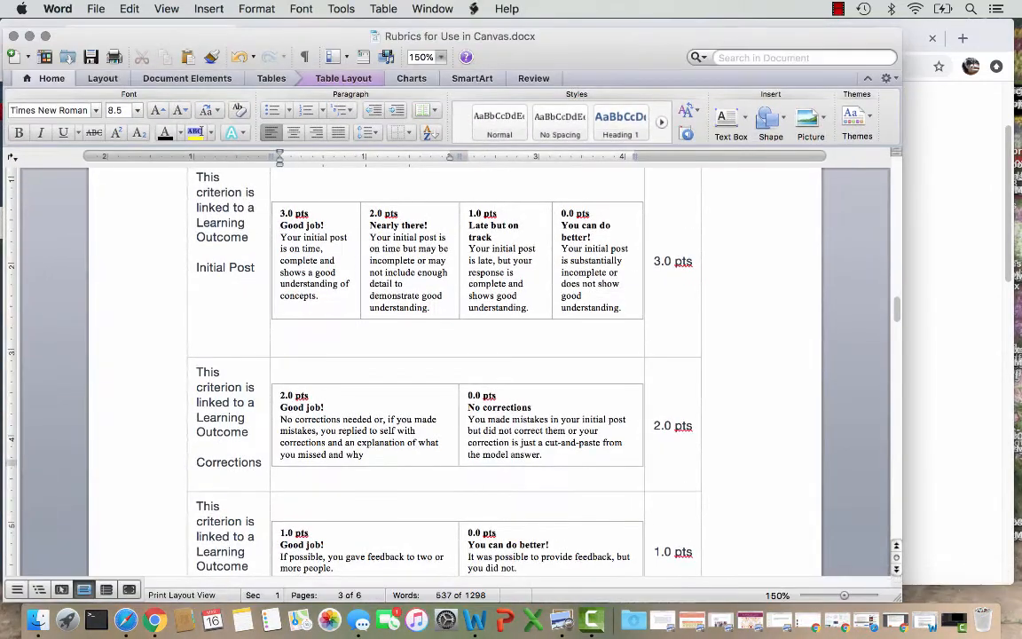
scroll(806, 276, "up", 1)
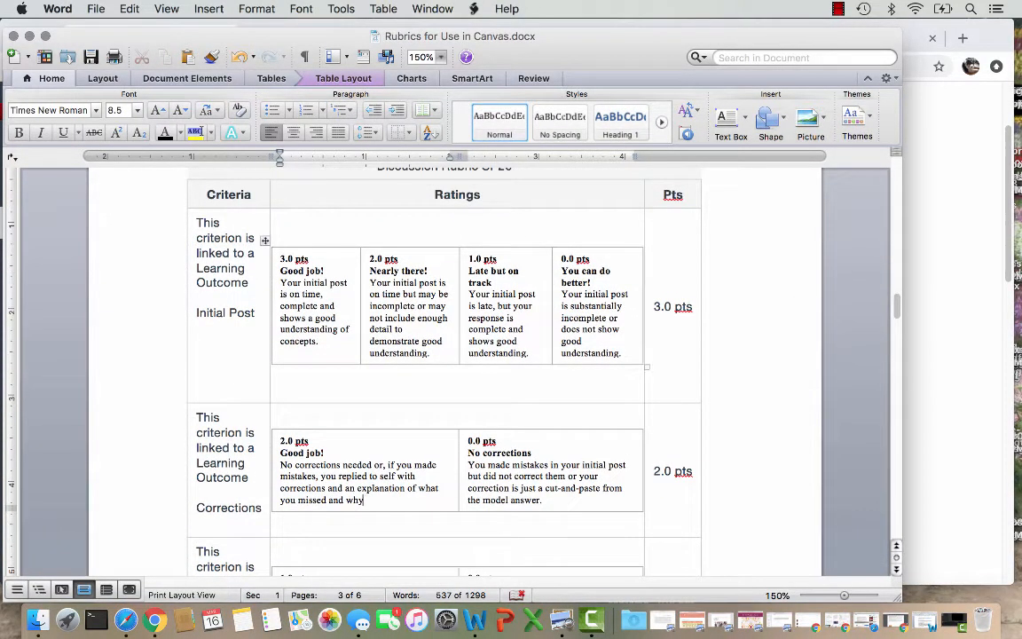
left_click_drag(318, 341, 280, 282)
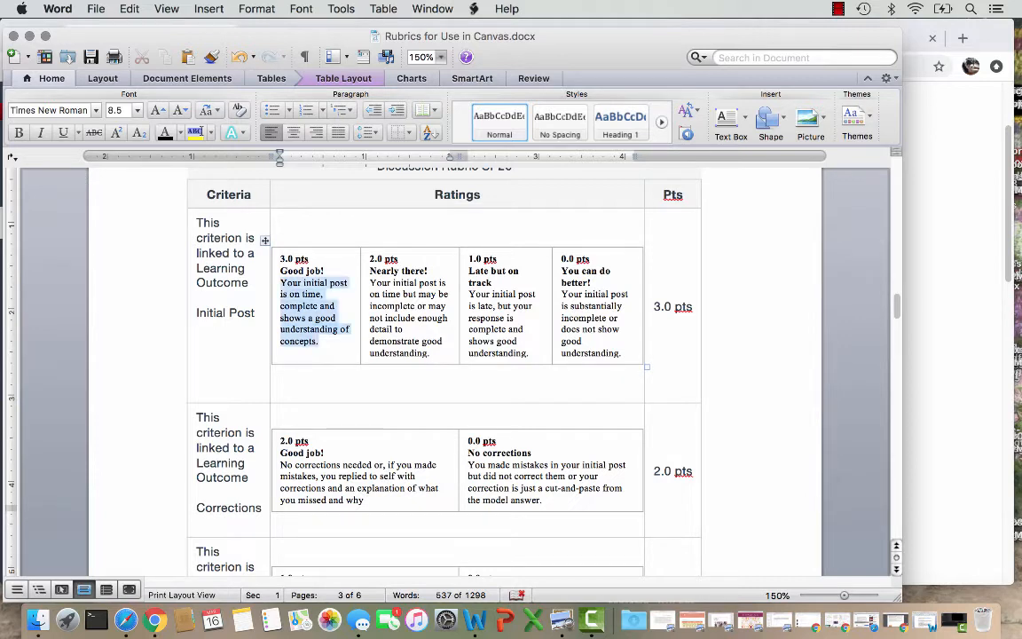
key("super+c")
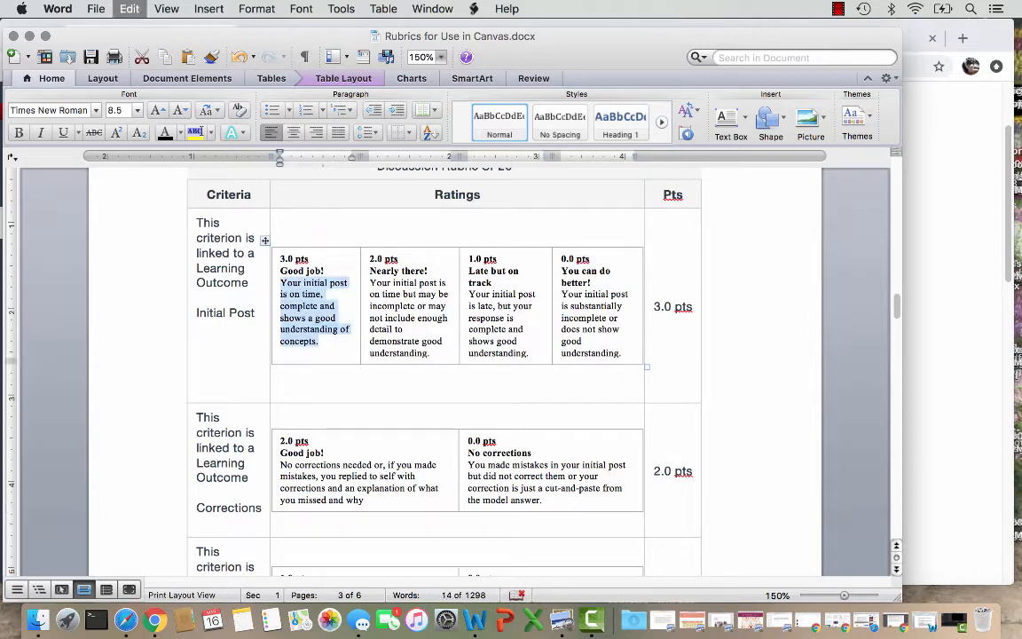
left_click(318, 341)
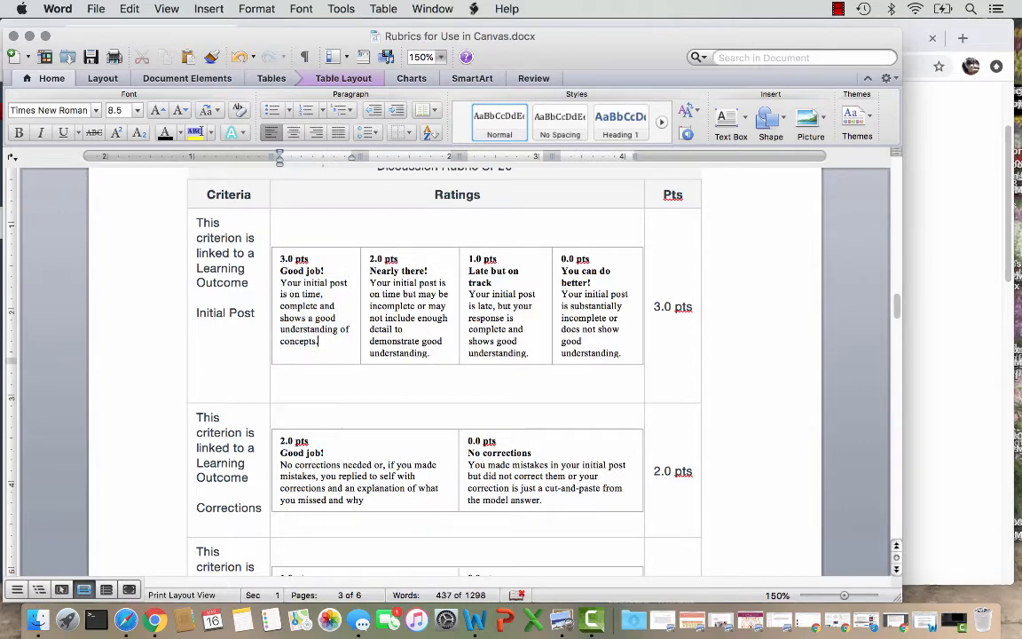
key("super+Tab")
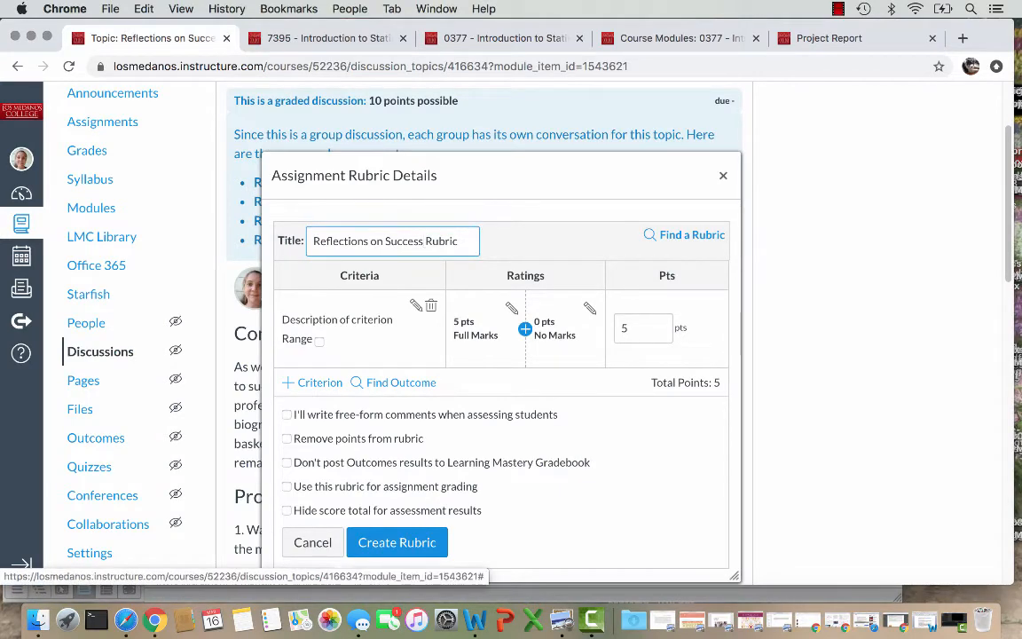
Change the rubric criterion's description to "Initial Post" and set its points to 3.
left_click(415, 305)
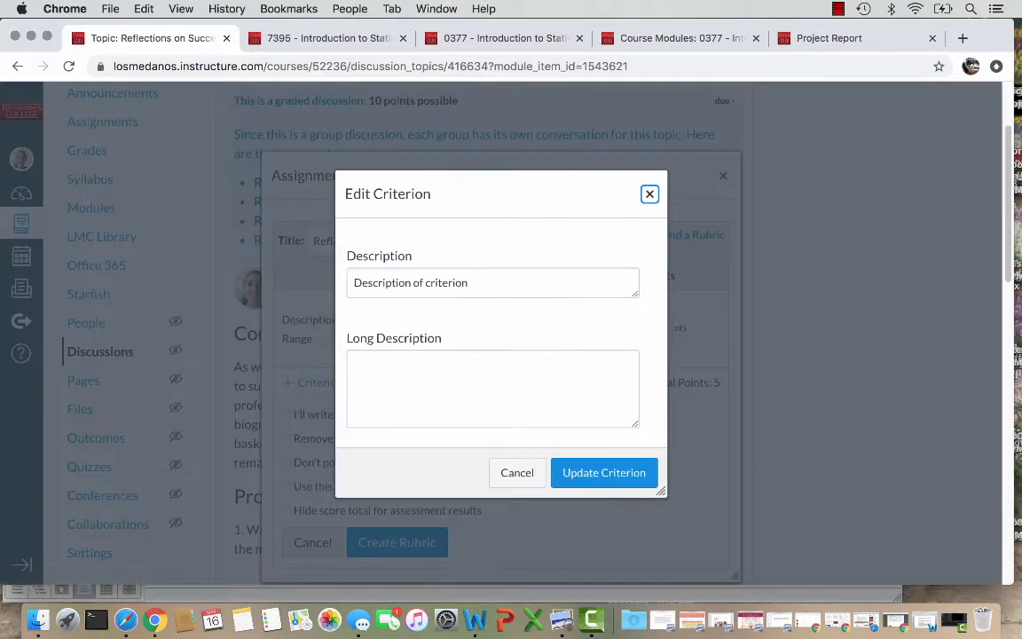
left_click_drag(470, 282, 353, 282)
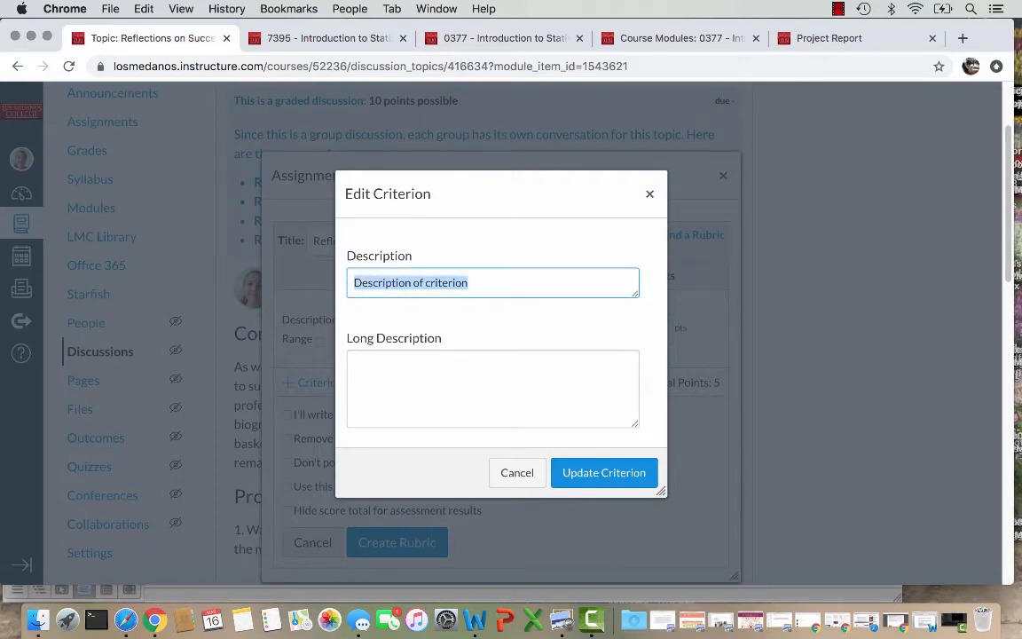
type("Initial Post")
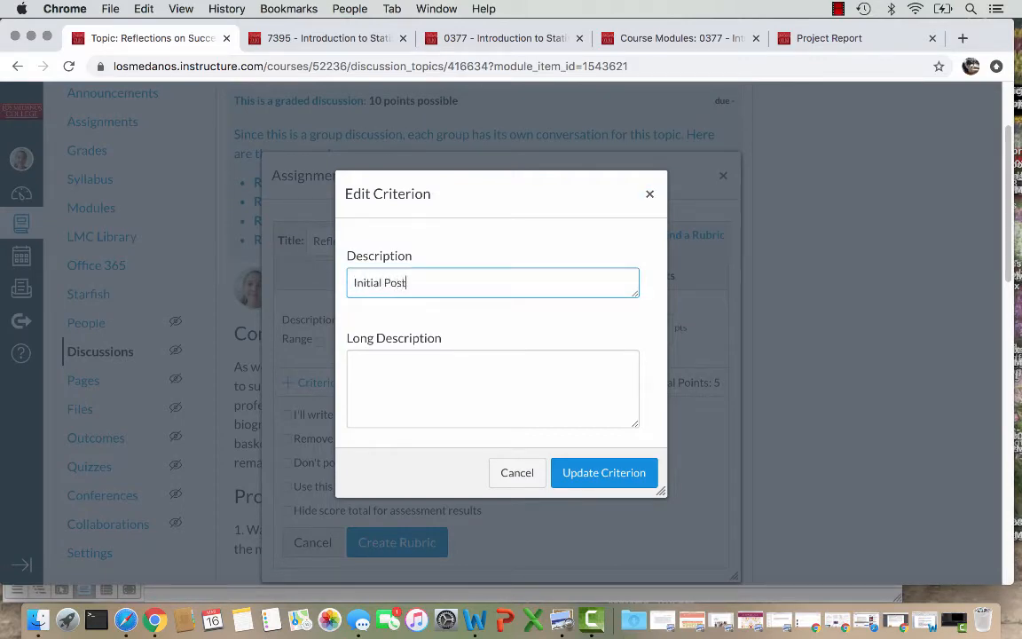
key("Return")
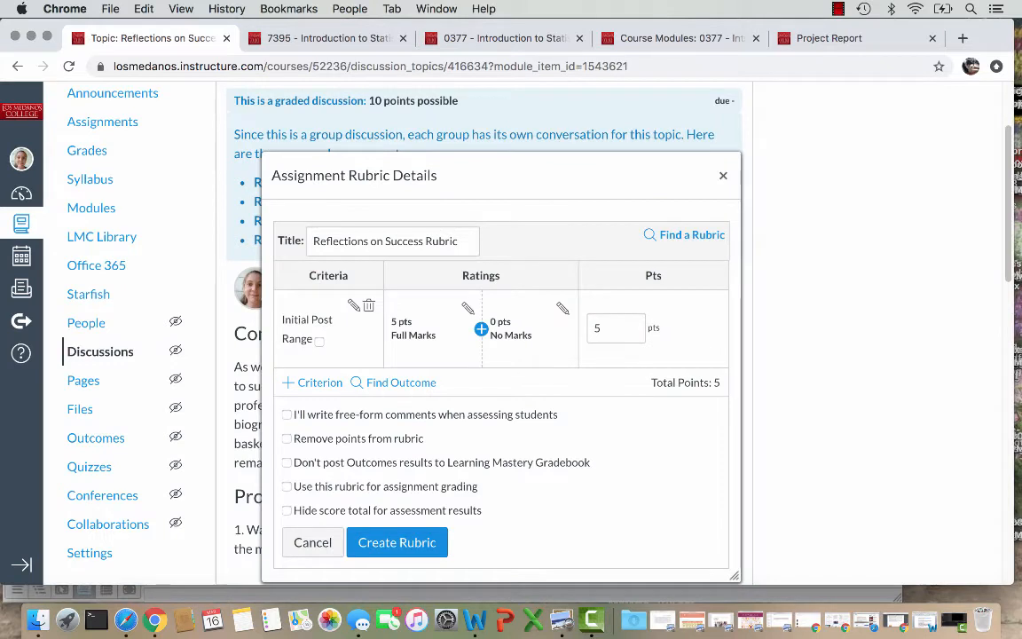
left_click(615, 327)
key("BackSpace")
type("3")
key("Tab")
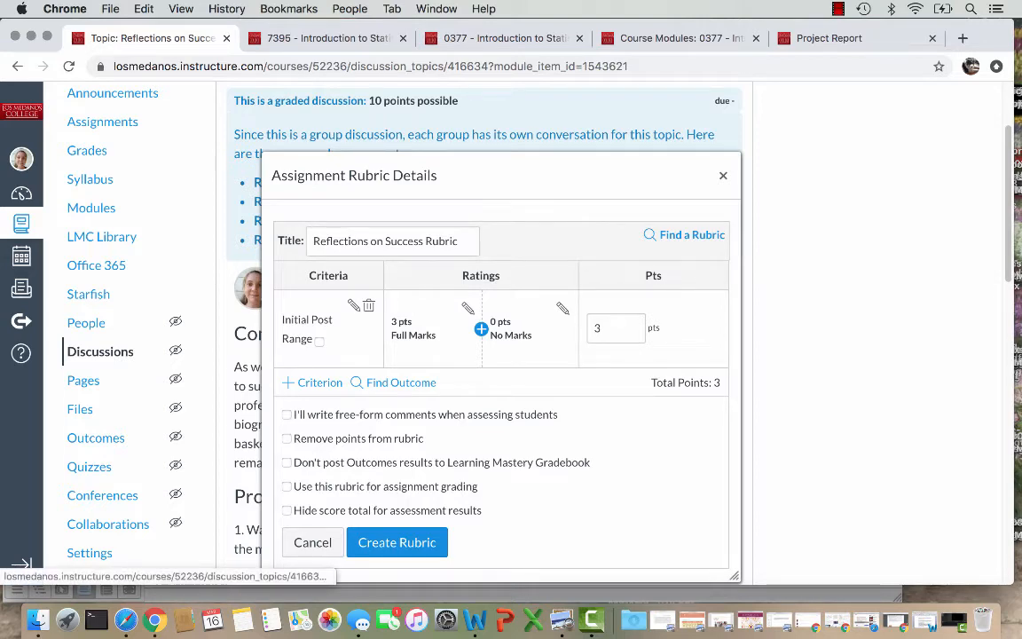
Retitle the 3-point Initial Post rating "Good Job!" and paste the copied text as its rating description.
left_click(467, 308)
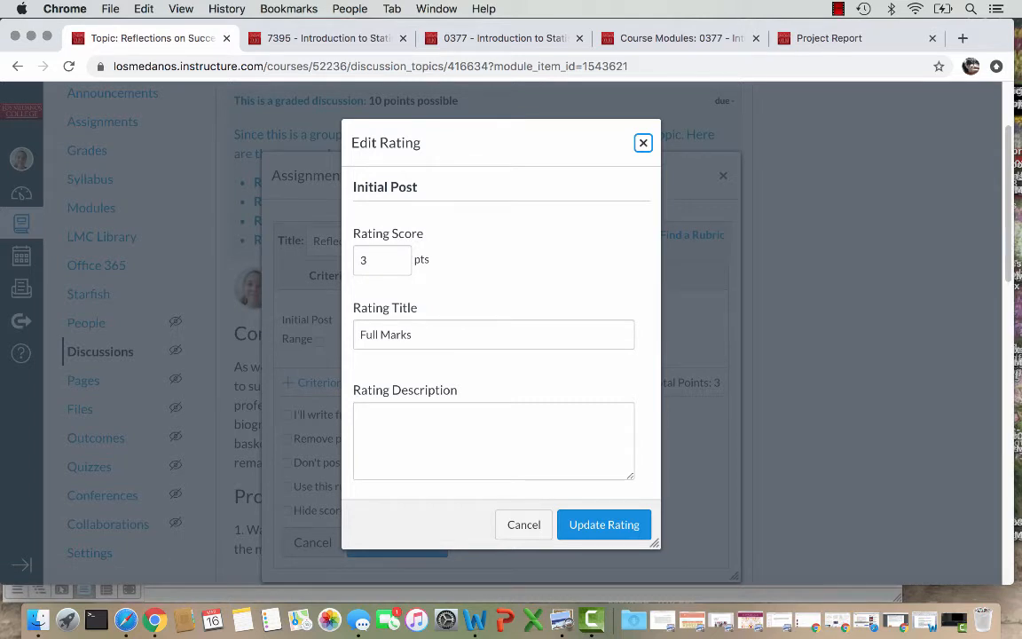
left_click_drag(411, 334, 358, 334)
type("Good Jo")
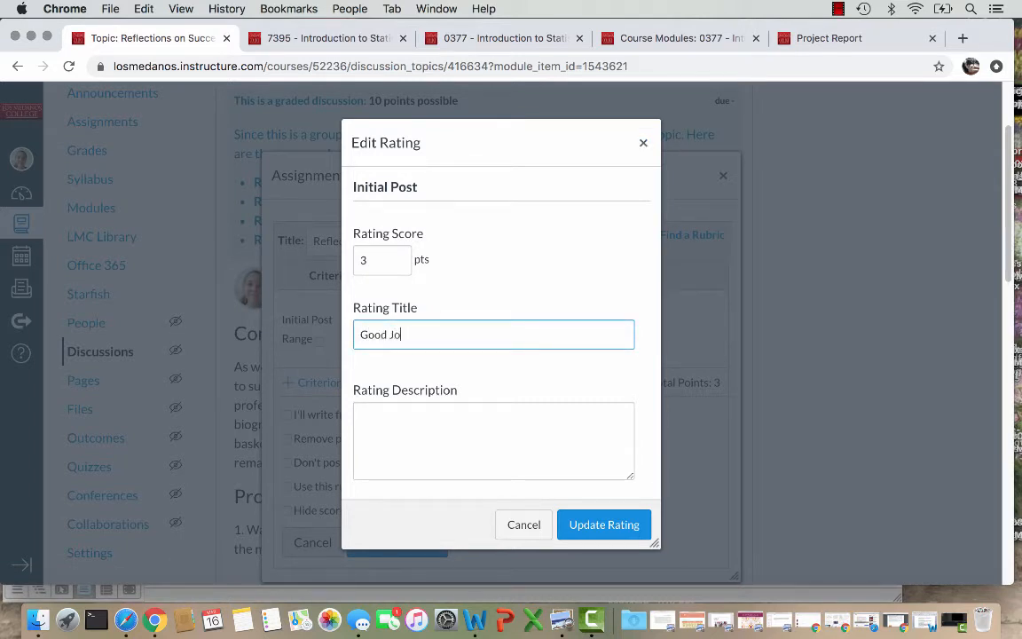
type("b!")
key("Tab")
key("super+v")
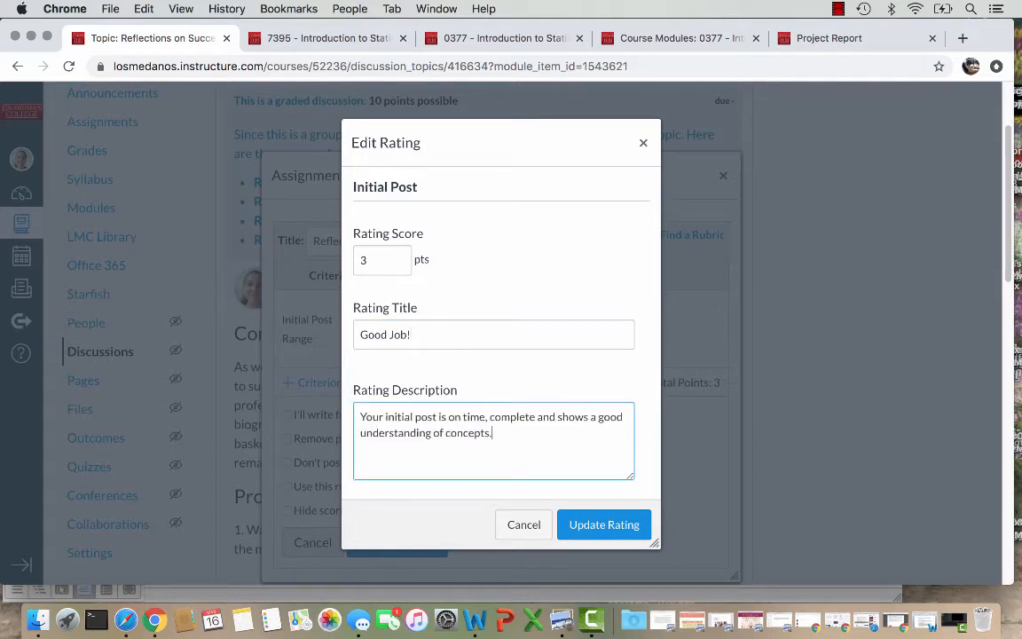
left_click(603, 524)
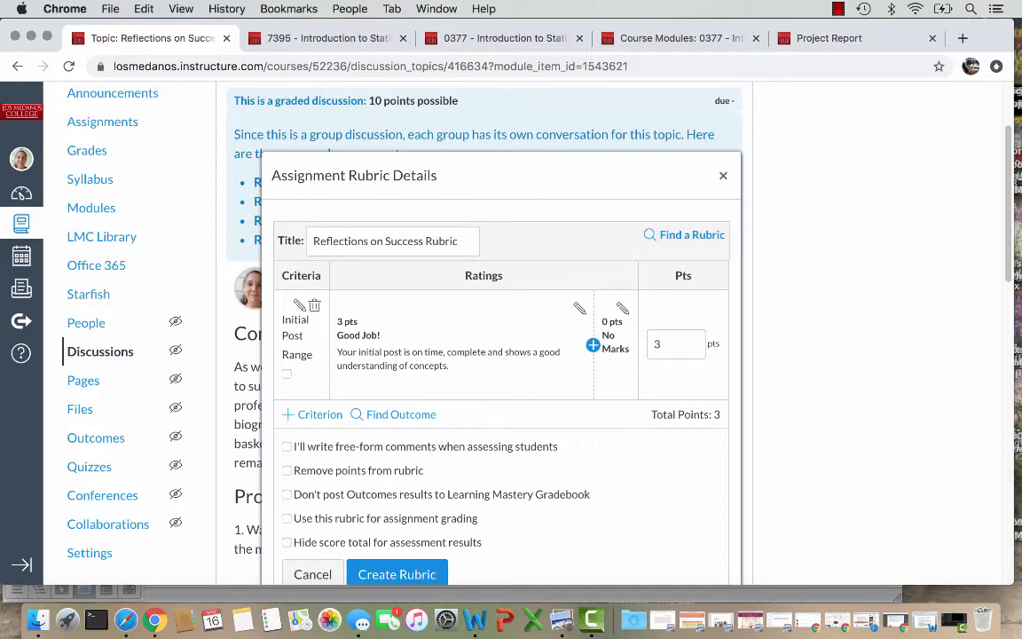
Switch to the Word rubric document, copy the 2-point "Nearly there!" description for Initial Post, and return to Chrome.
key("super+Tab")
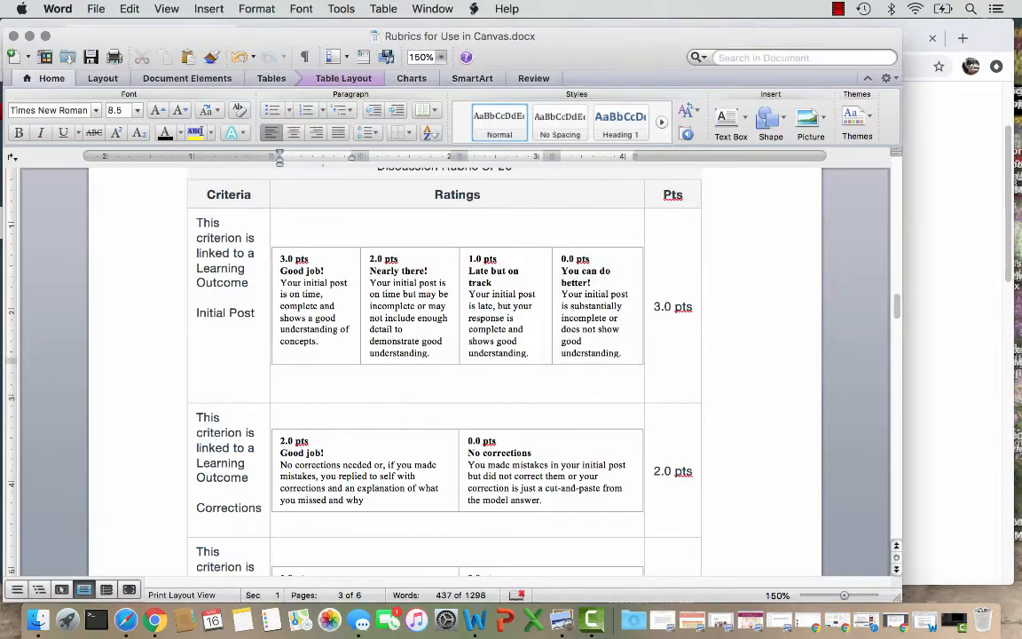
left_click_drag(430, 353, 370, 282)
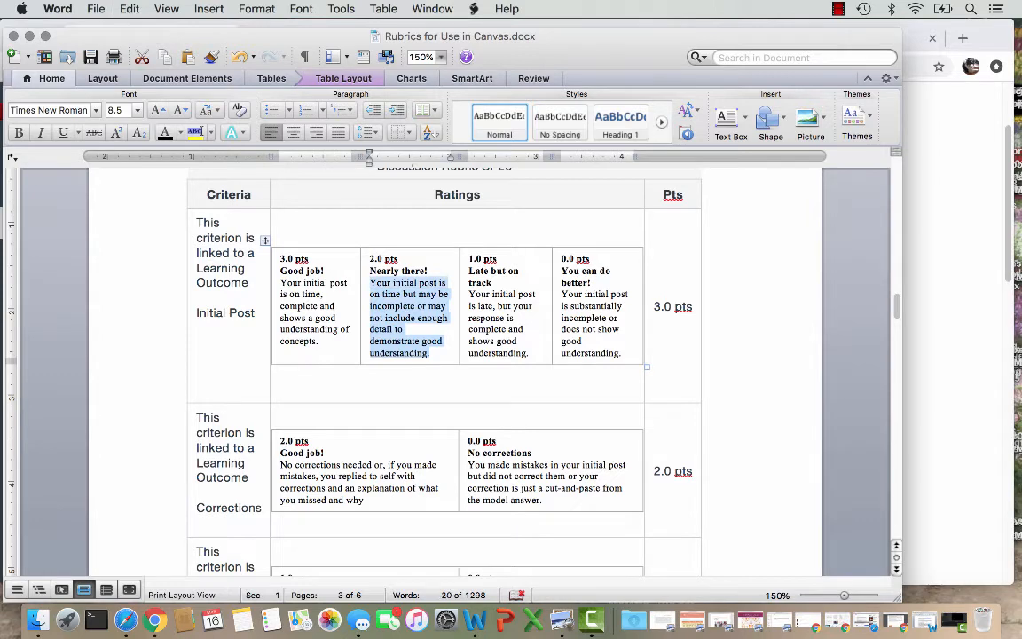
key("super+Tab")
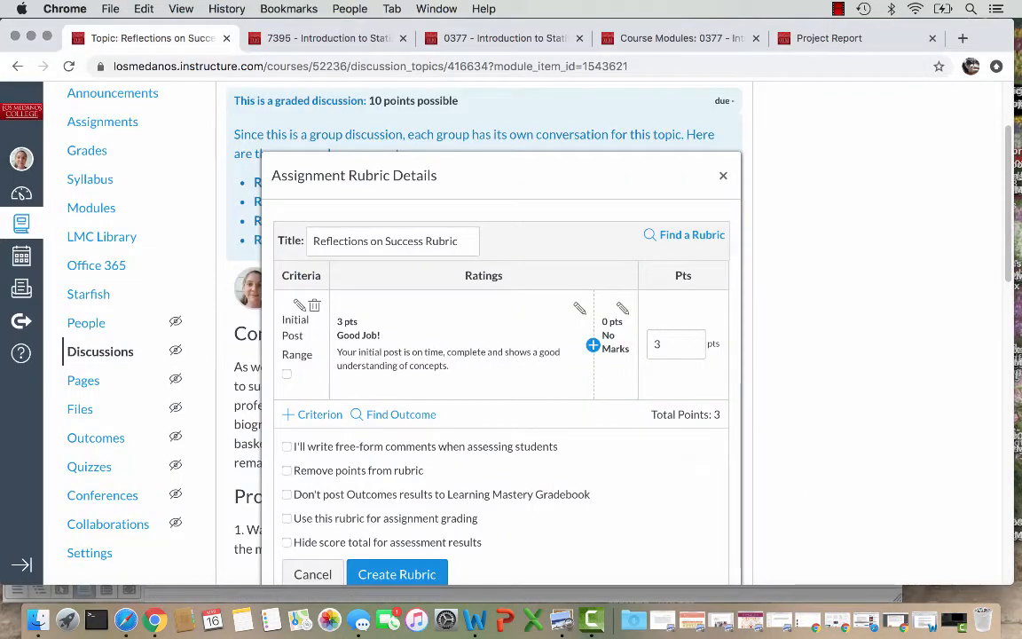
Add a 2-point Initial Post rating titled "Nearly there!" with the copied text as its description.
left_click(593, 344)
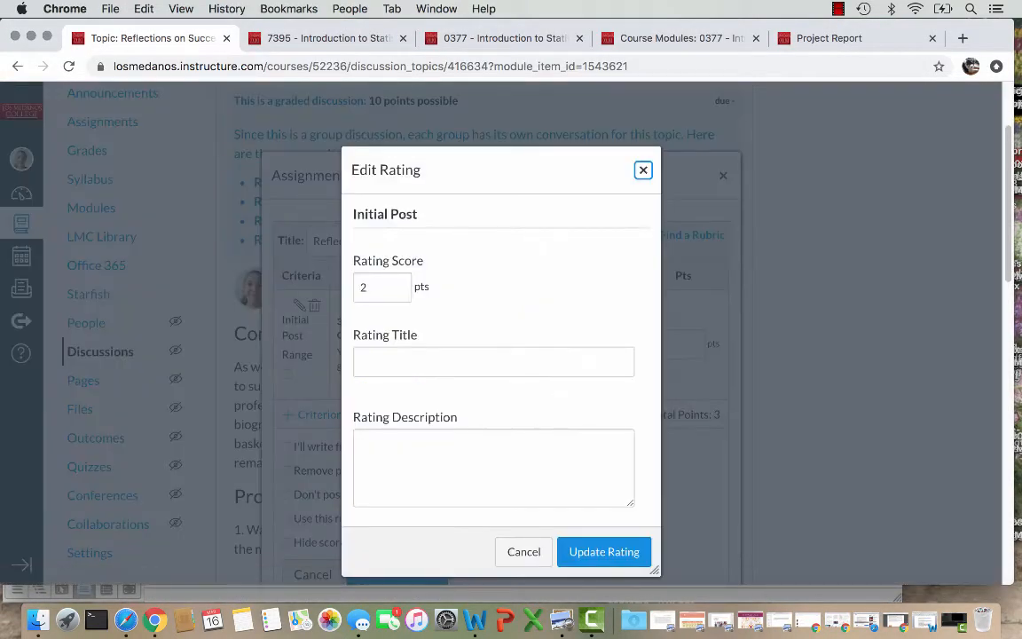
left_click(494, 362)
type("Nearl")
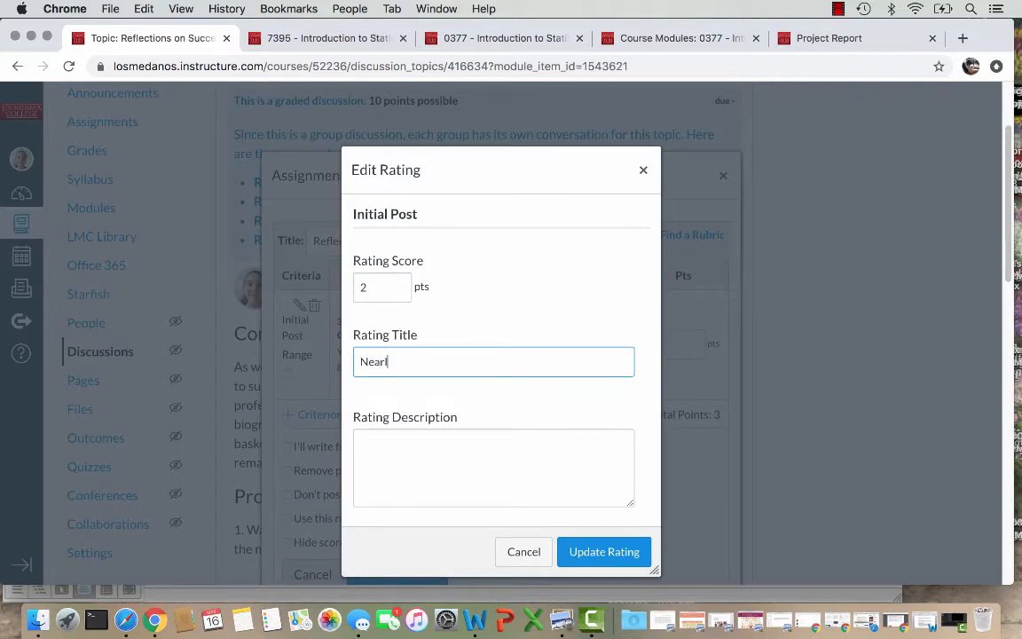
type("y there!")
key("Tab")
key("super+v")
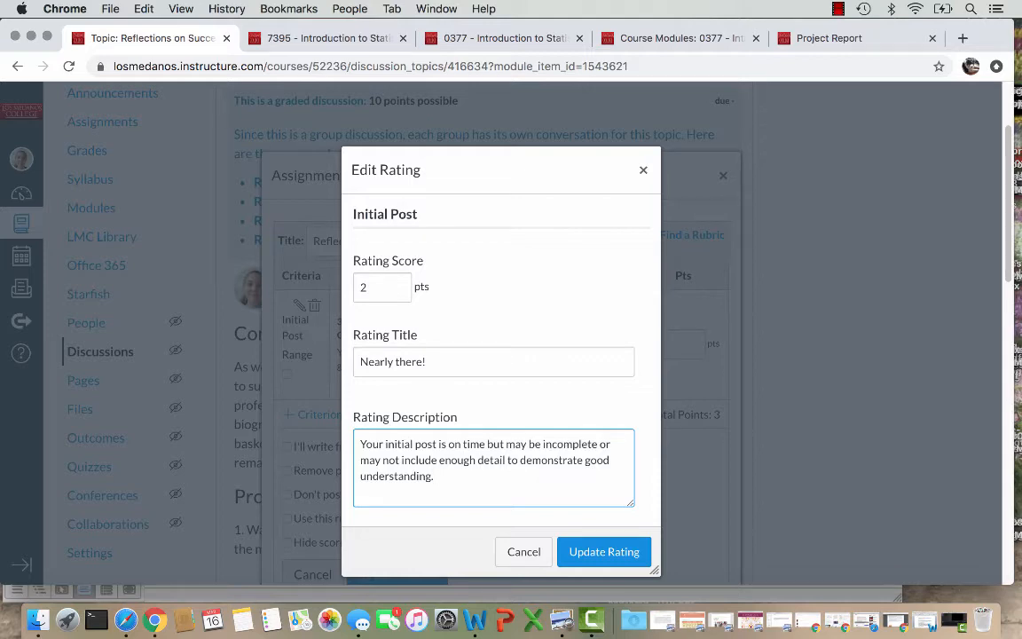
left_click(604, 552)
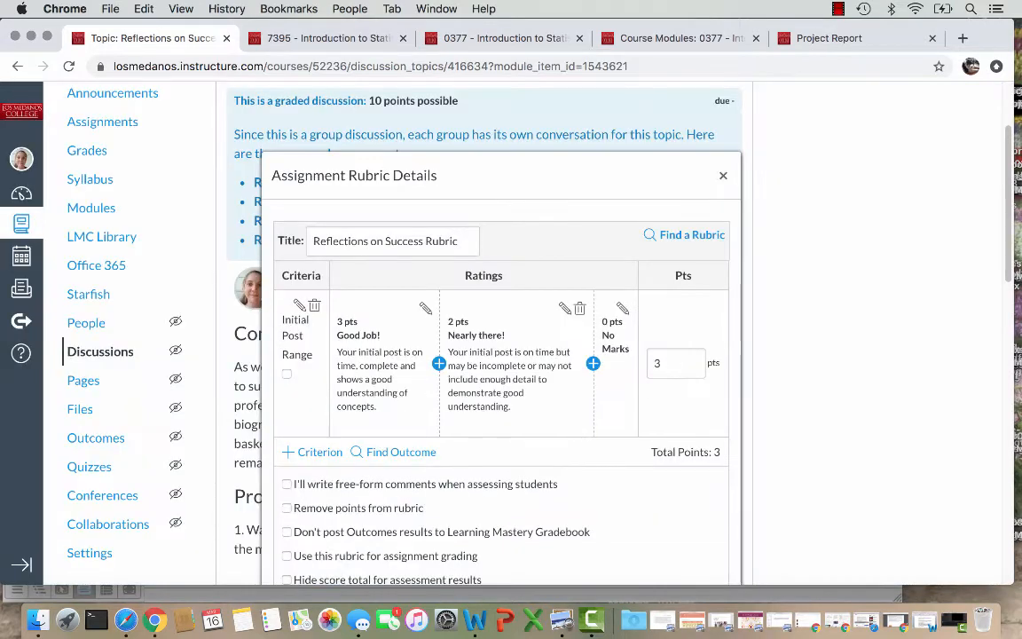
Switch to the Word rubric document, copy the 1-point "Late but on track" description for Initial Post, and return to Chrome.
key("super+Tab")
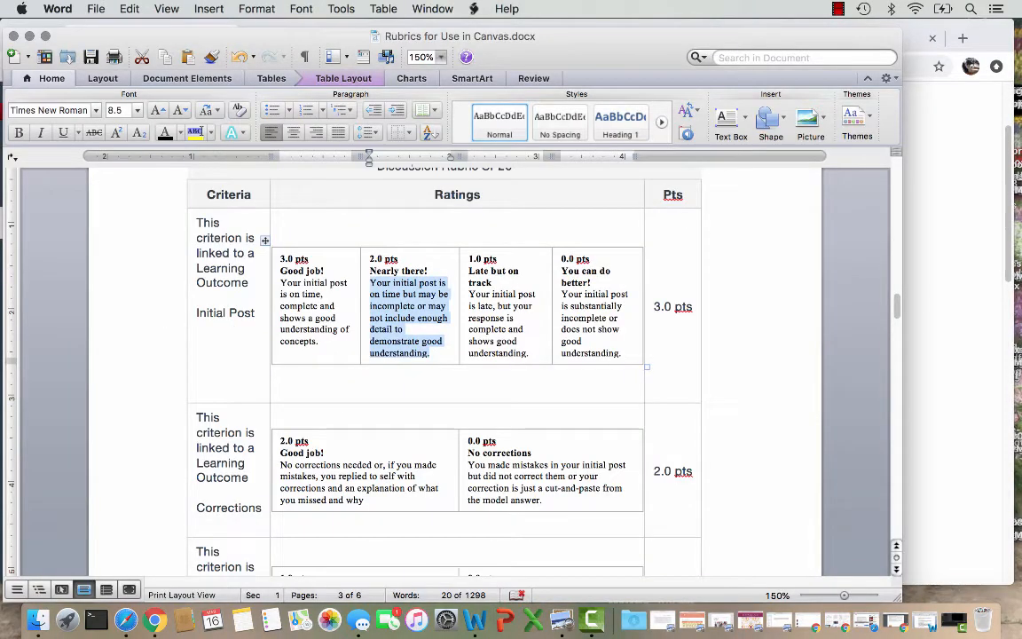
left_click_drag(529, 353, 468, 293)
key("super+c")
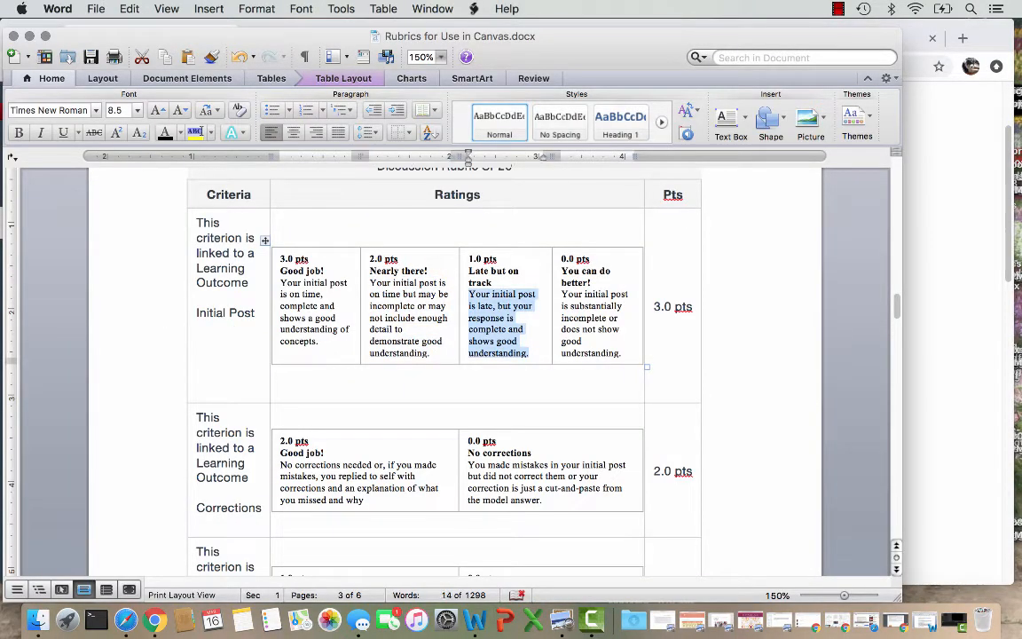
key("super+Tab")
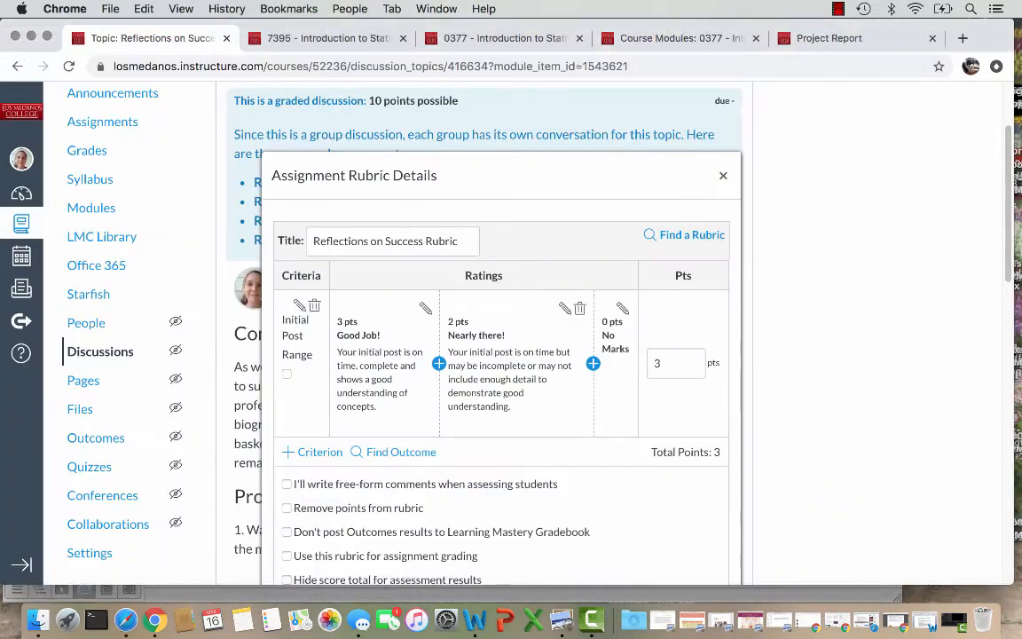
Add a 1-point Initial Post rating titled "Late but on track" with the copied text as its description.
left_click(593, 363)
left_click(551, 362)
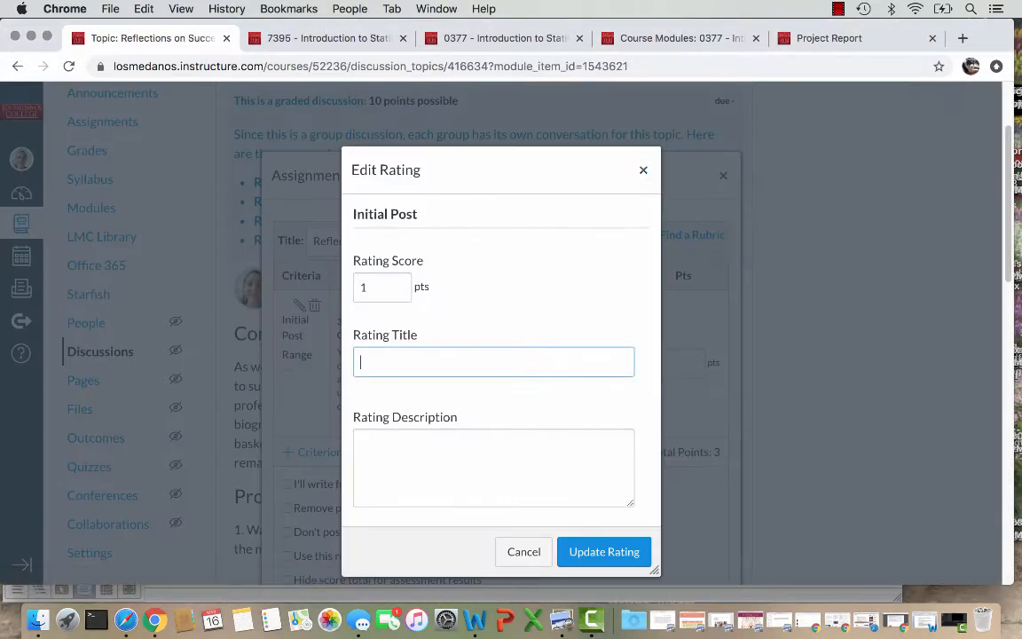
type("Late but ")
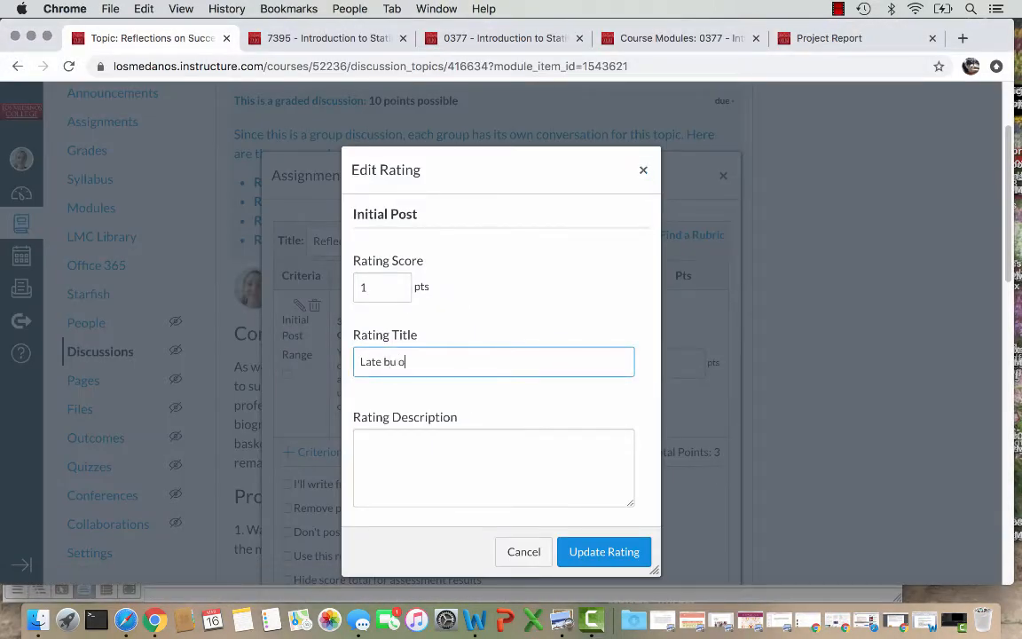
type("on track")
key("Tab")
key("super+v")
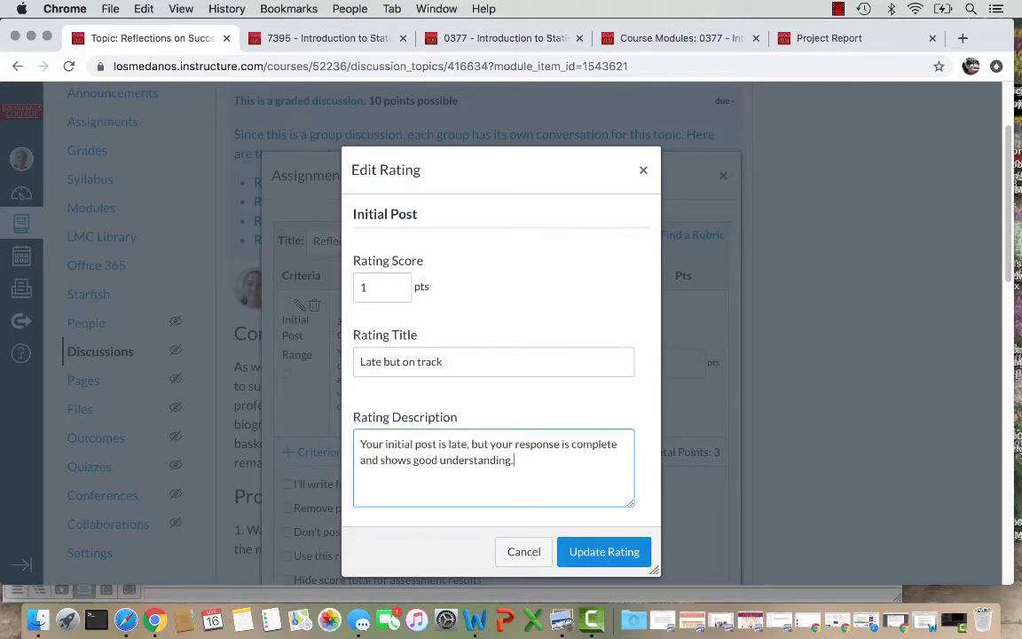
left_click(603, 552)
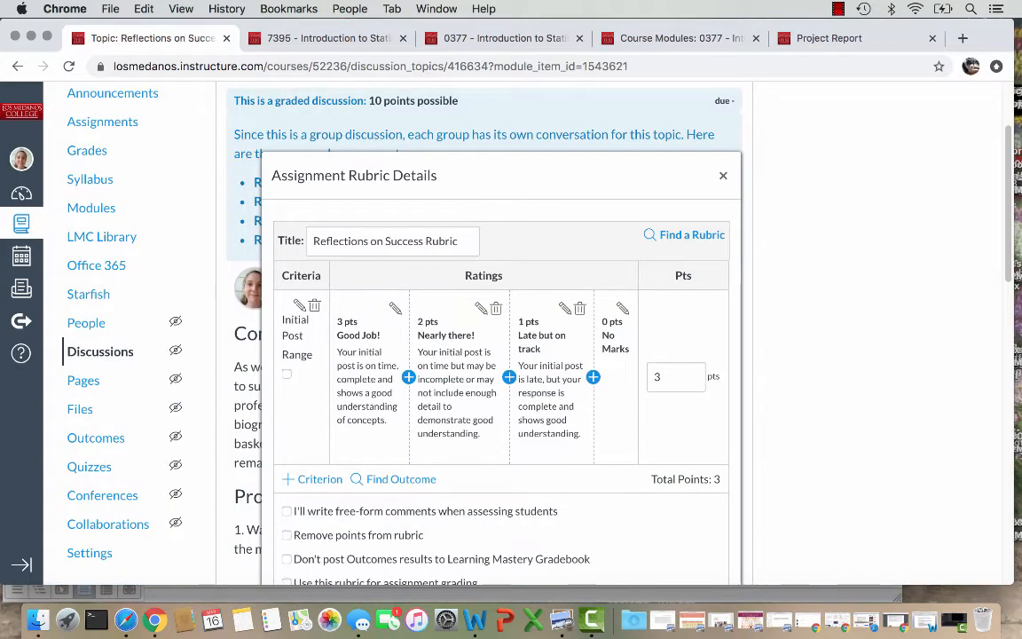
Switch to the Word rubric document, copy the 0-point "You can do better!" description for Initial Post, and return to Chrome.
key("super+Tab")
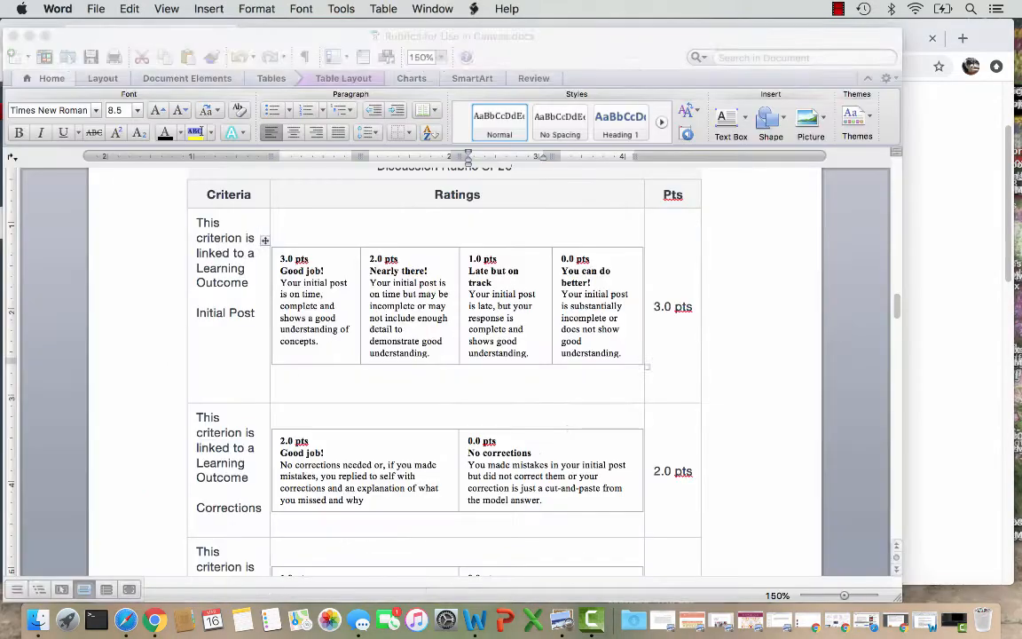
left_click_drag(561, 293, 622, 353)
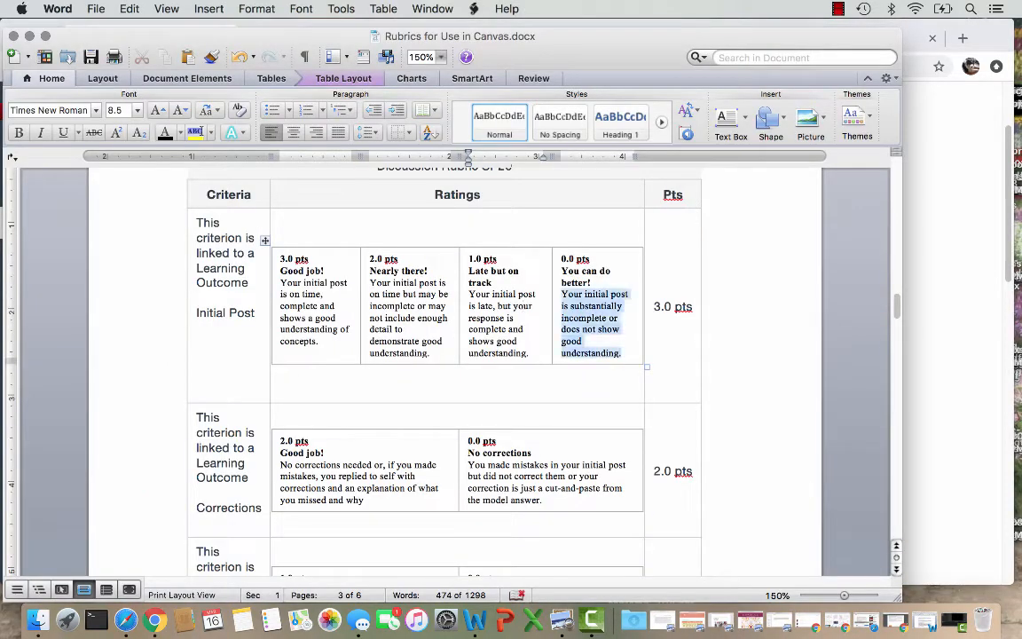
key("super+c")
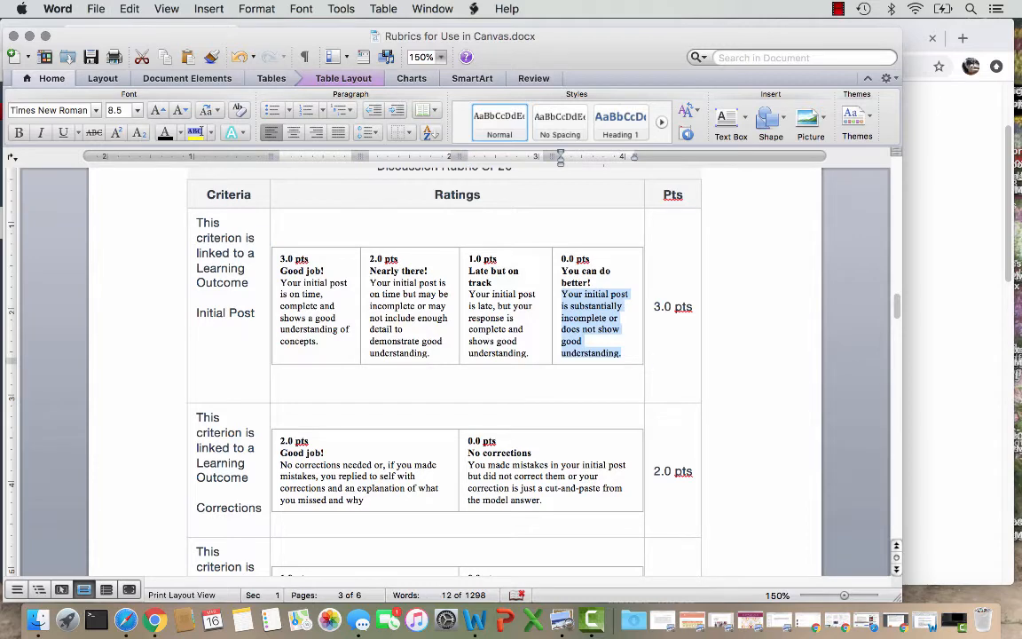
key("super+Tab")
Retitle the 0-point Initial Post rating "You can do better!" and paste the copied text as its rating description.
left_click(622, 307)
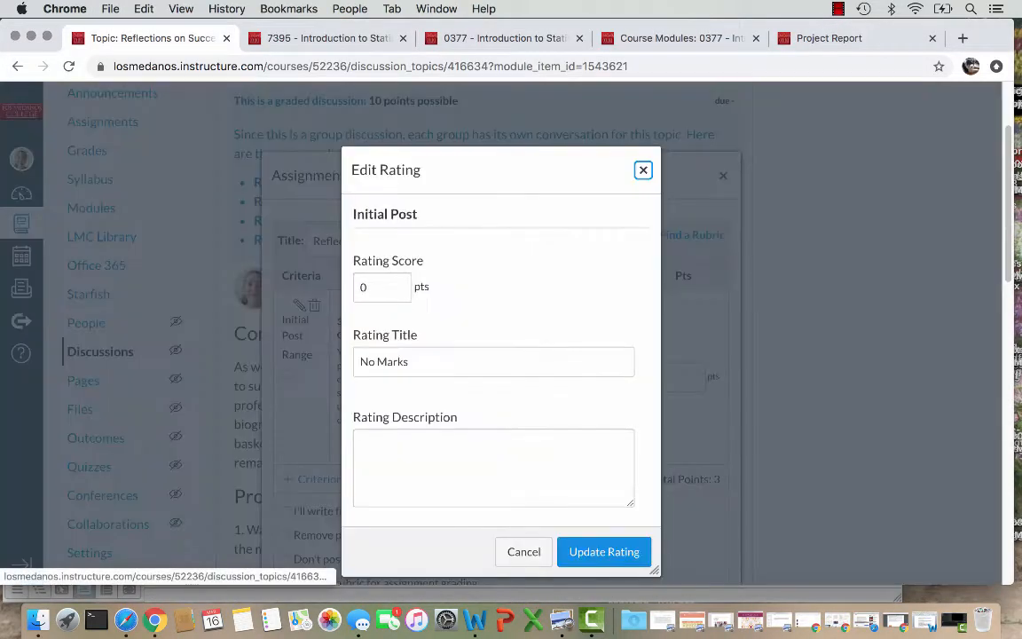
key("Tab")
key("Tab")
type("Y")
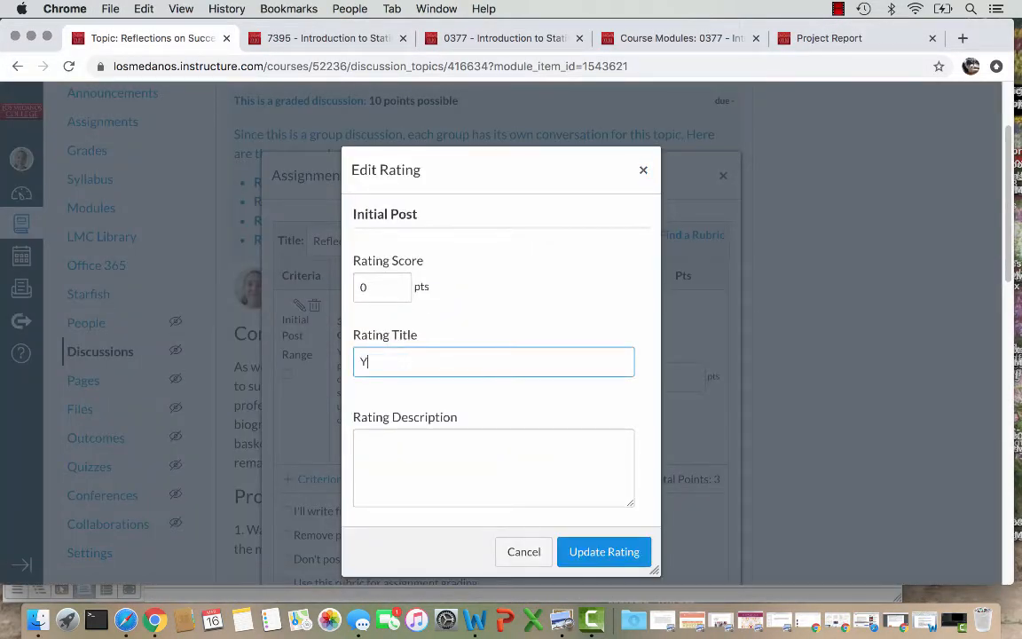
type("ou can do better@")
key("BackSpace")
type("!")
key("Tab")
key("super+v")
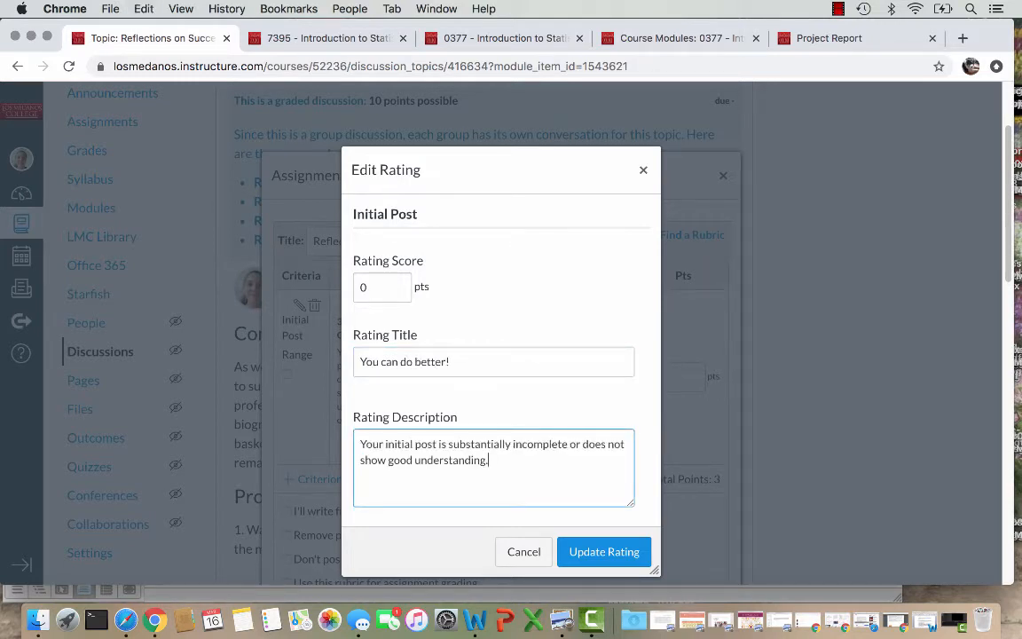
key("Return")
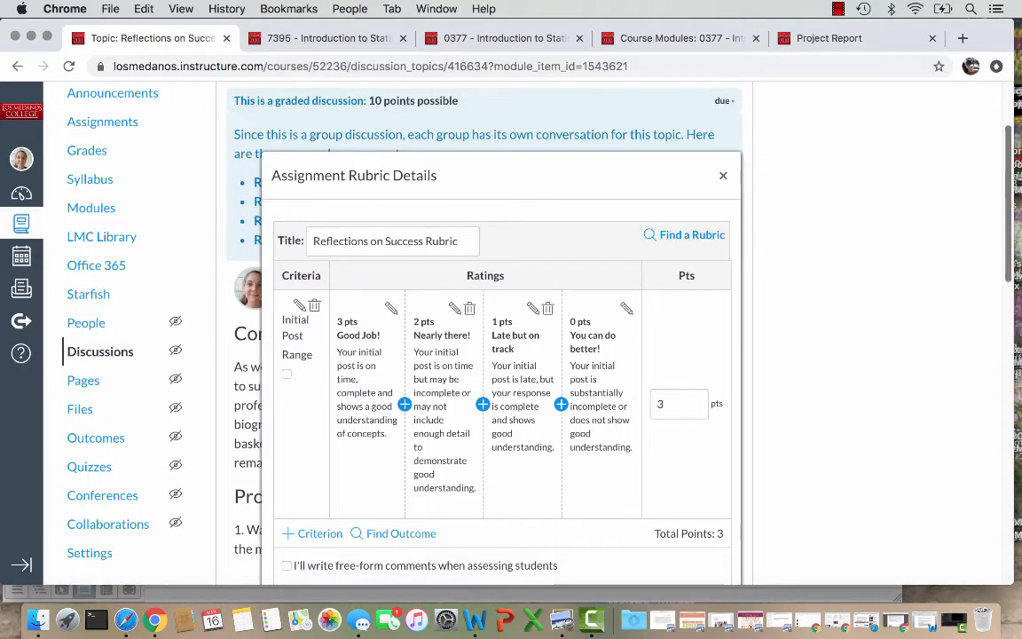
Switch to the Word rubric document, copy the 1-point "Good job!" description for the Feedback criterion, and return to Chrome.
scroll(501, 354, "down", 3)
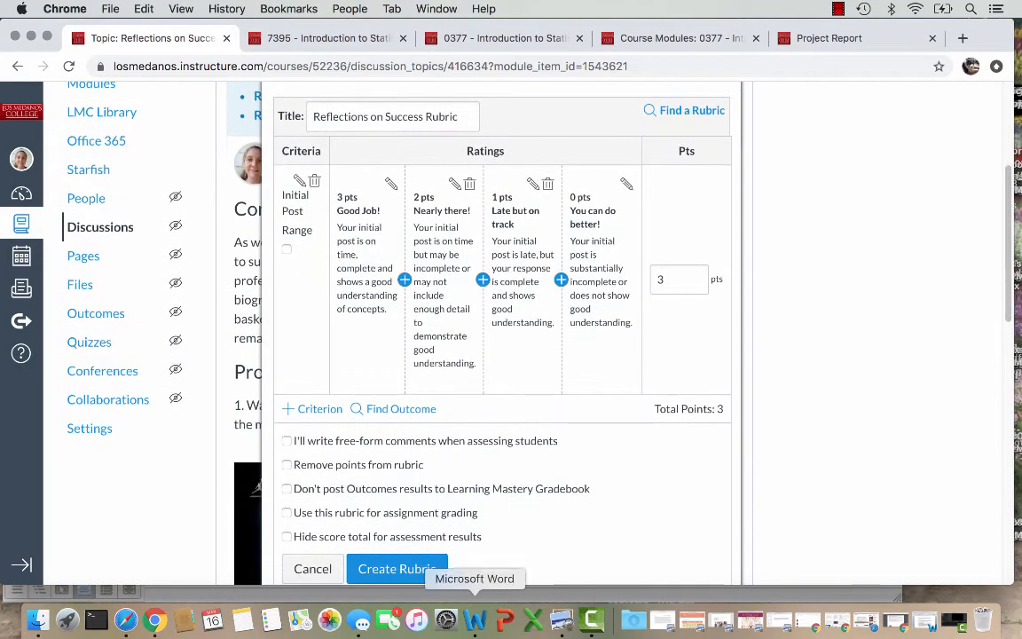
left_click(474, 619)
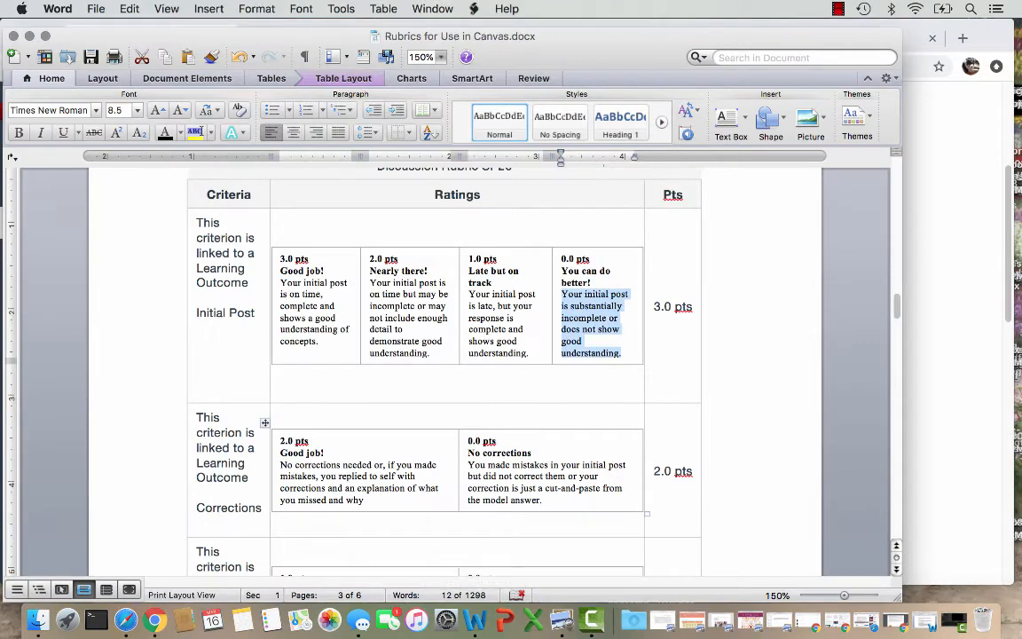
scroll(501, 373, "down", 4)
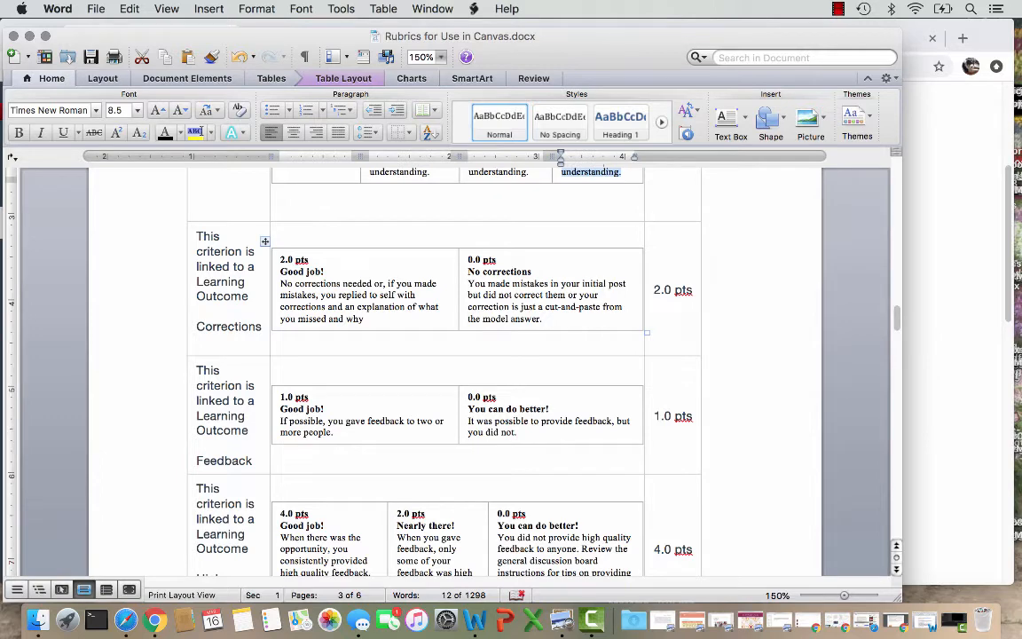
scroll(501, 372, "down", 2)
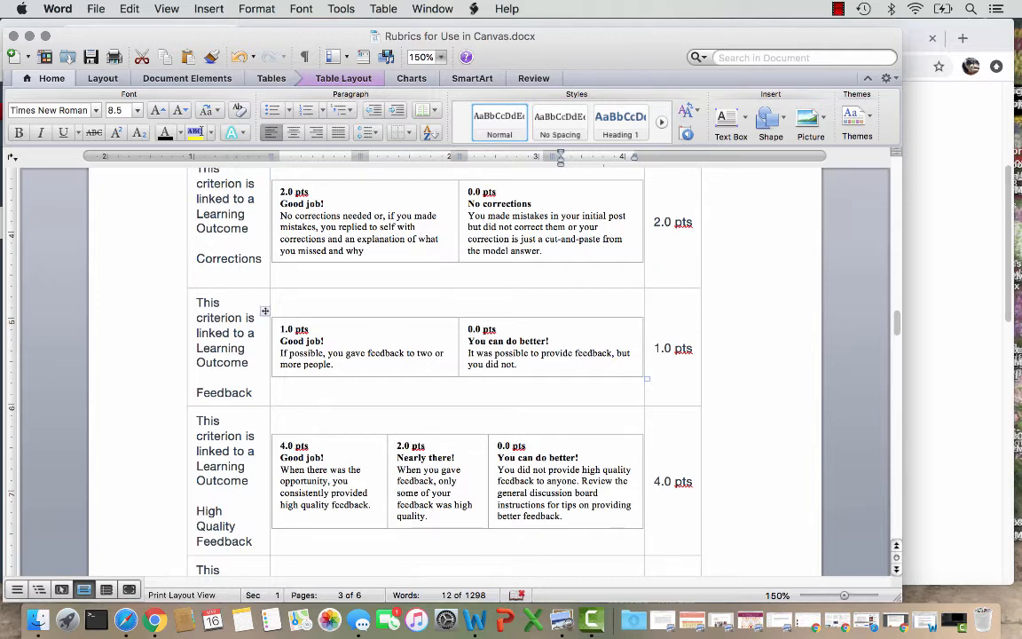
left_click_drag(333, 364, 276, 356)
key("super+c")
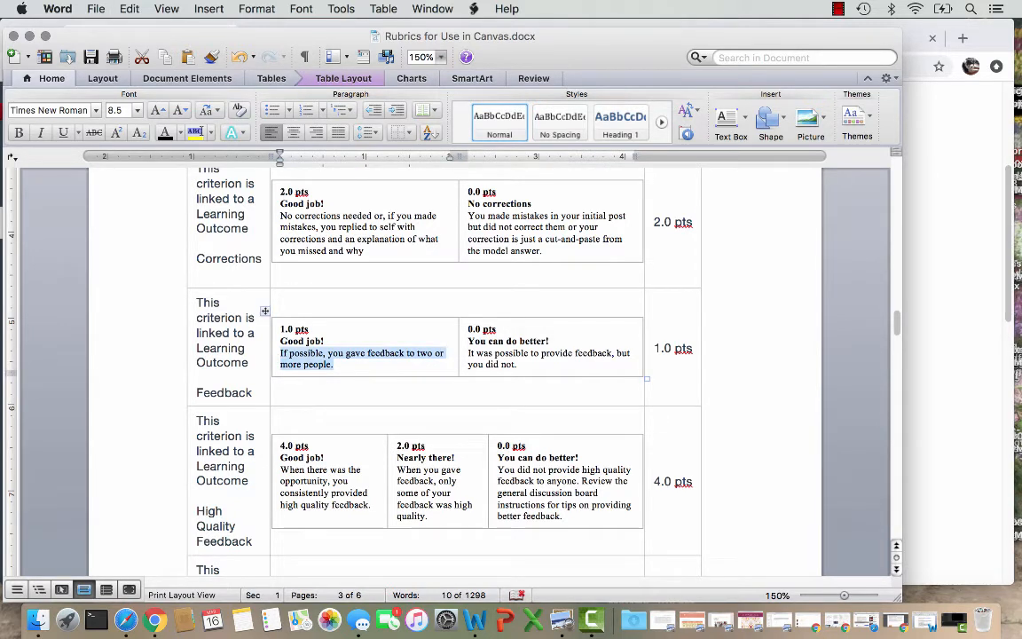
left_click(335, 364)
key("super+Tab")
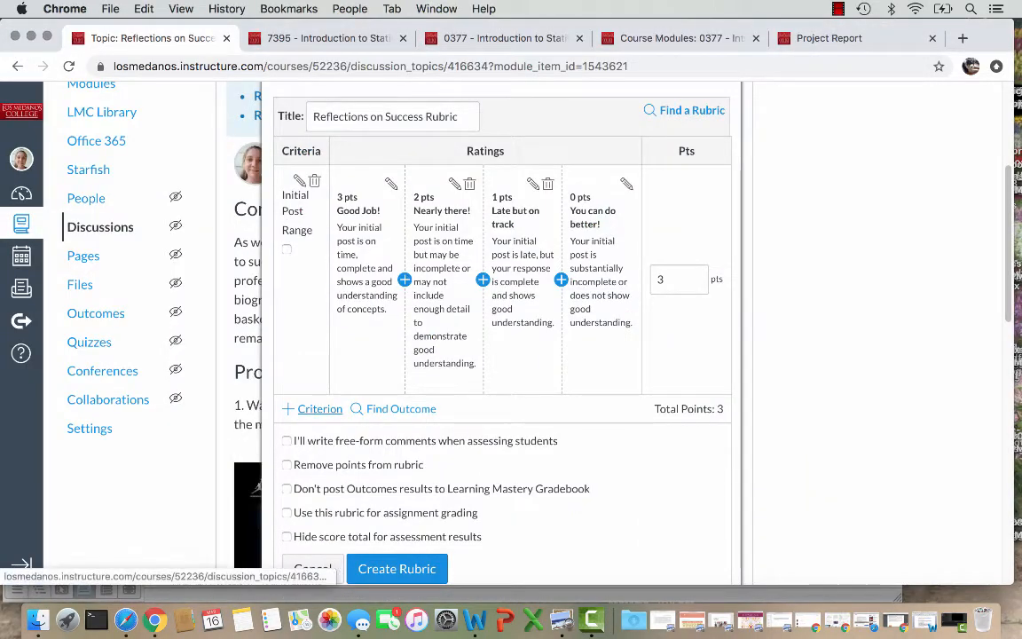
Add a new rubric criterion with the description "Feedback" and set its points to 4.
left_click(318, 409)
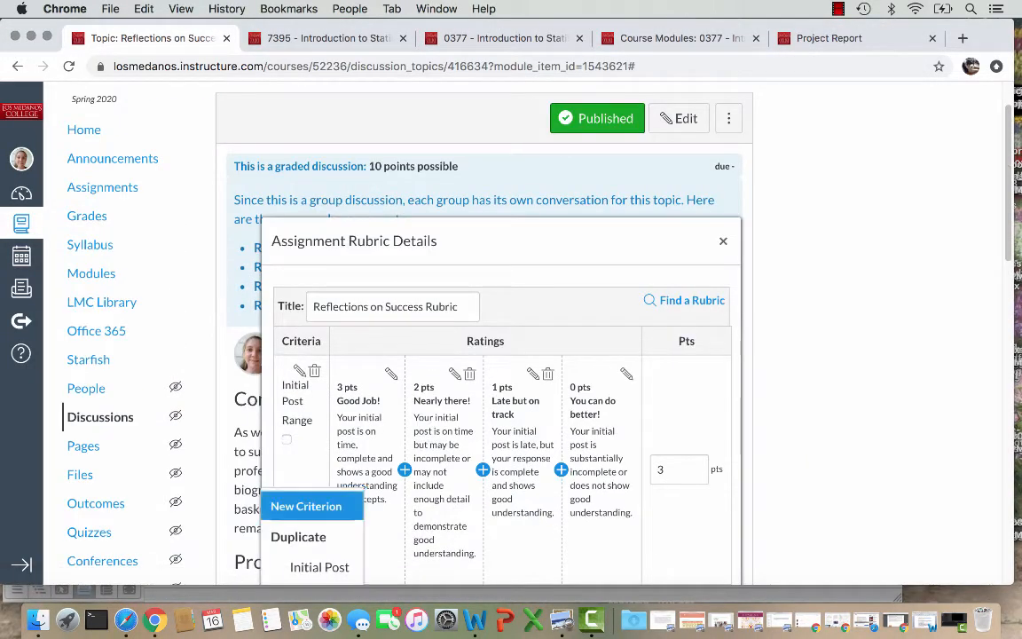
left_click(306, 505)
left_click(443, 309)
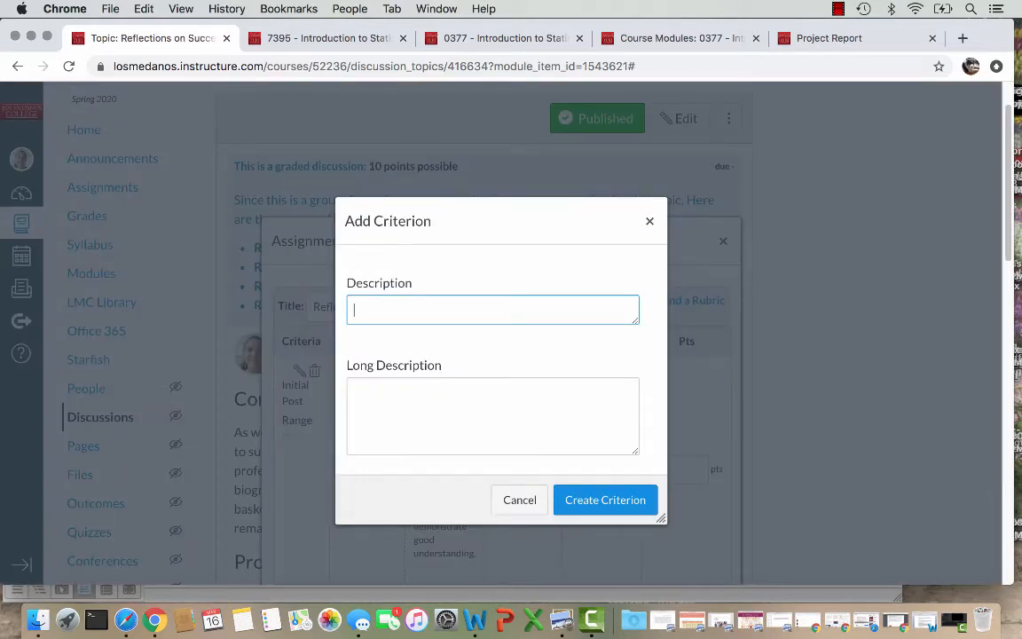
type("Feedback")
left_click(605, 499)
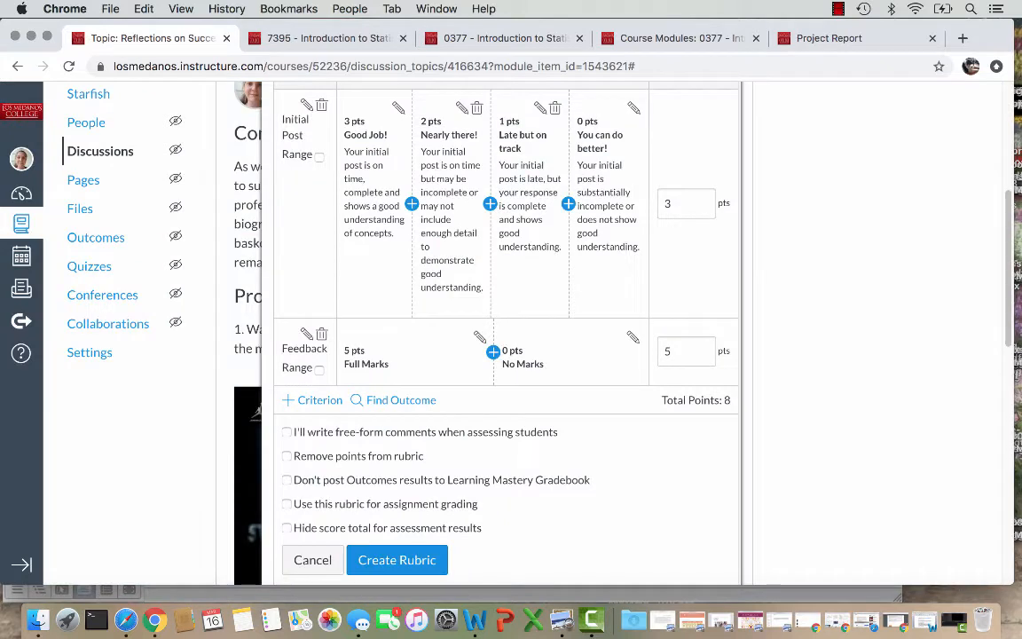
double_click(668, 351)
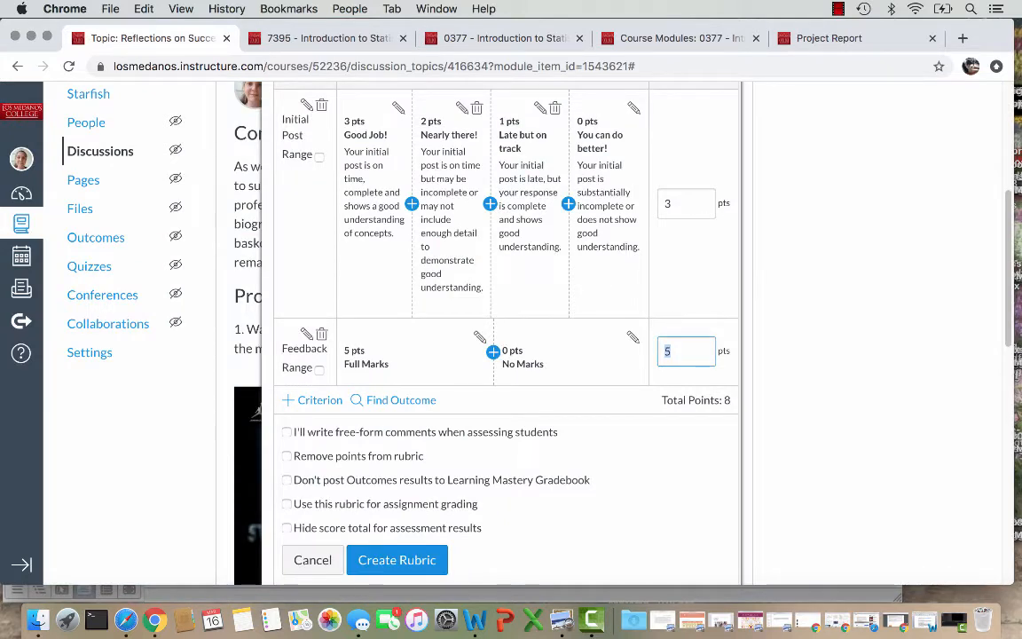
type("4")
key("Tab")
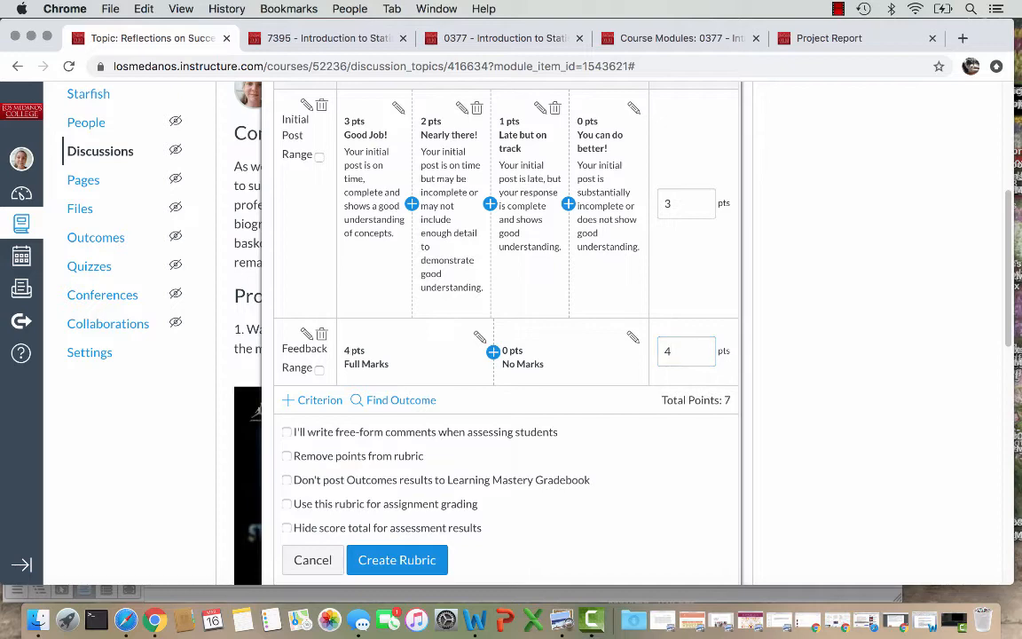
Retitle the 4-point Feedback rating "Good Job!" and paste the copied text as its rating description.
left_click(479, 338)
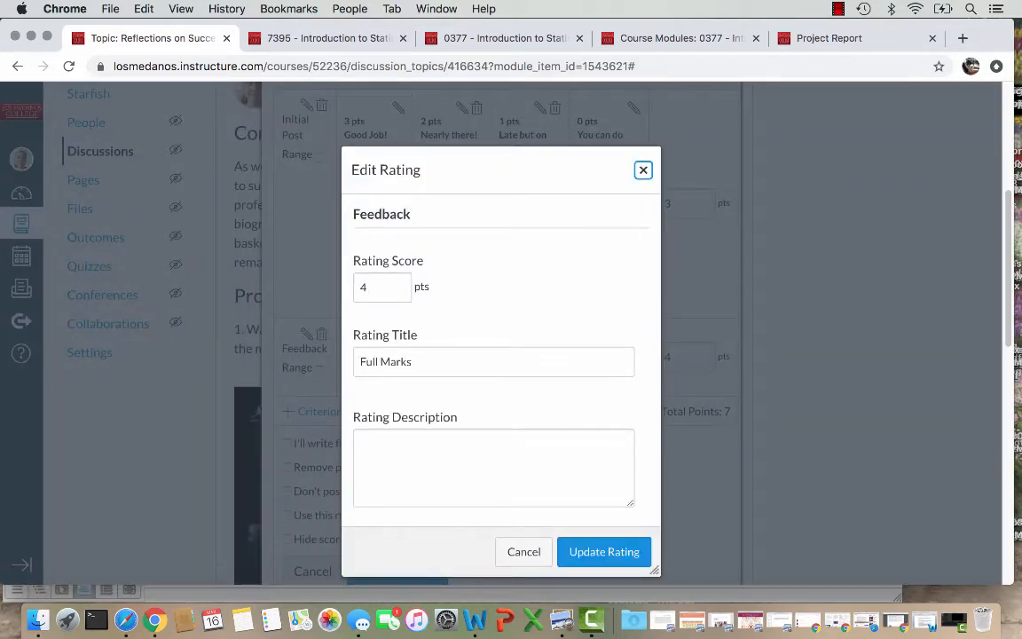
left_click_drag(415, 362, 356, 362)
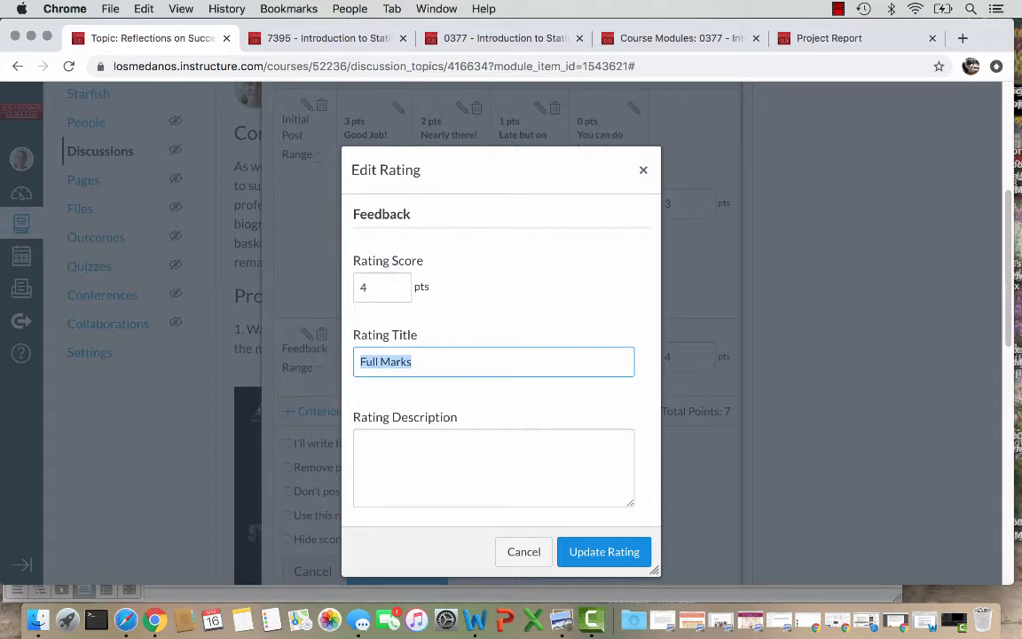
type("Good Job!")
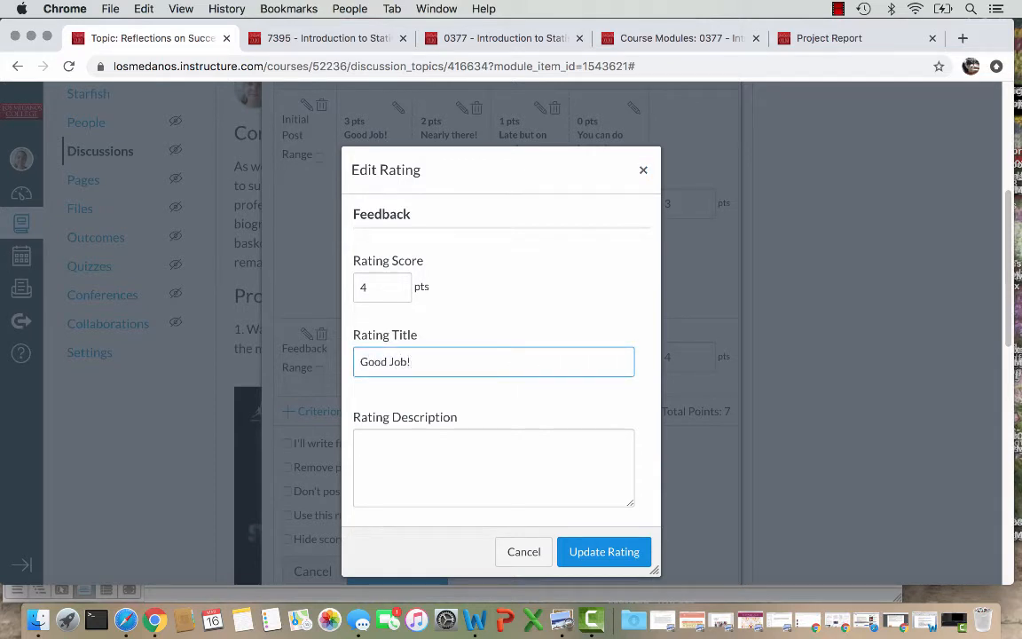
key("Tab")
key("super+v")
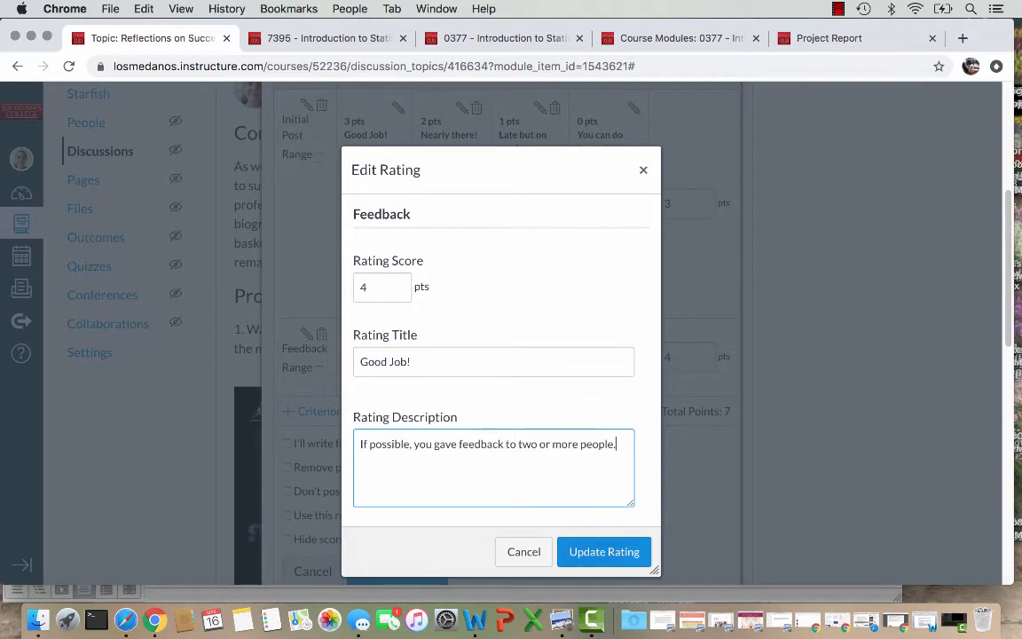
key("Tab")
key("Tab")
key("Return")
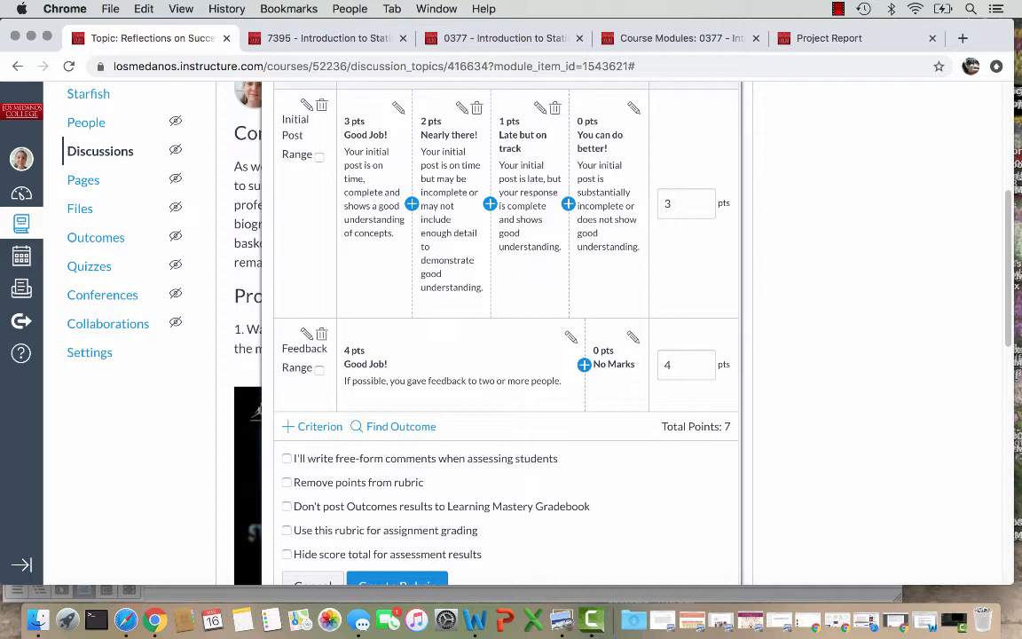
Enable range scoring for the Feedback criterion and set the lower limit of its "Good Job!" rating to 1 point.
left_click(320, 370)
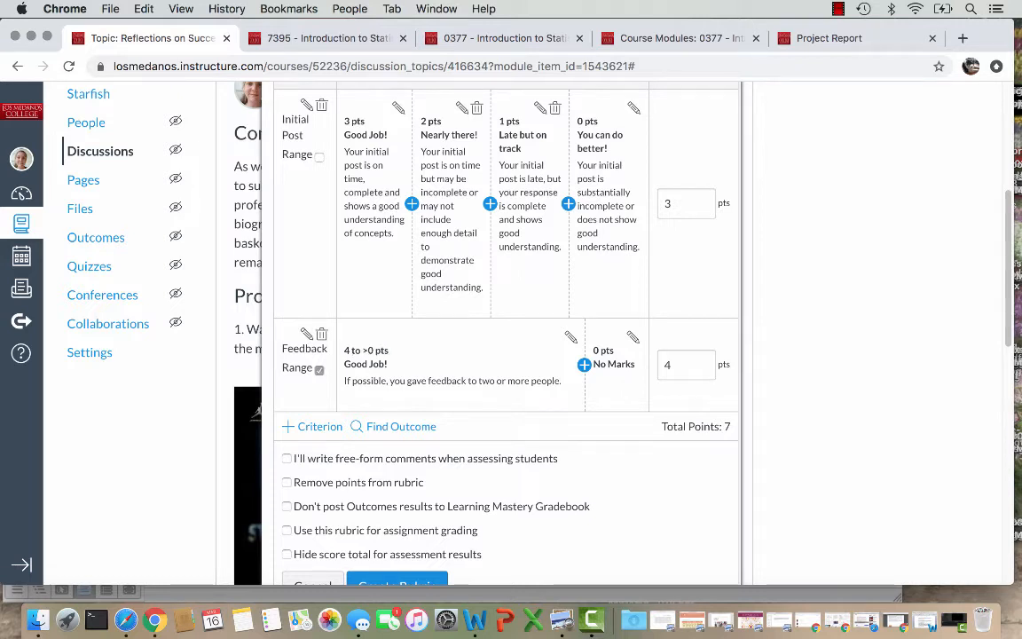
left_click(570, 337)
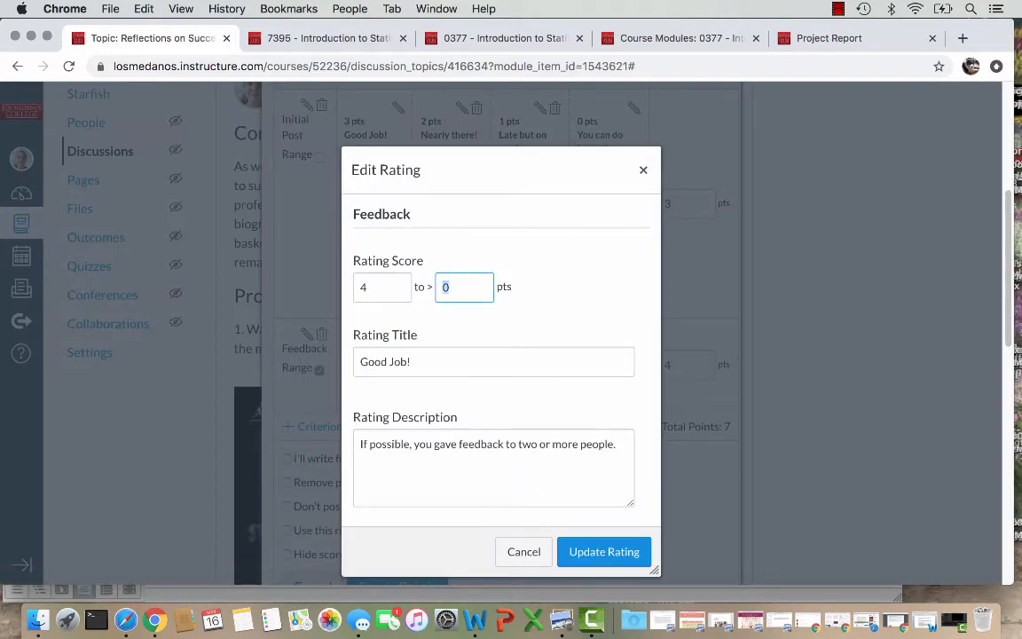
type("1")
left_click(604, 551)
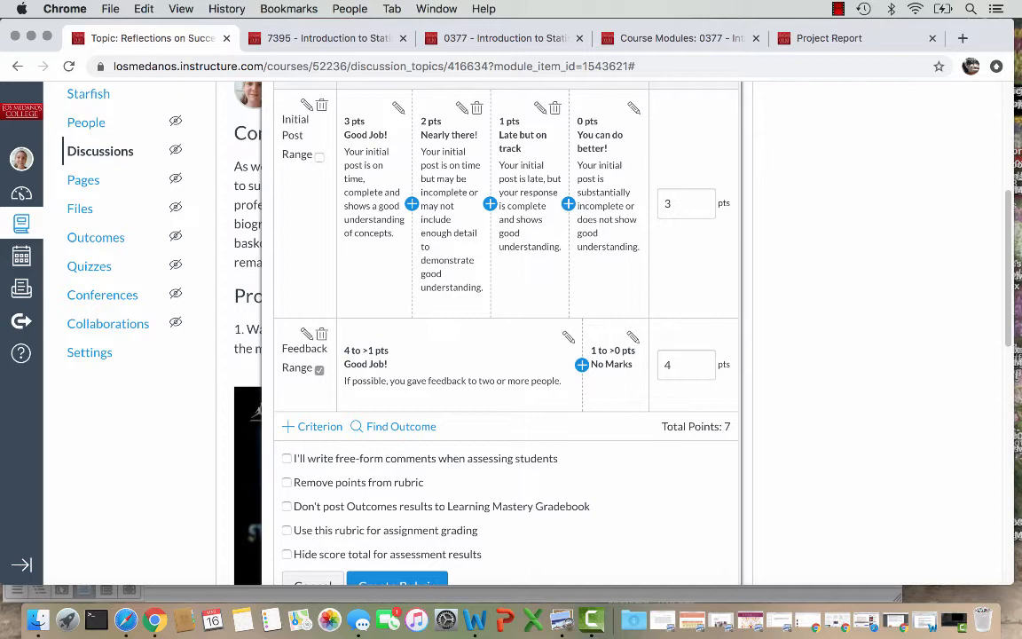
Switch to the Word rubric document, copy the 0-point "You can do better!" description for the Feedback criterion, and return to Chrome.
key("super+Tab")
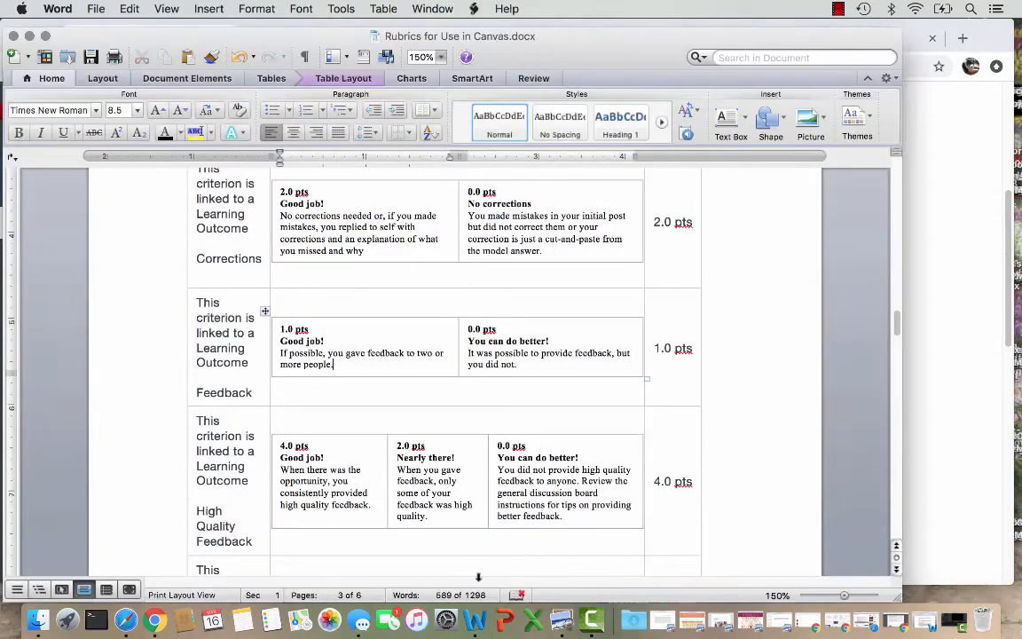
left_click_drag(517, 364, 465, 356)
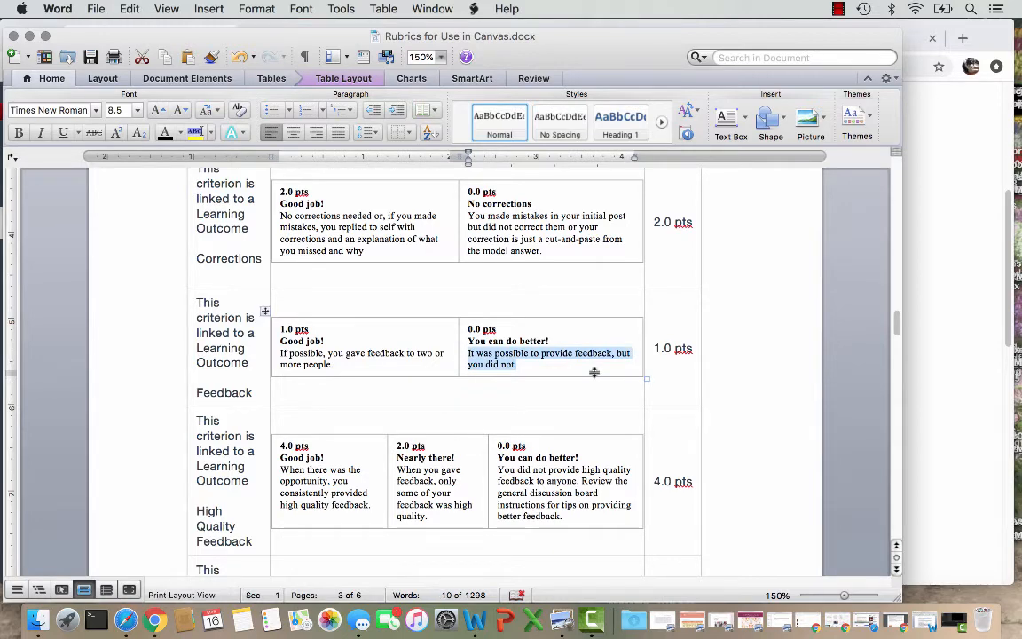
key("super+Tab")
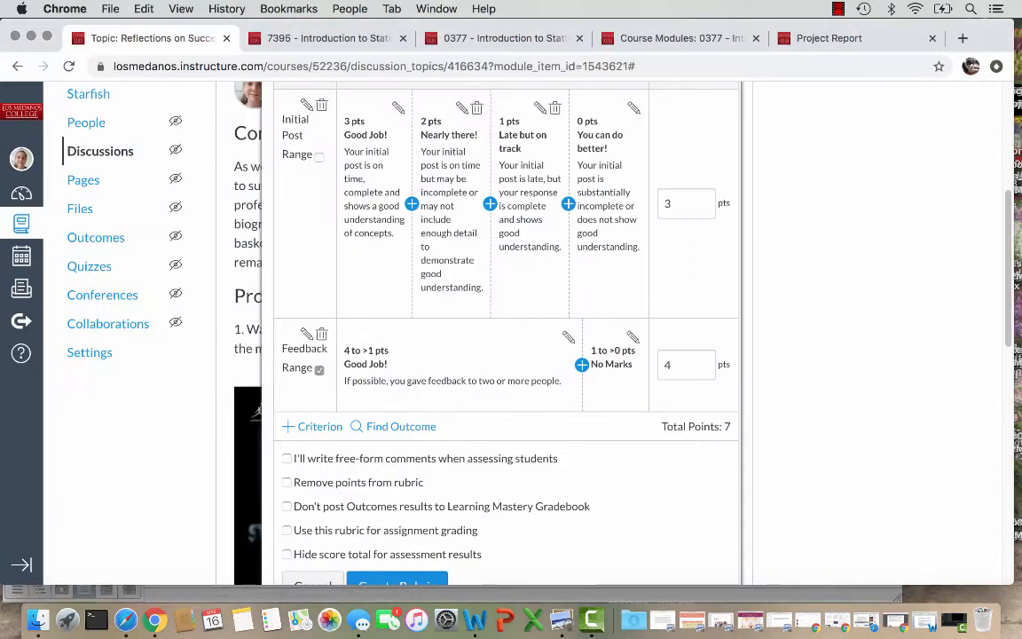
Retitle the Feedback criterion's lowest rating "You can do better!" and paste the copied text as its rating description.
left_click(632, 337)
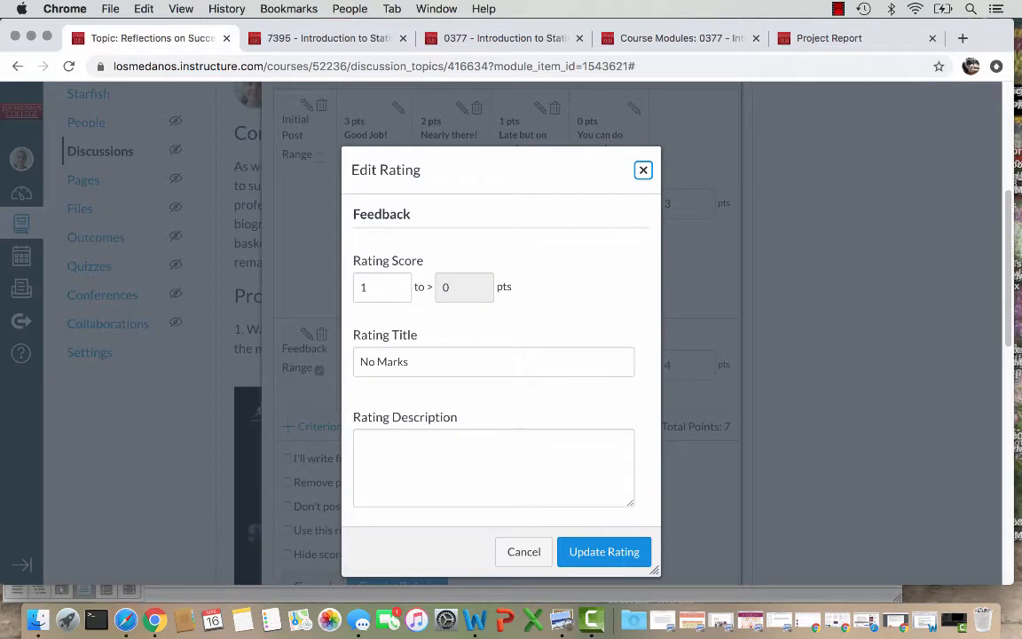
triple_click(523, 362)
type("You can do")
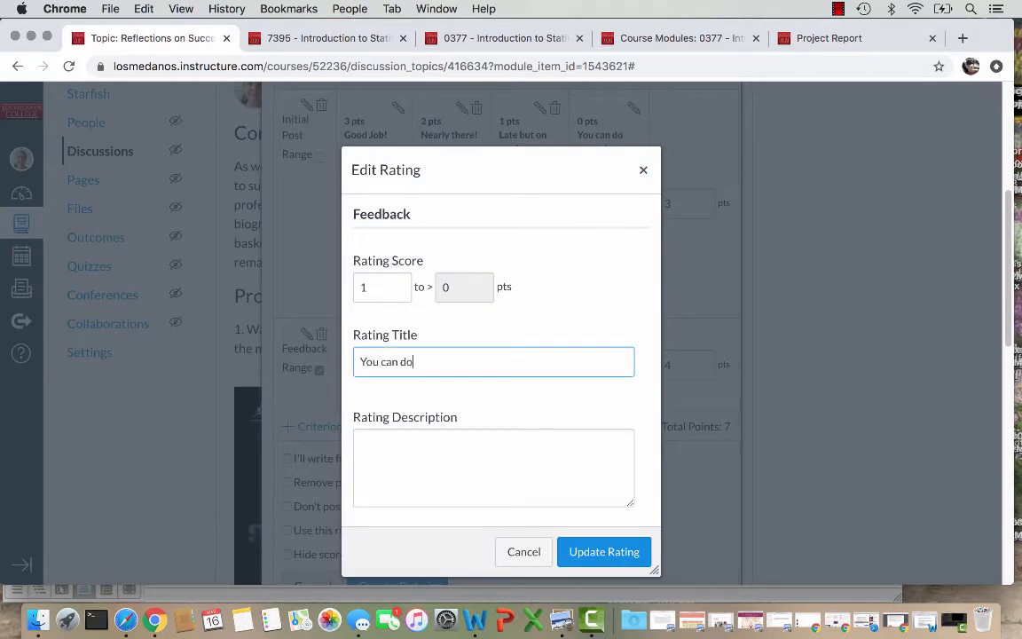
type(" better!")
key("Tab")
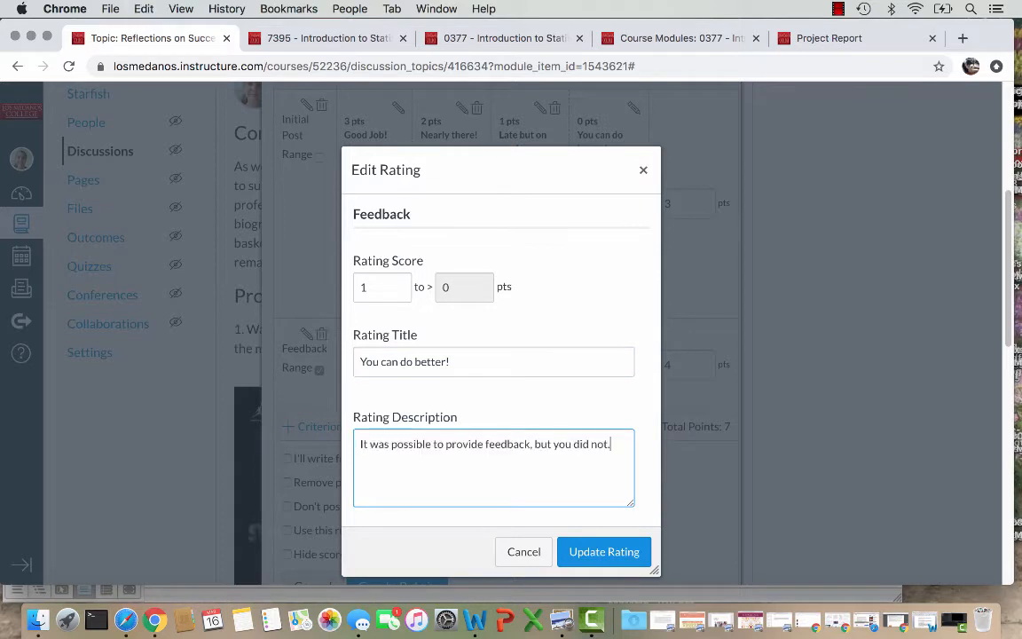
Insert "to two classmates" after "provide feedback" in the rating description and save the rating.
left_click(530, 444)
type("to two classmates")
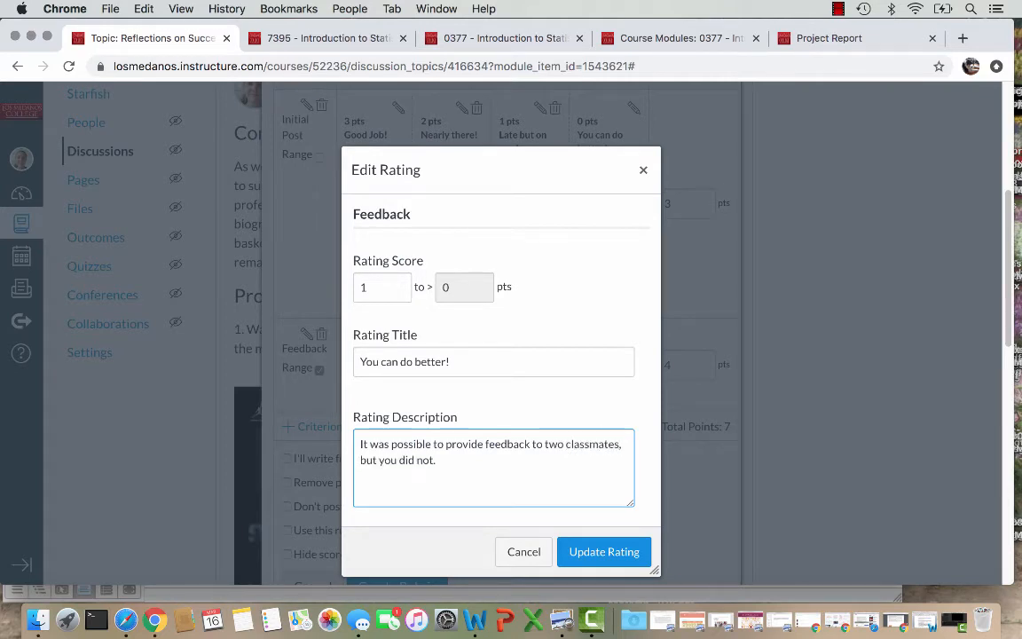
left_click(604, 551)
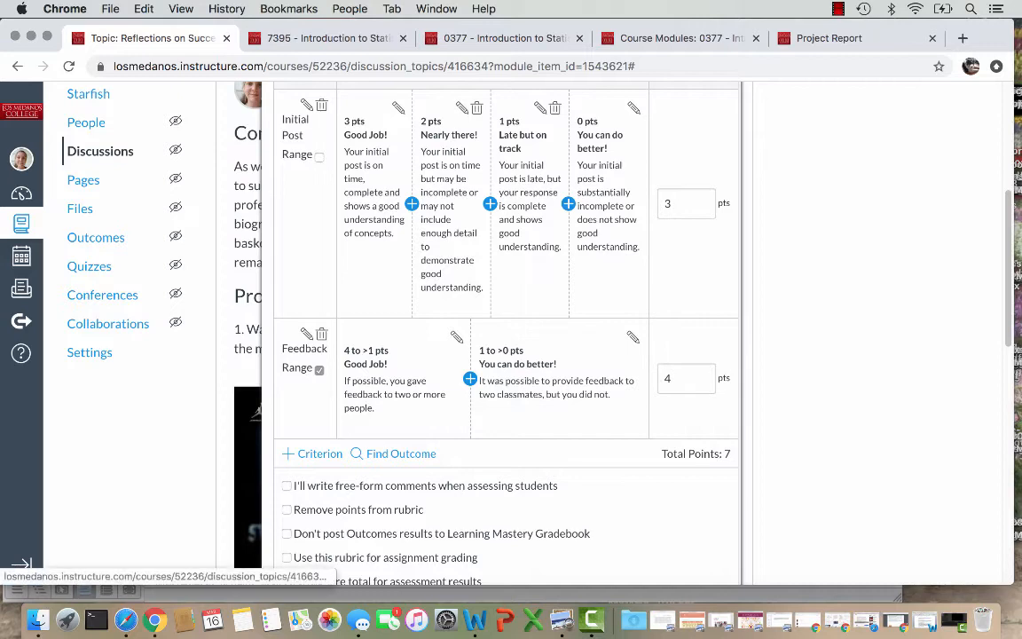
Set the lower limit of the Feedback criterion's "Good Job!" rating to 3 points.
left_click(456, 337)
double_click(446, 288)
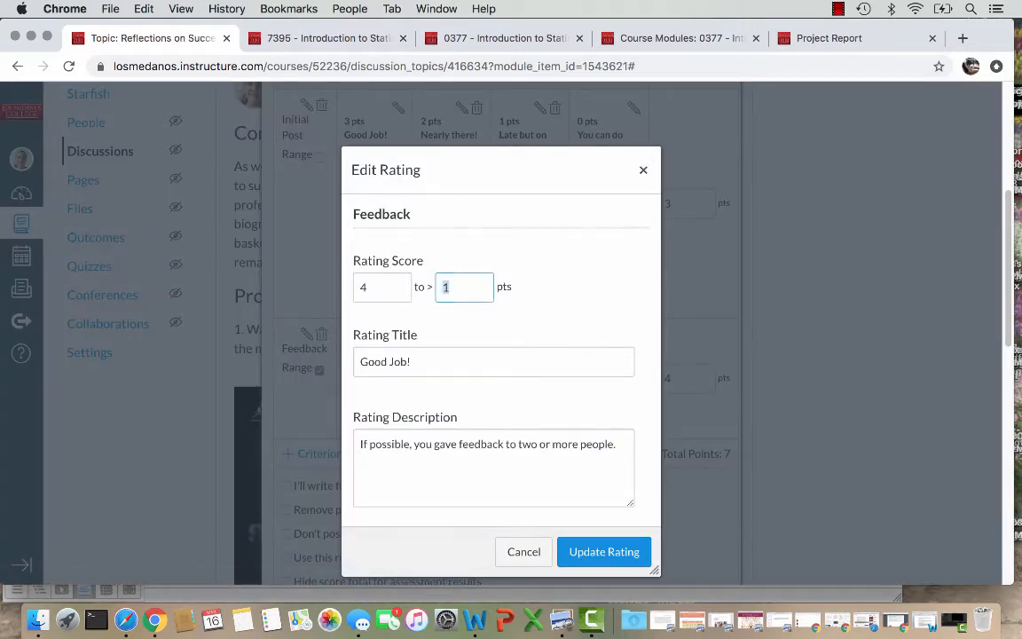
type("3")
key("Return")
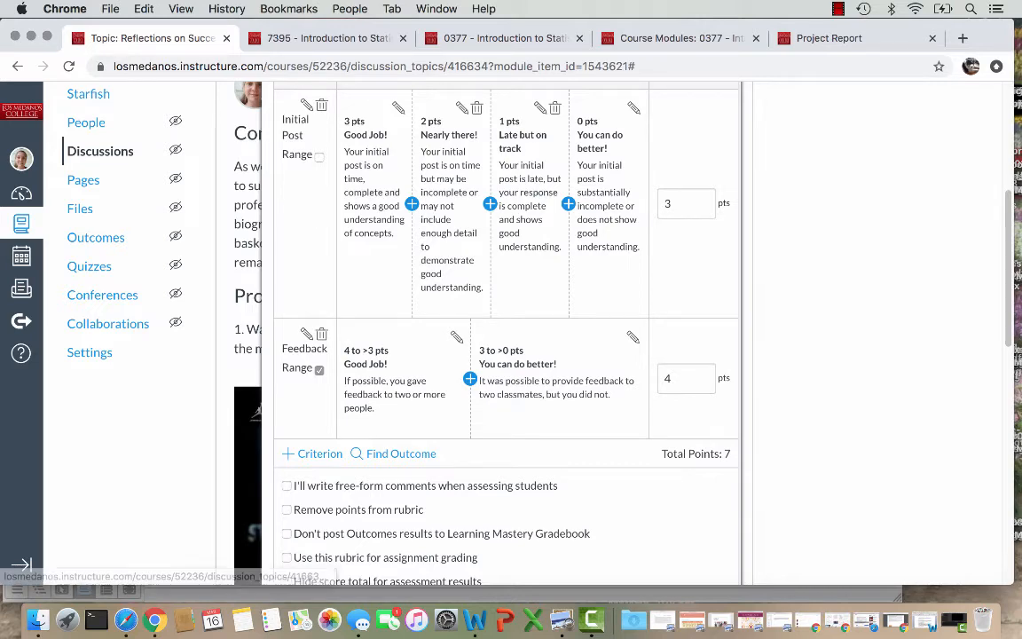
Set the lower limit of the Feedback criterion's "Good Job!" rating to 2 points.
left_click(457, 337)
double_click(447, 287)
type("2")
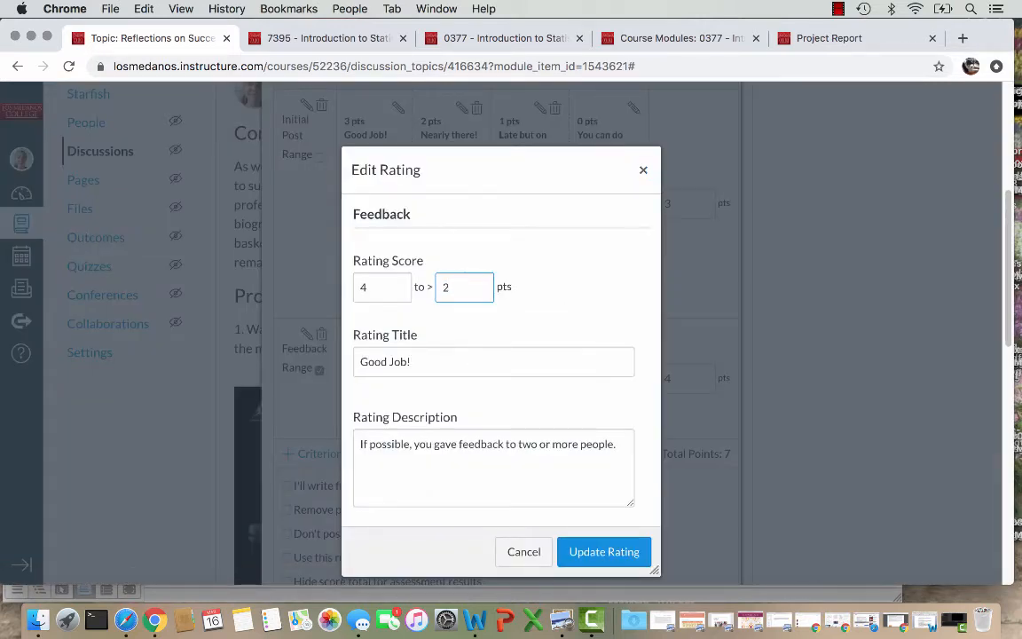
key("Return")
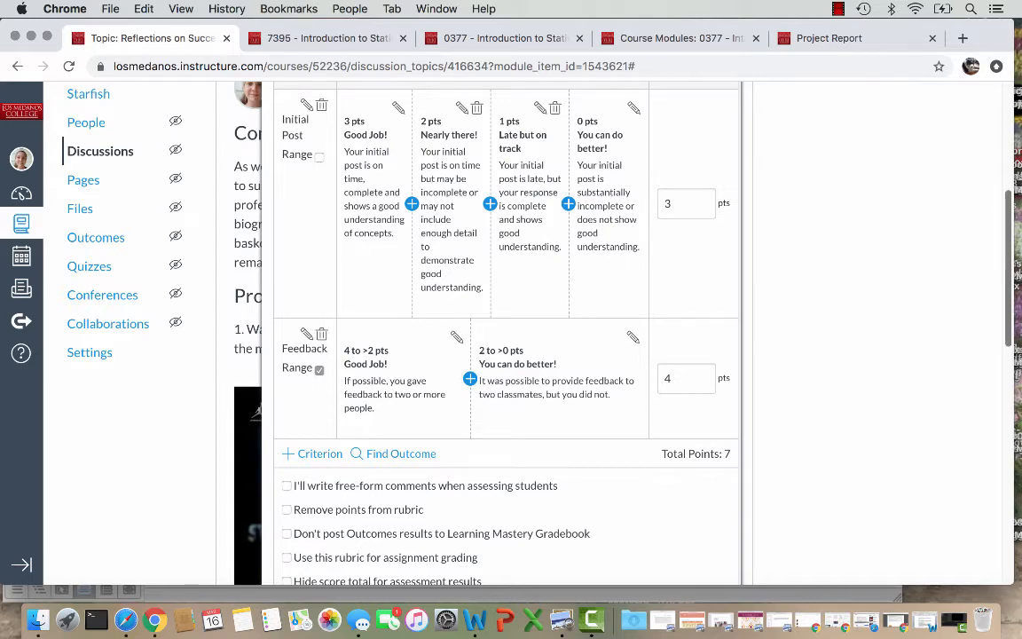
Switch to the Word rubric document, copy the 4-point "Good job!" description for High Quality Feedback, and return to Chrome.
scroll(506, 337, "down", 1)
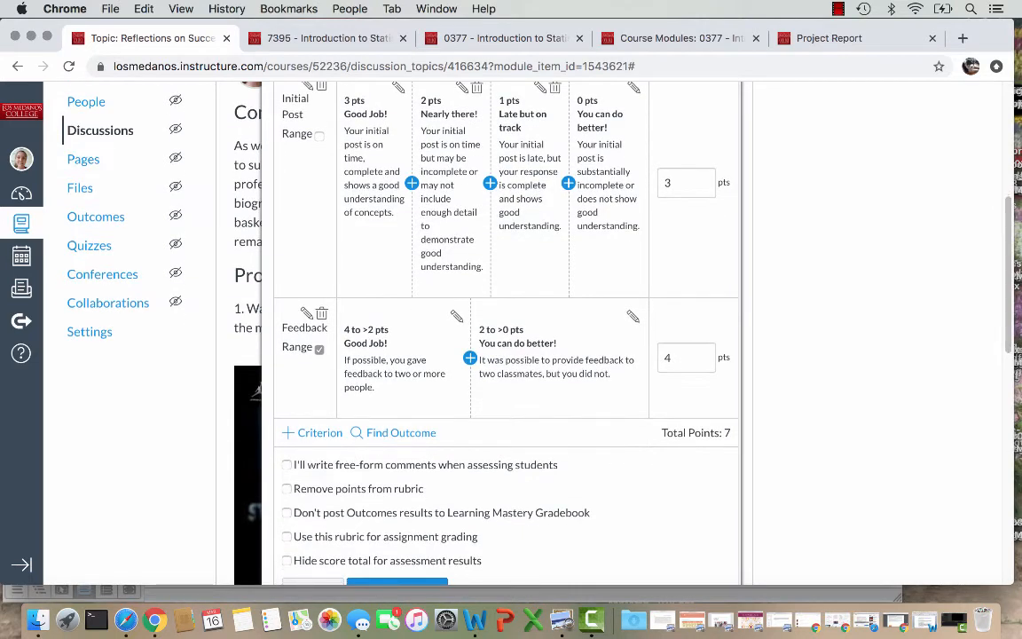
key("super+Tab")
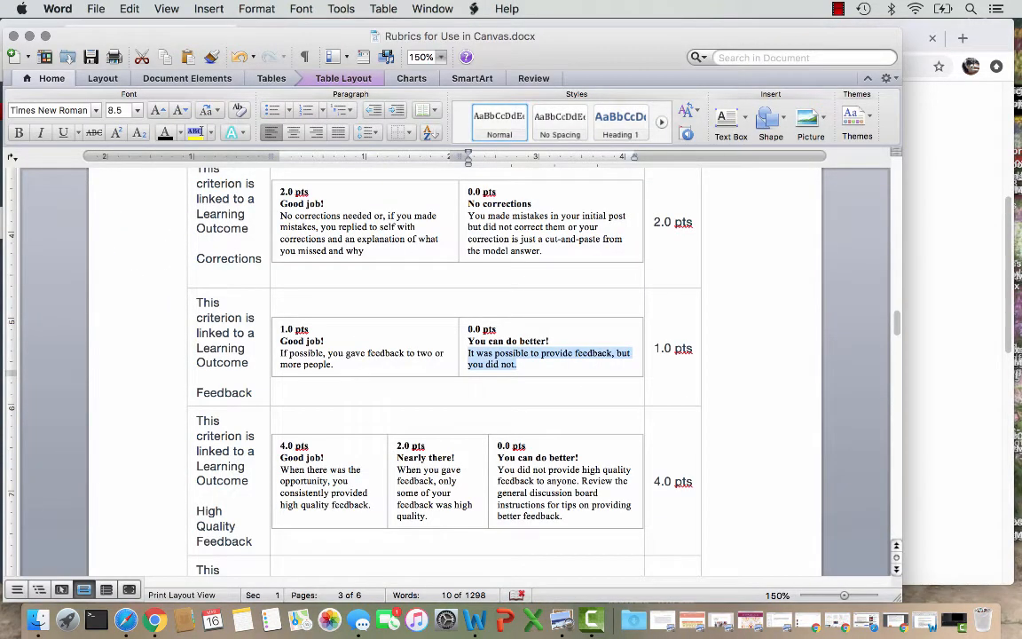
left_click_drag(896, 321, 897, 329)
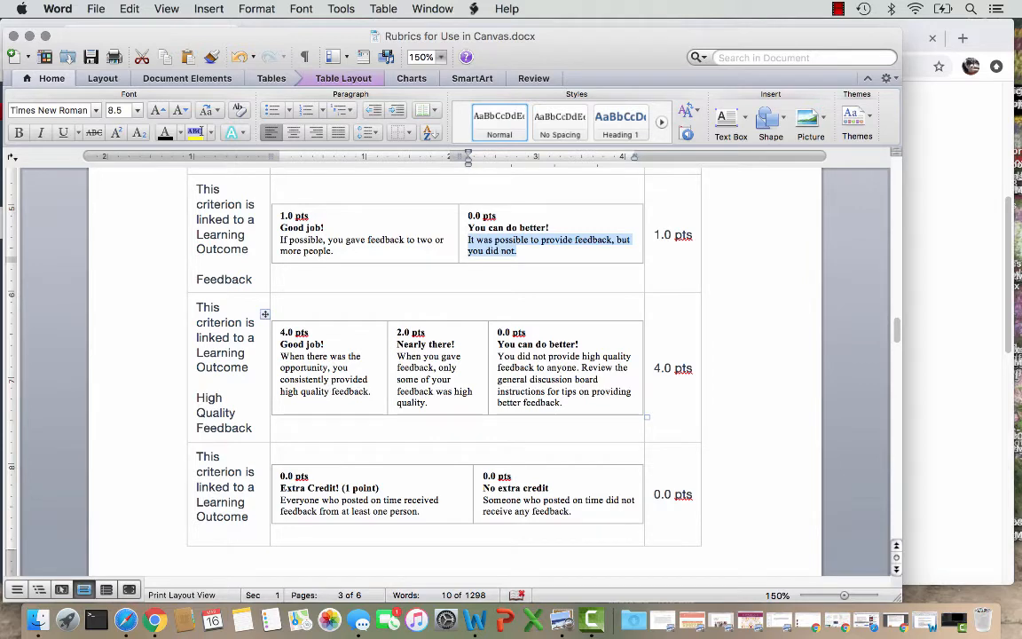
left_click_drag(372, 391, 280, 357)
key("super+c")
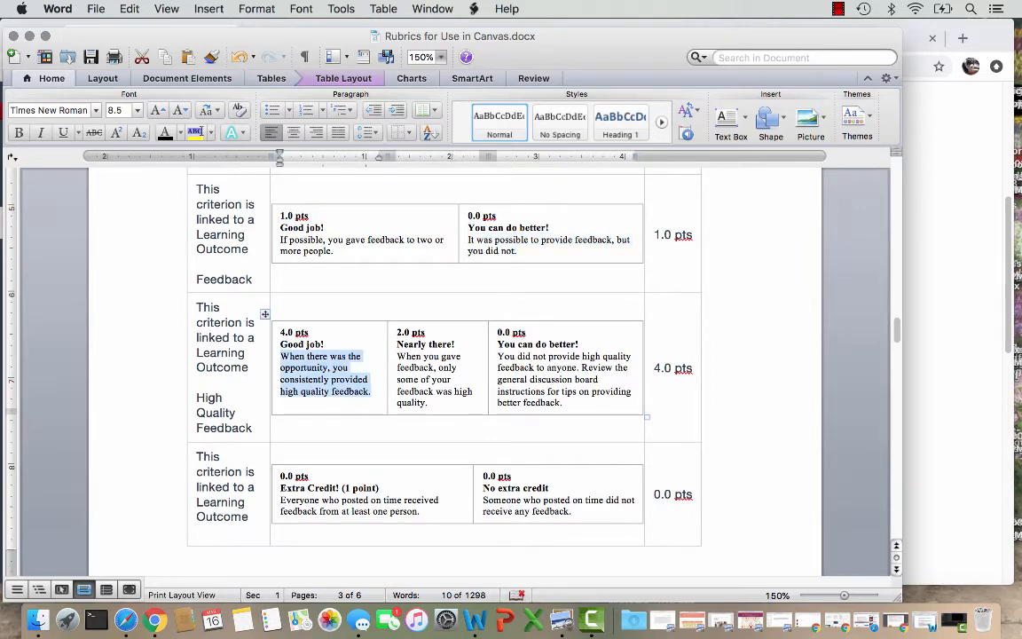
key("super+Tab")
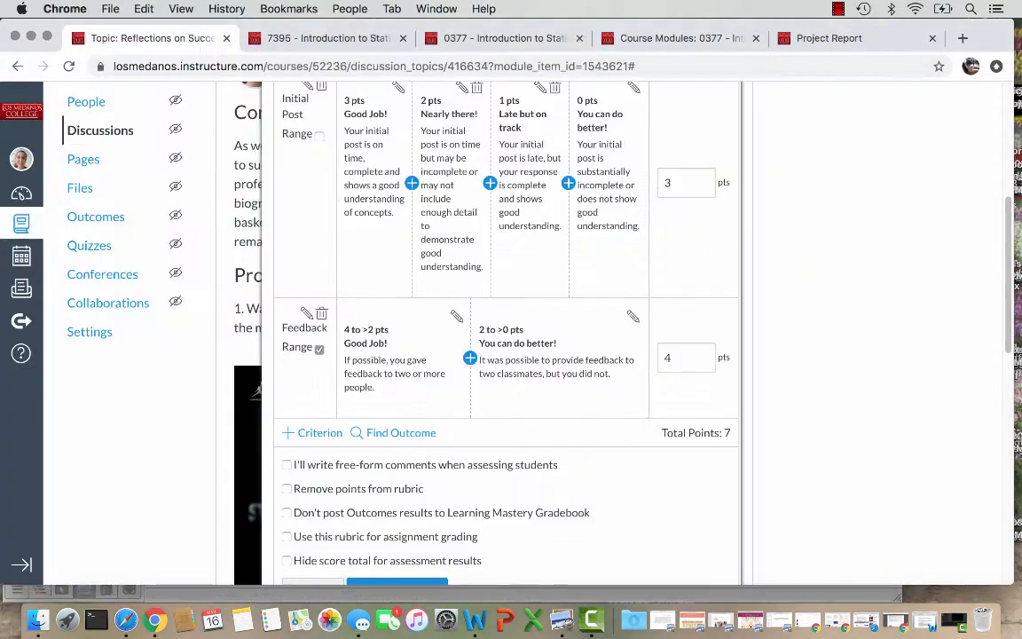
Add a new rubric criterion with the description "High Quality Feedback" and set its points to 3.
left_click(315, 431)
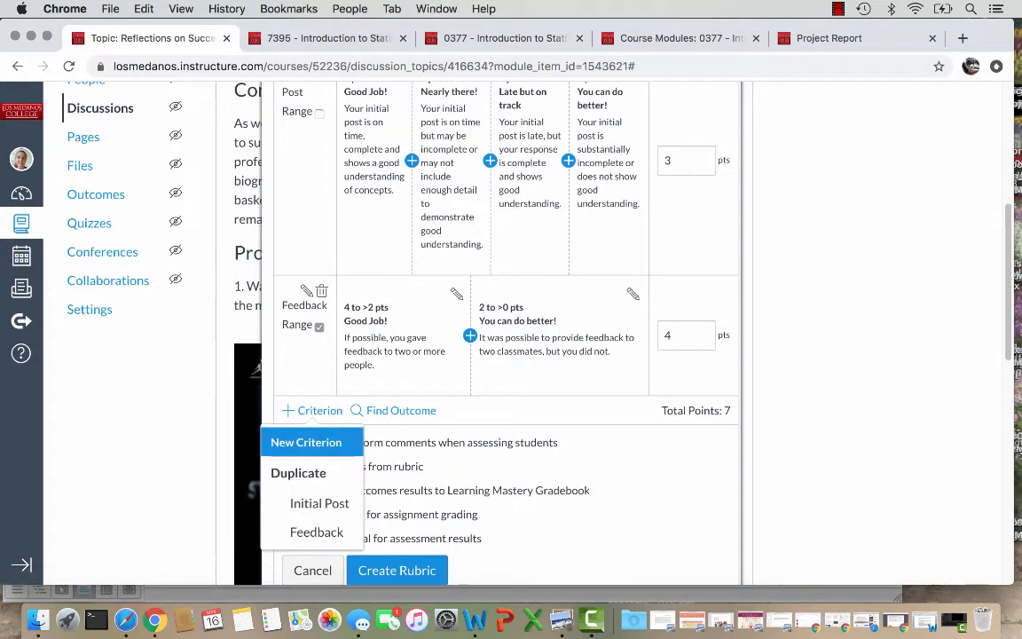
left_click(306, 442)
type("Hig")
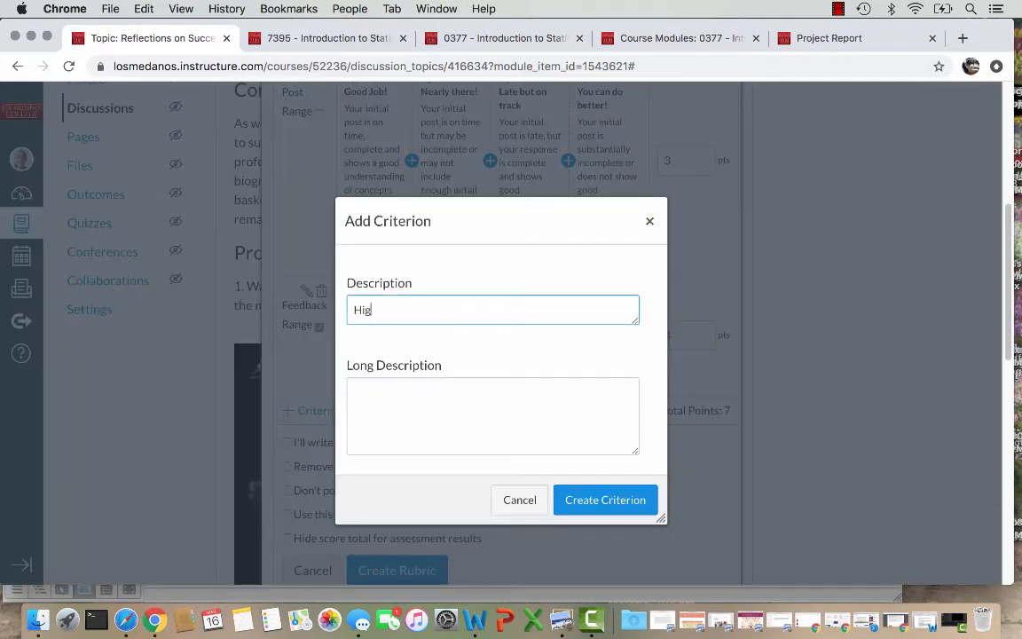
type("h Quality Feedback")
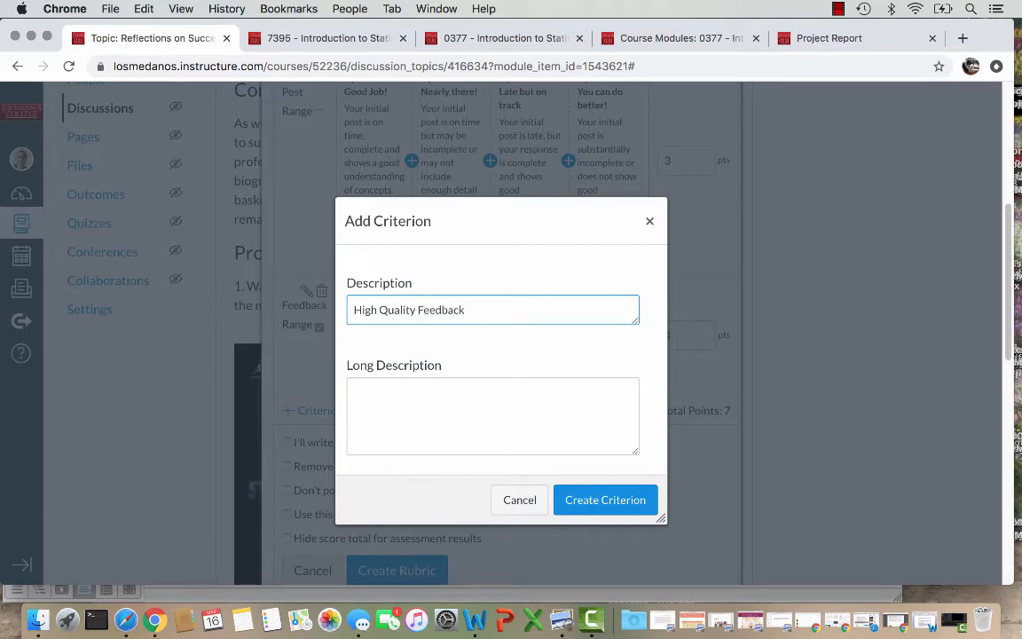
key("Return")
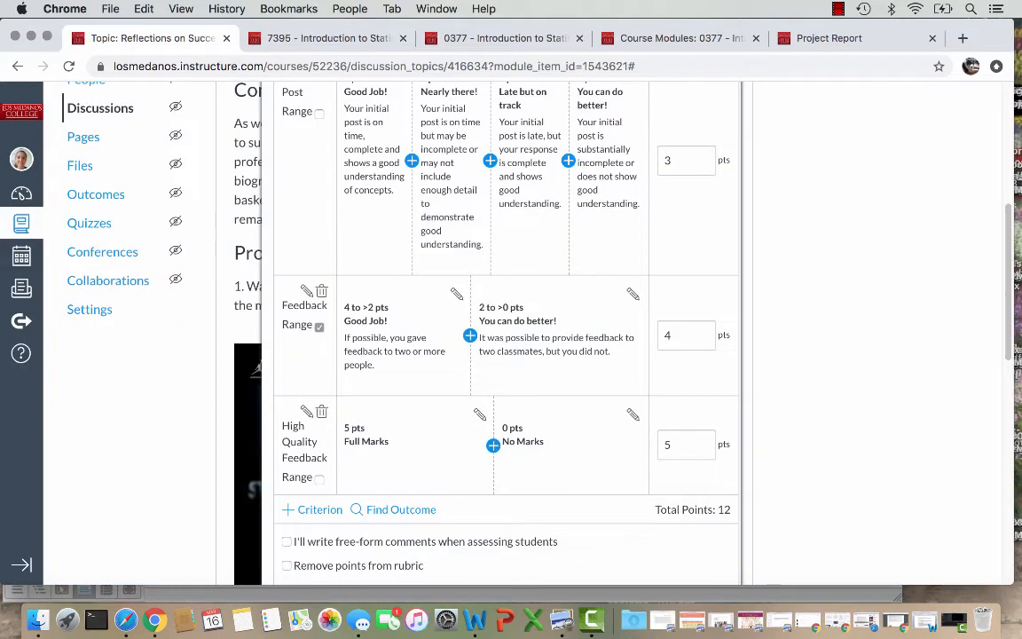
double_click(667, 444)
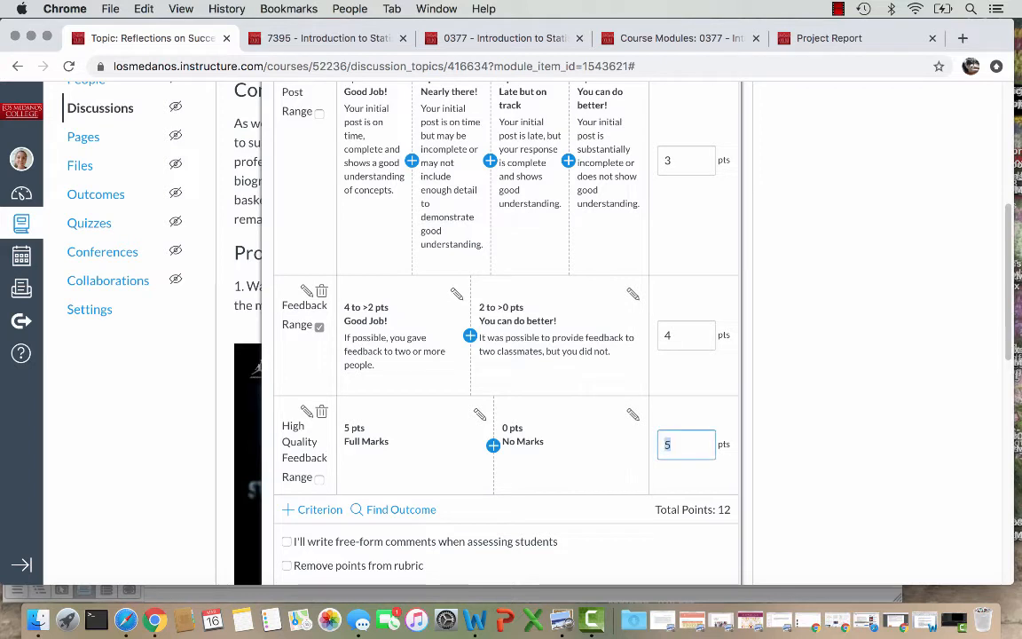
type("3")
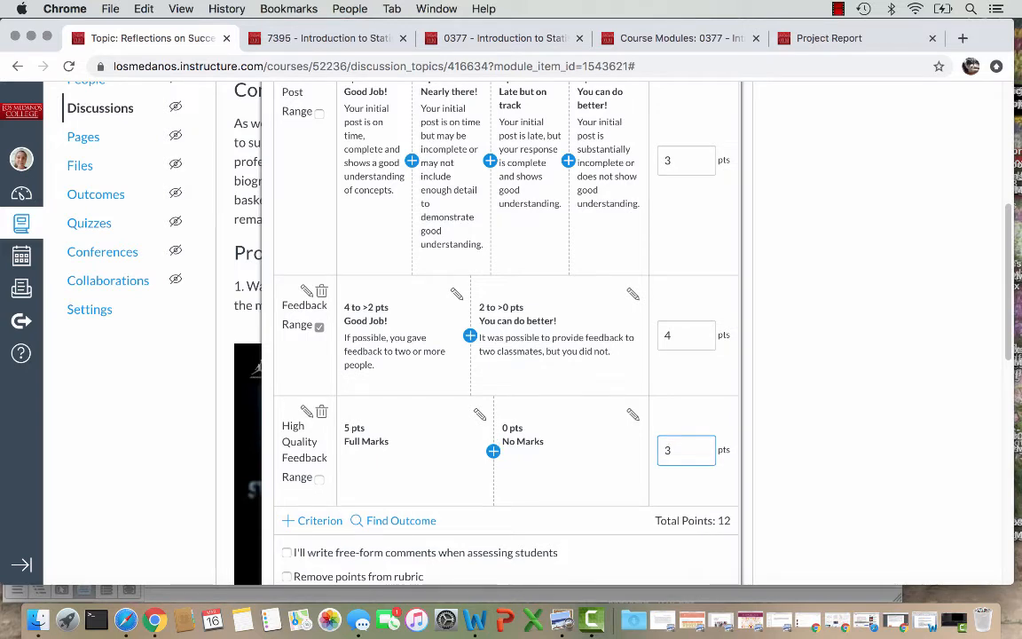
Set the Feedback criterion's points to 3 and the High Quality Feedback criterion's points to 4.
double_click(667, 336)
type("3")
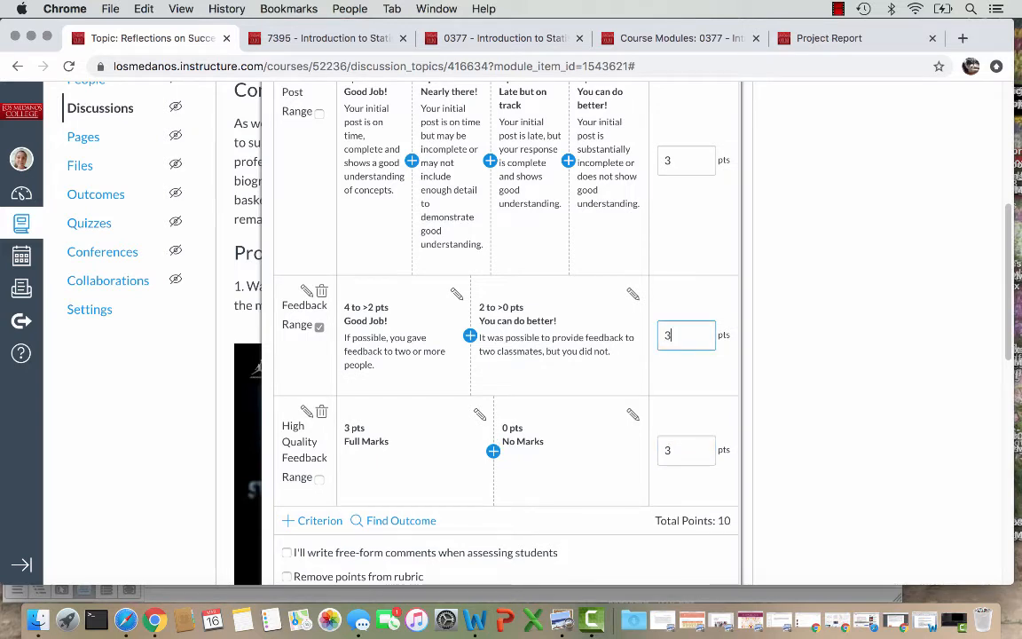
left_click(684, 450)
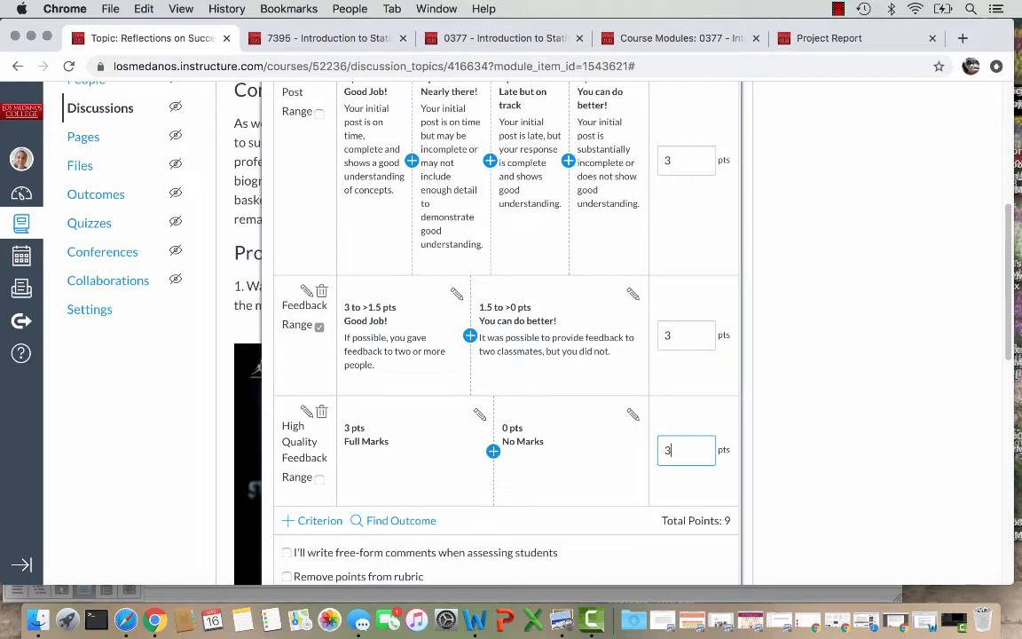
double_click(670, 450)
type("4")
key("Tab")
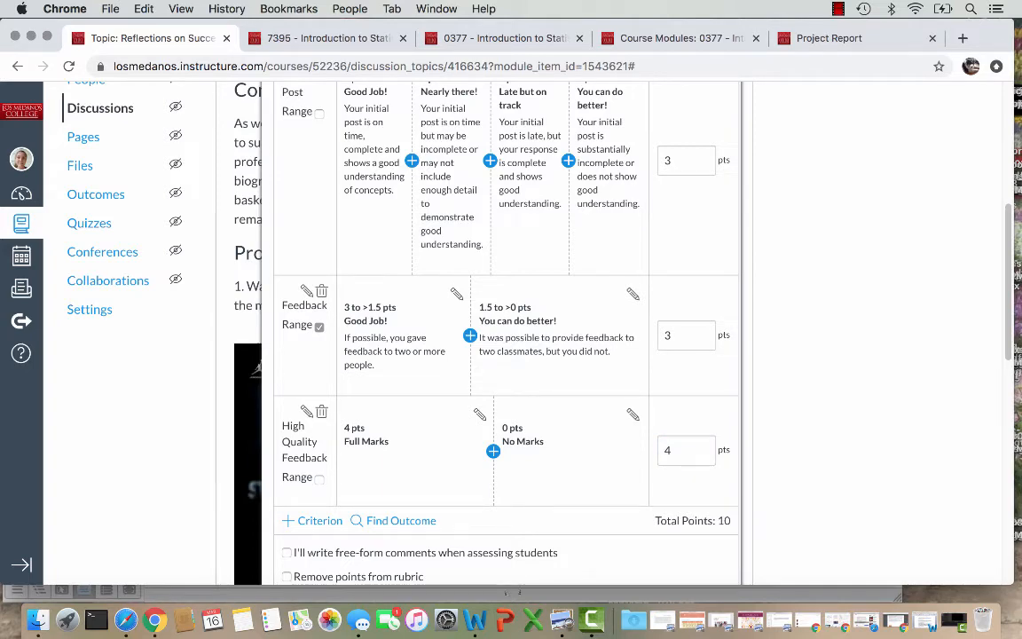
Enable range scoring for the High Quality Feedback criterion and set the lower limit of its top rating to 2 points.
key("super+Tab")
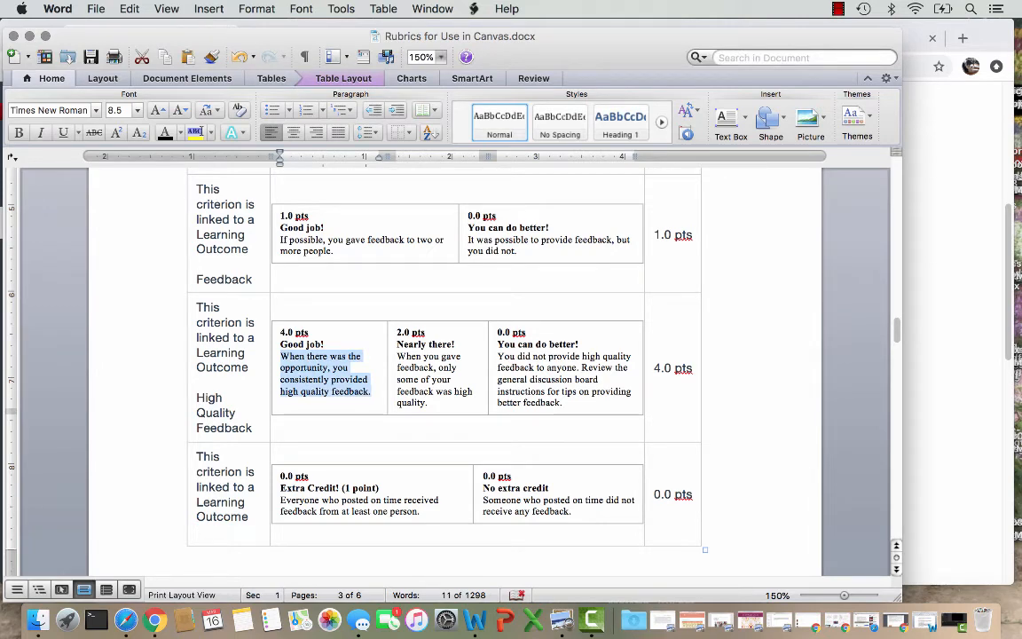
key("super+Tab")
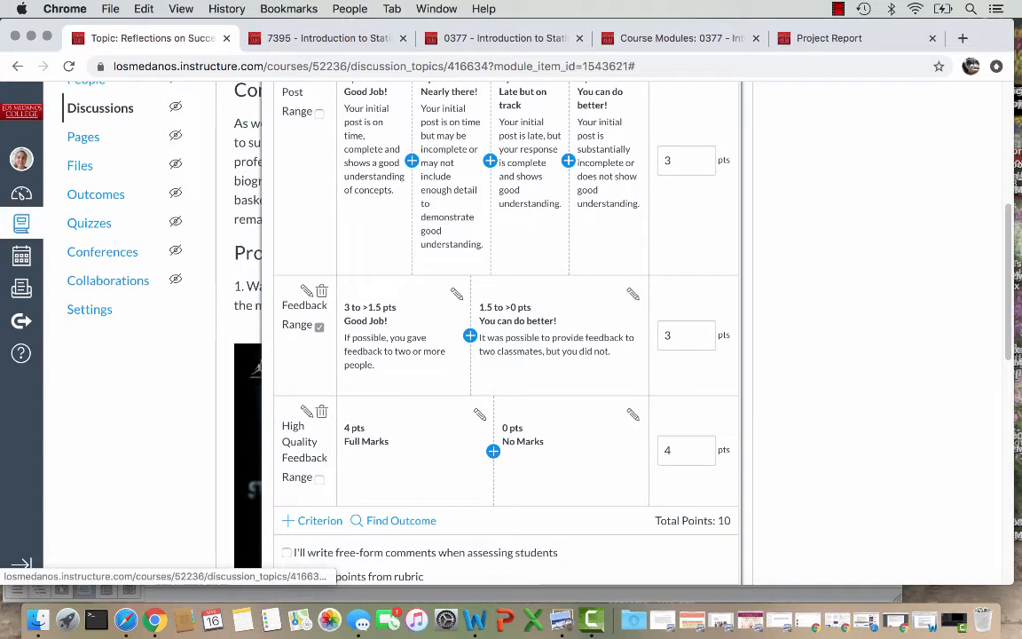
left_click(319, 480)
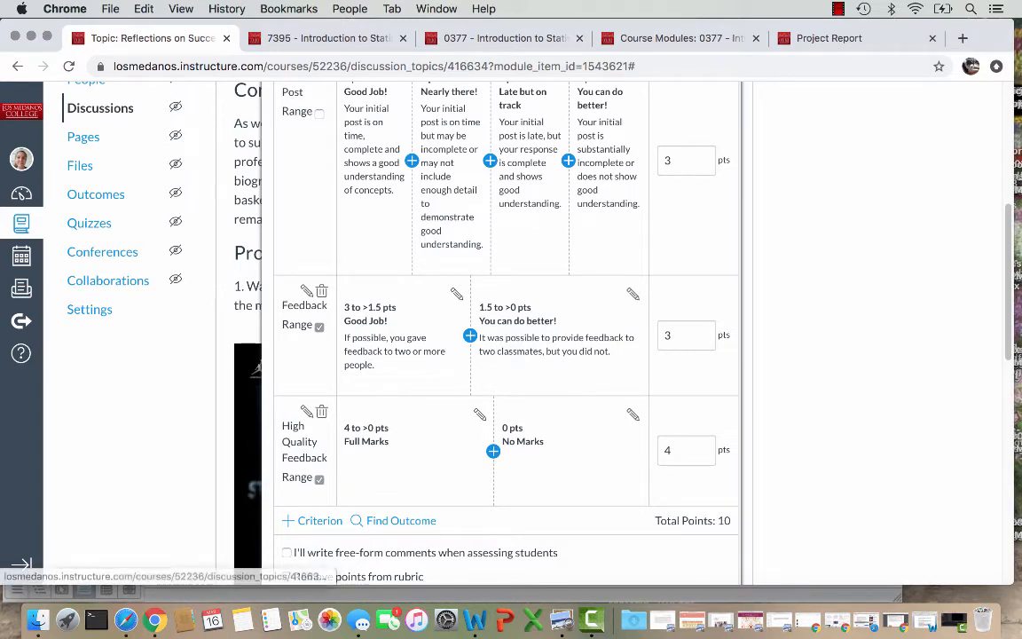
left_click(479, 414)
key("Tab")
key("Tab")
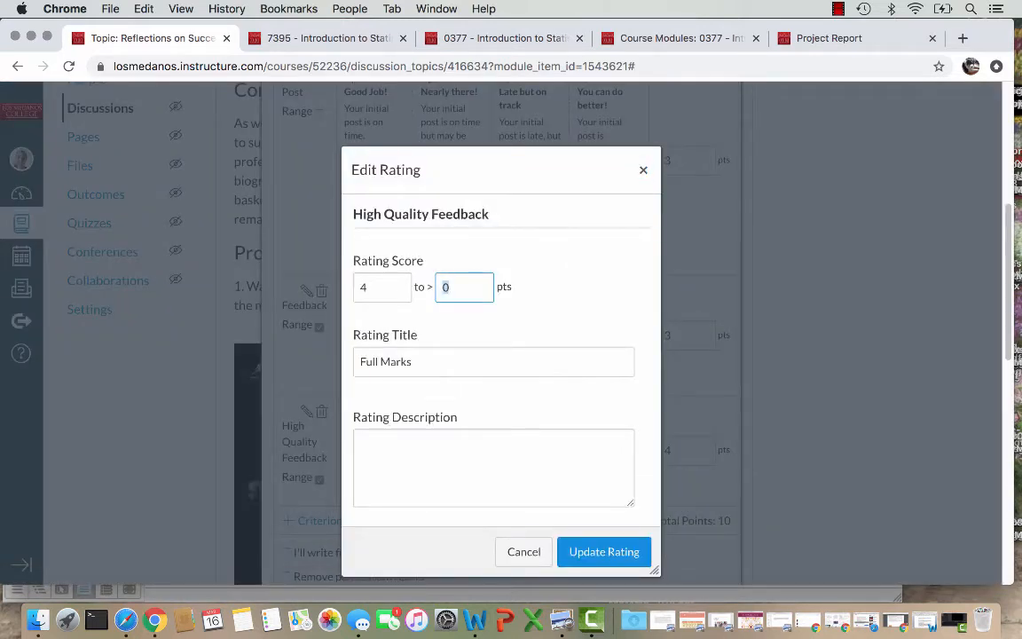
type("2")
Retitle the top High Quality Feedback rating "Good Job!", paste the copied text as its rating description, and save the rating.
key("Tab")
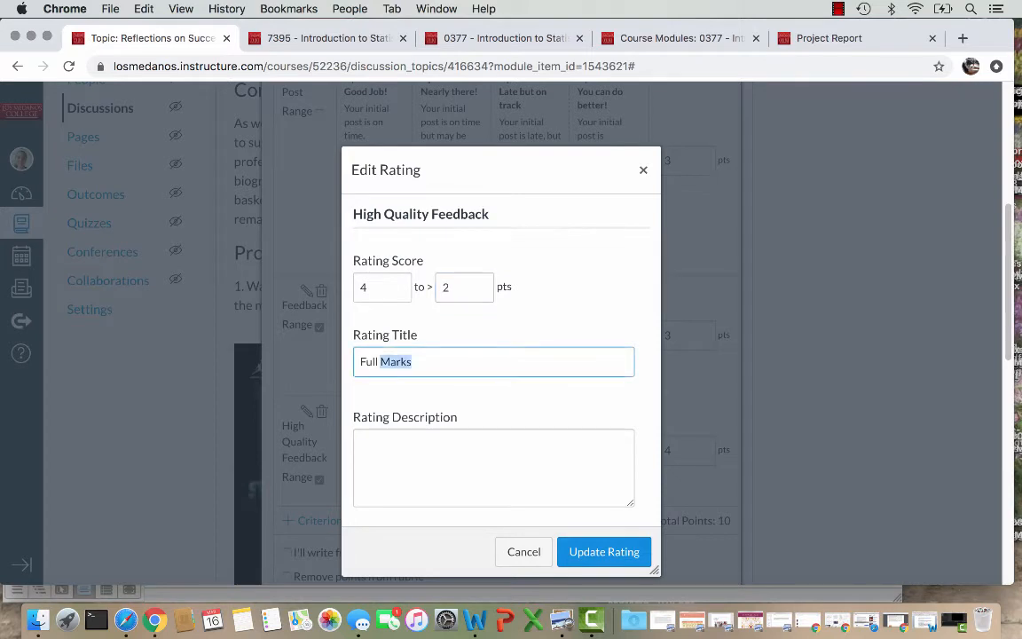
type("Good Job!")
key("Tab")
key("super+v")
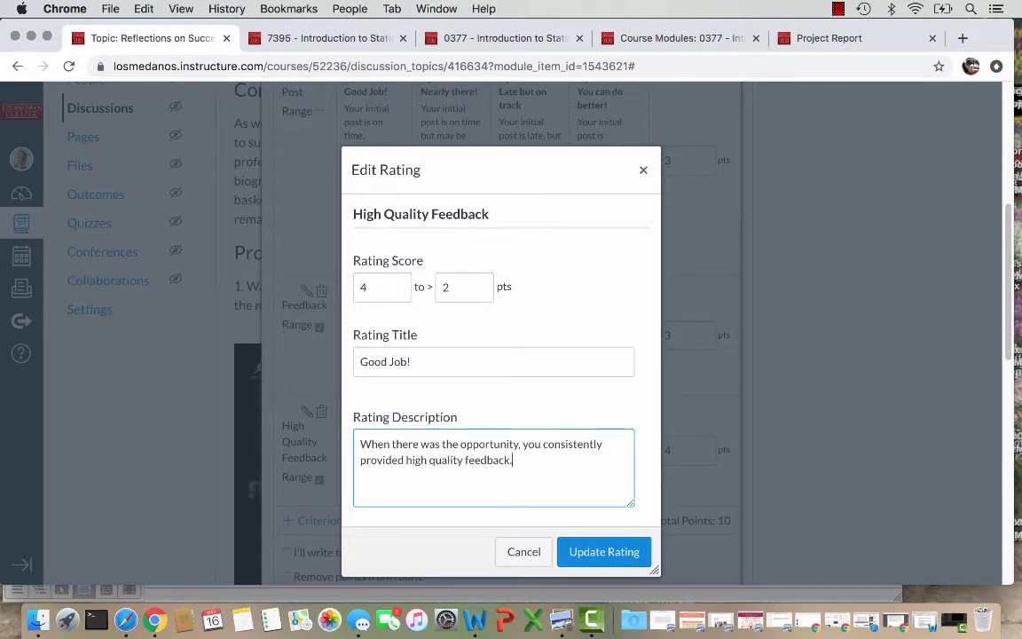
left_click(604, 552)
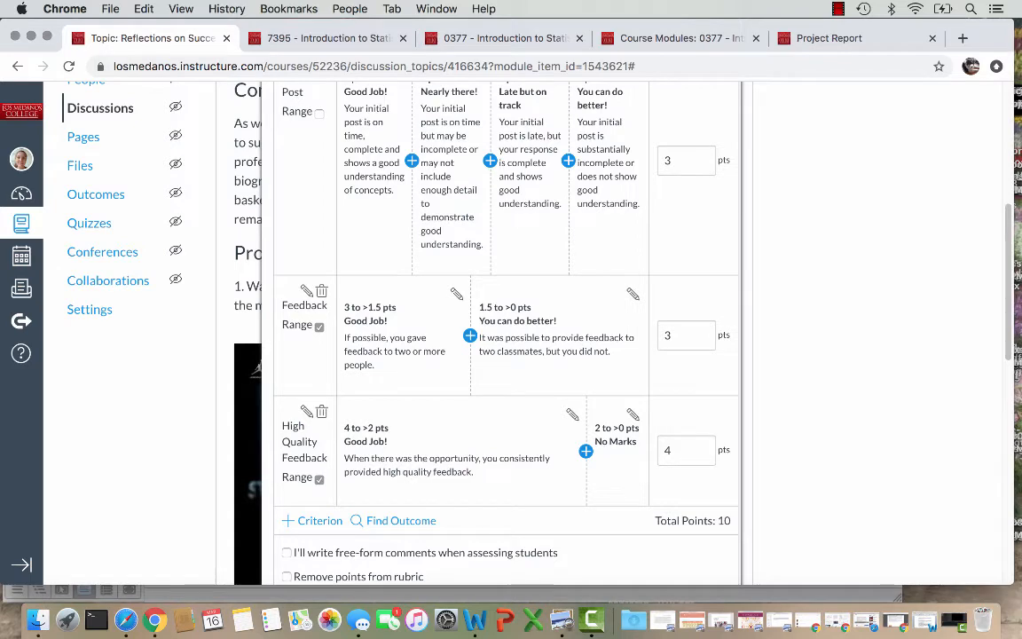
Close the assignment rubric details and look over the Reflections on Success Discussion page.
key("super+Tab")
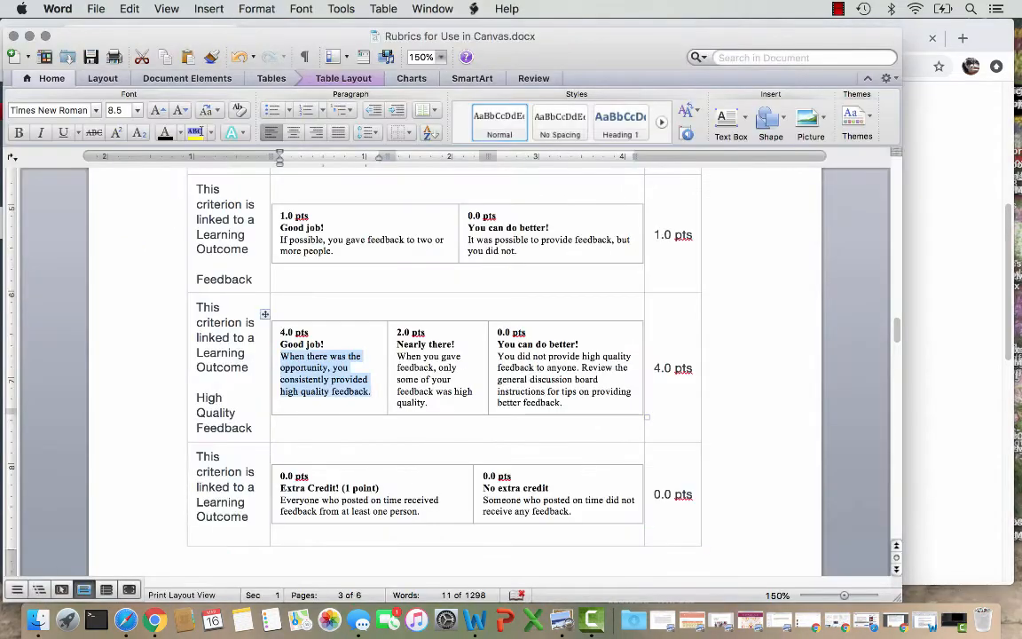
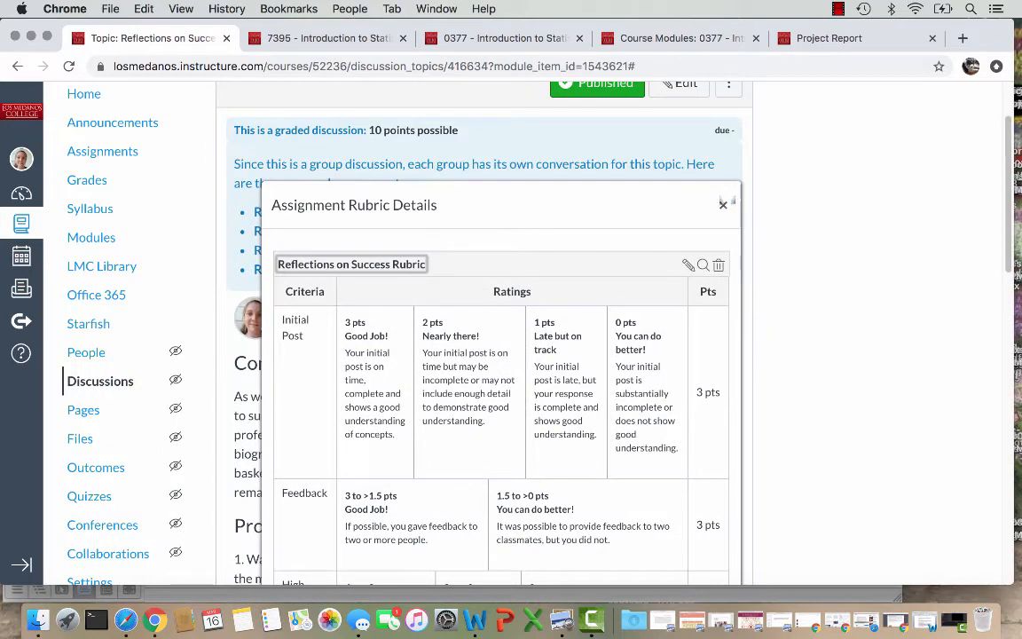
left_click(723, 205)
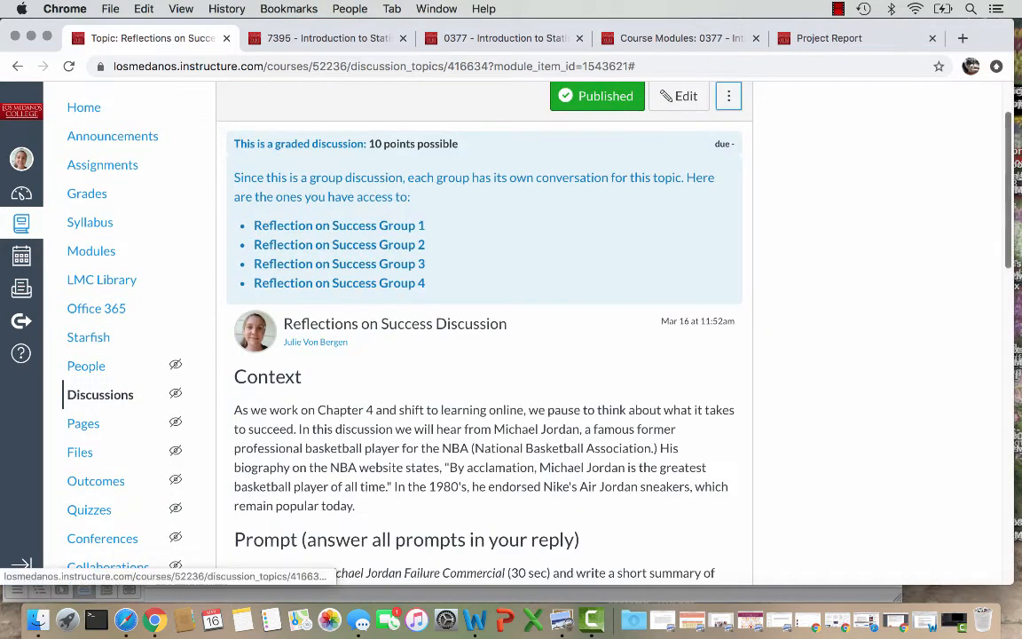
scroll(484, 337, "down", 3)
scroll(483, 337, "down", 10)
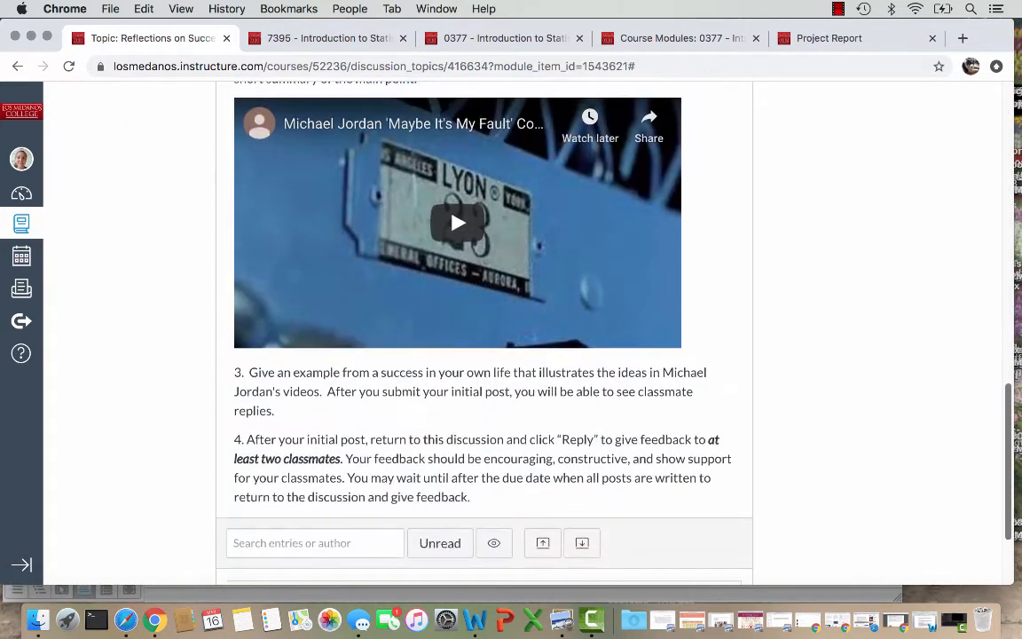
scroll(483, 337, "up", 15)
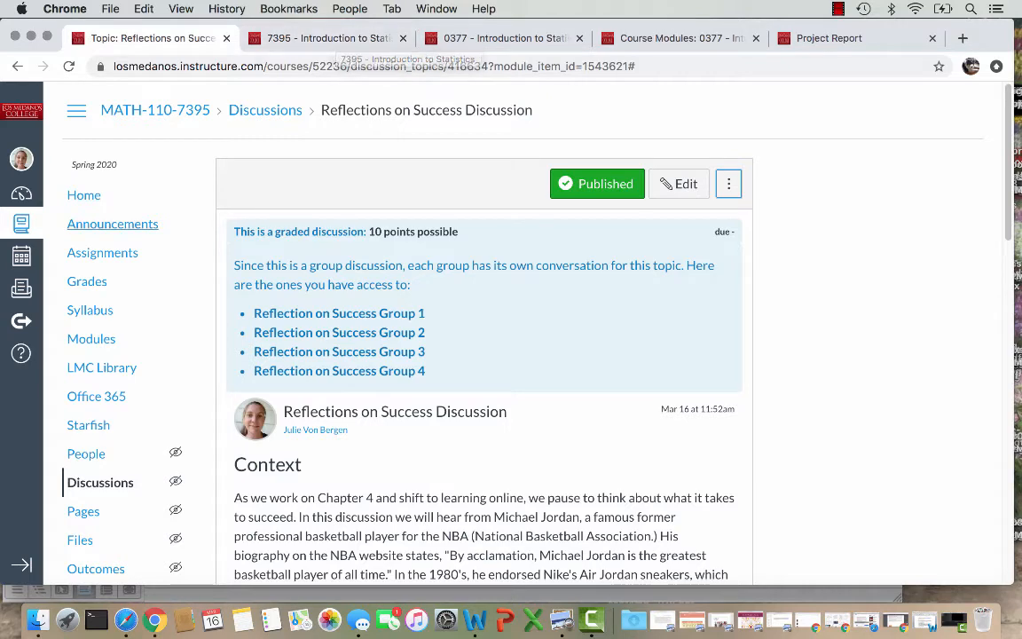
Open the Chapter 4 Lab Assignment from the course's assignment list.
left_click(99, 252)
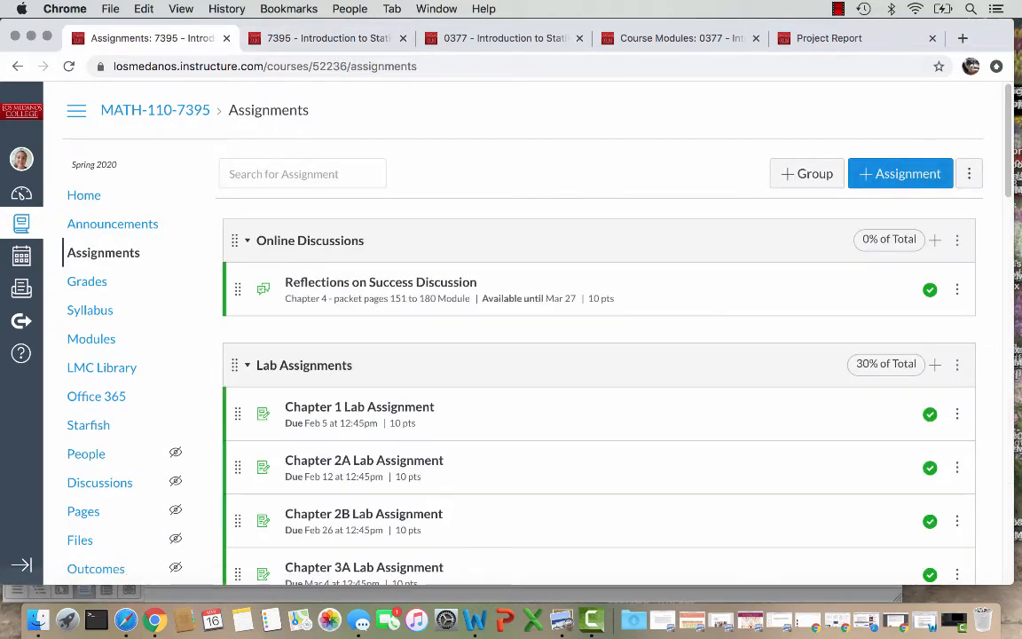
scroll(598, 354, "down", 3)
scroll(399, 337, "down", 4)
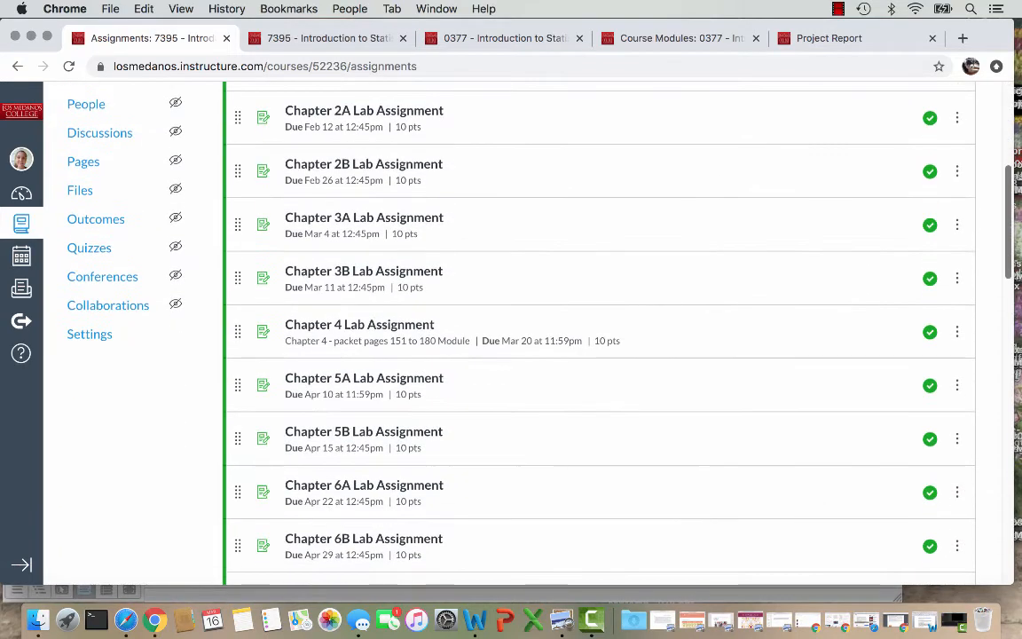
left_click(359, 324)
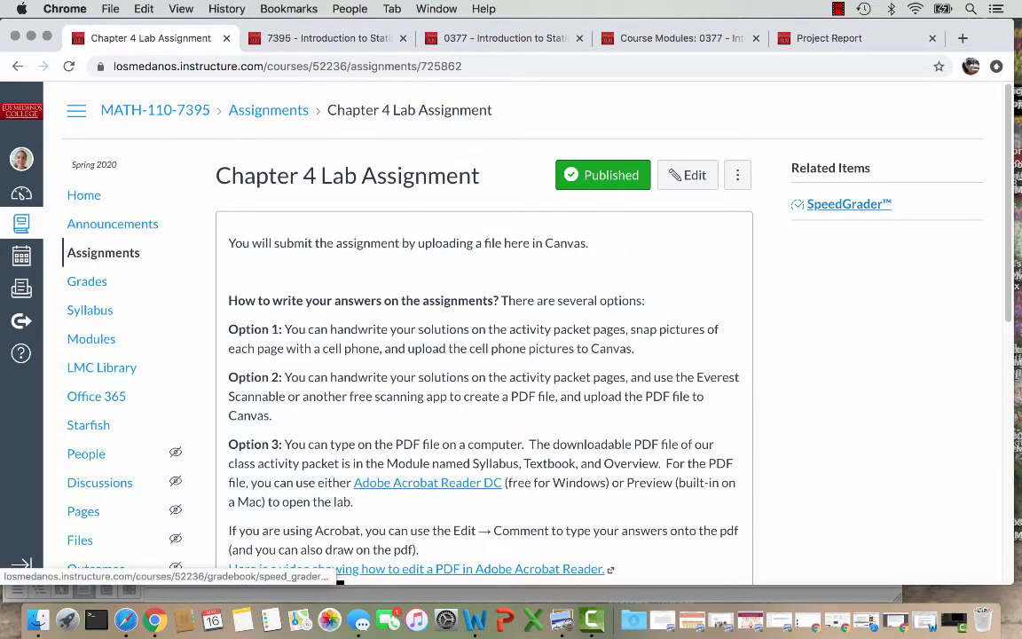
Start a new rubric for the Chapter 4 Lab Assignment.
left_click(737, 175)
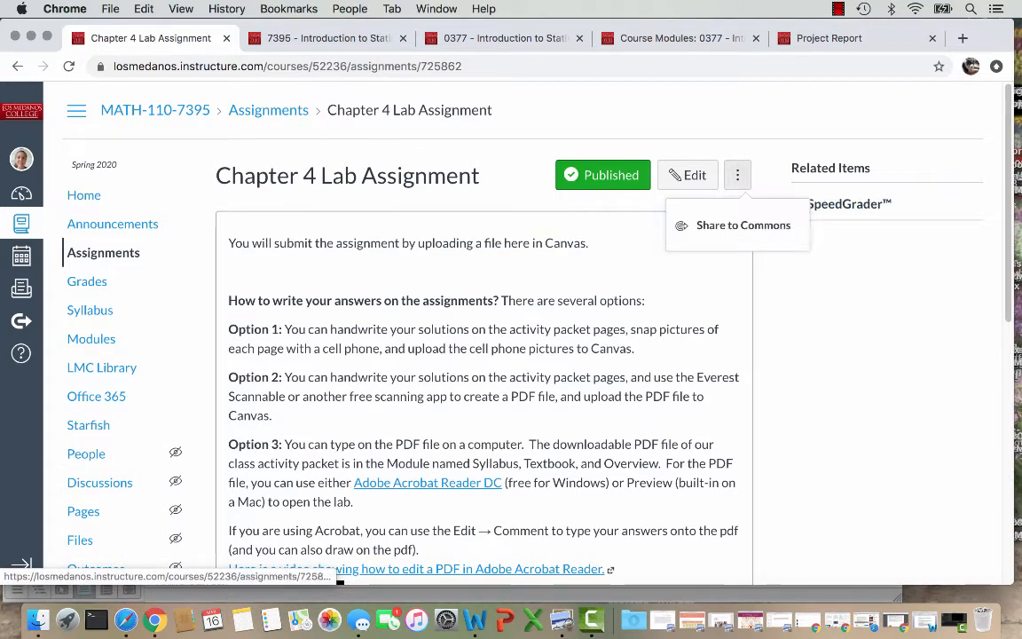
key("Escape")
scroll(483, 355, "down", 10)
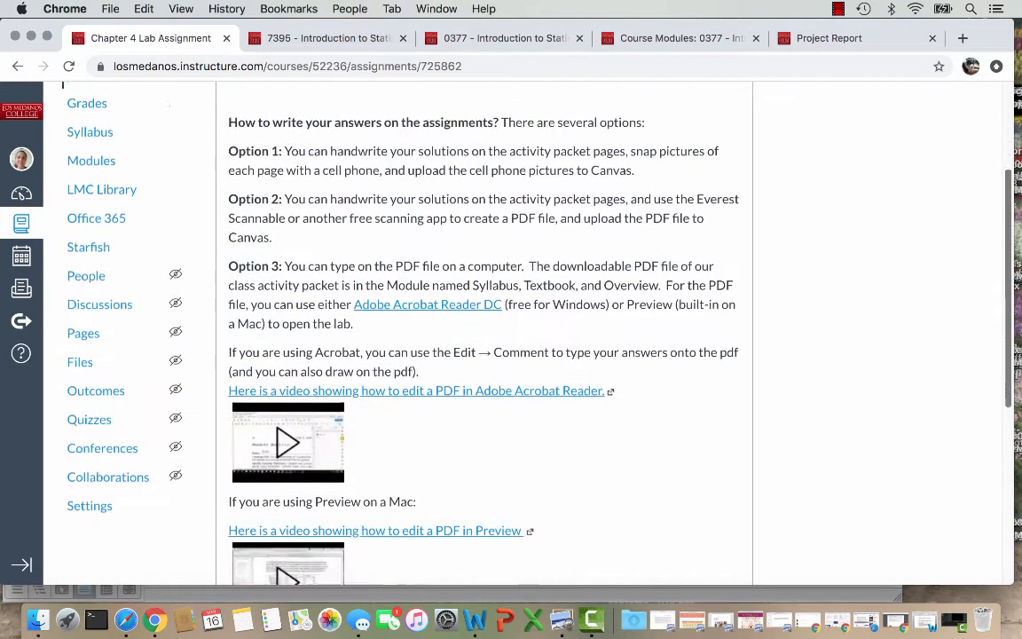
scroll(483, 354, "down", 1)
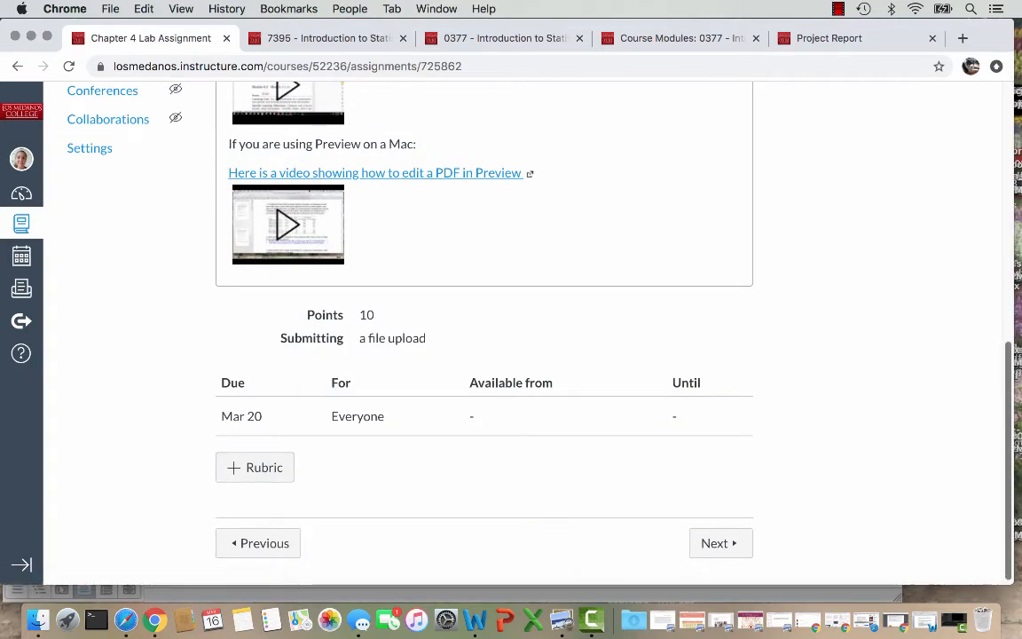
scroll(484, 355, "up", 10)
scroll(484, 355, "up", 2)
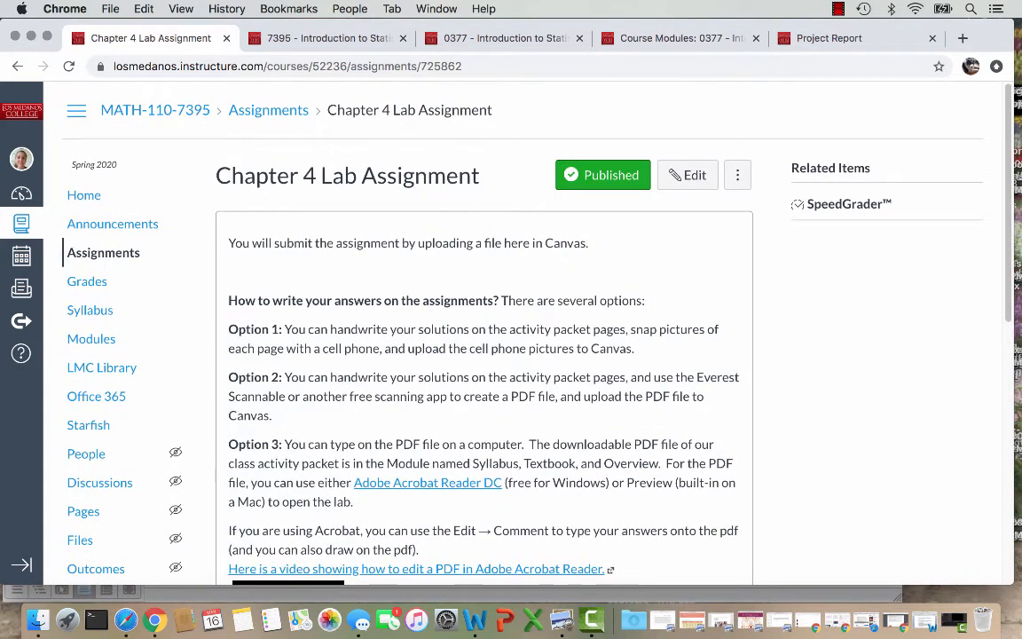
scroll(254, 488, "down", 10)
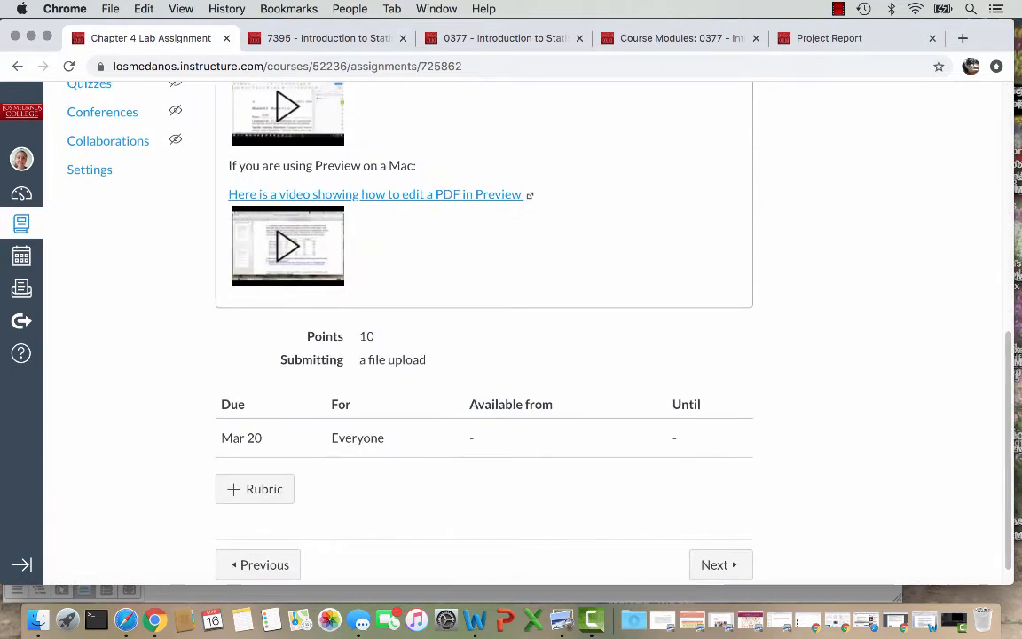
left_click(255, 488)
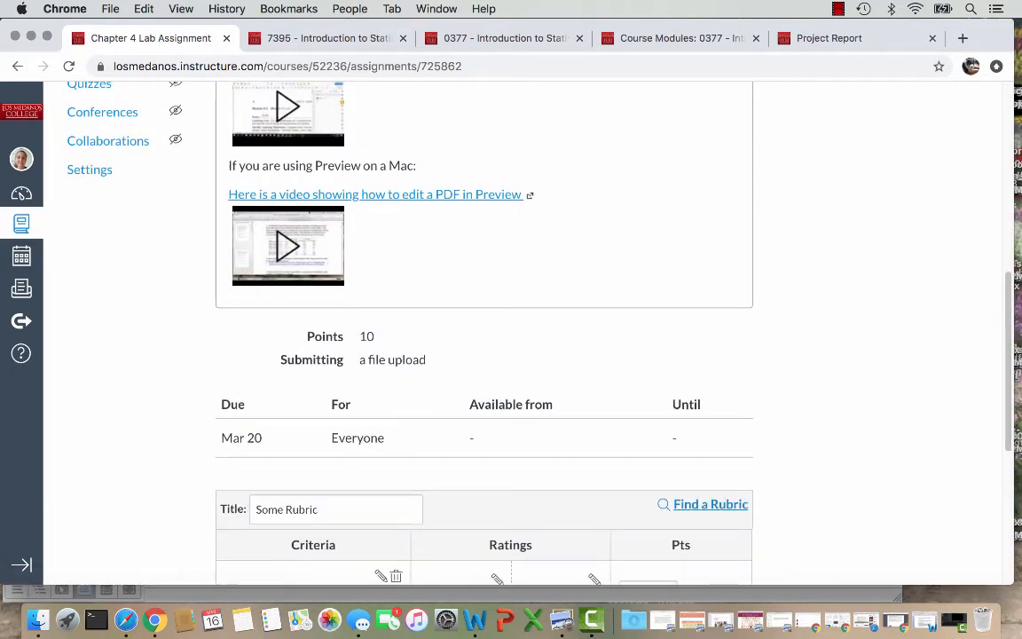
scroll(483, 355, "down", 5)
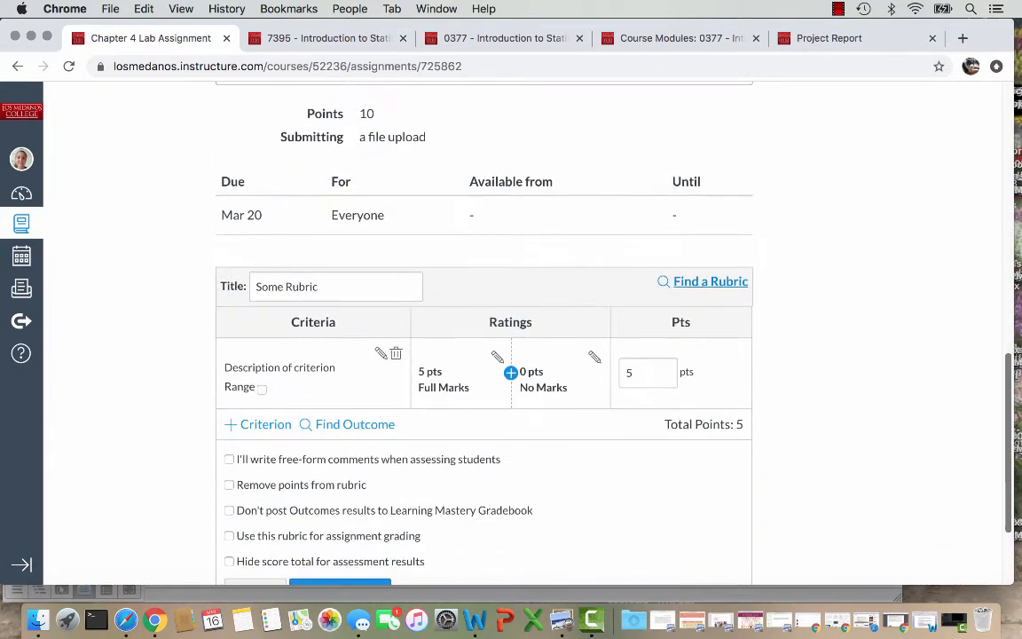
Copy the criterion heading "Learning Objectives for Chapter 4" from the Word rubric document and return to Canvas in Chrome.
left_click(877, 594)
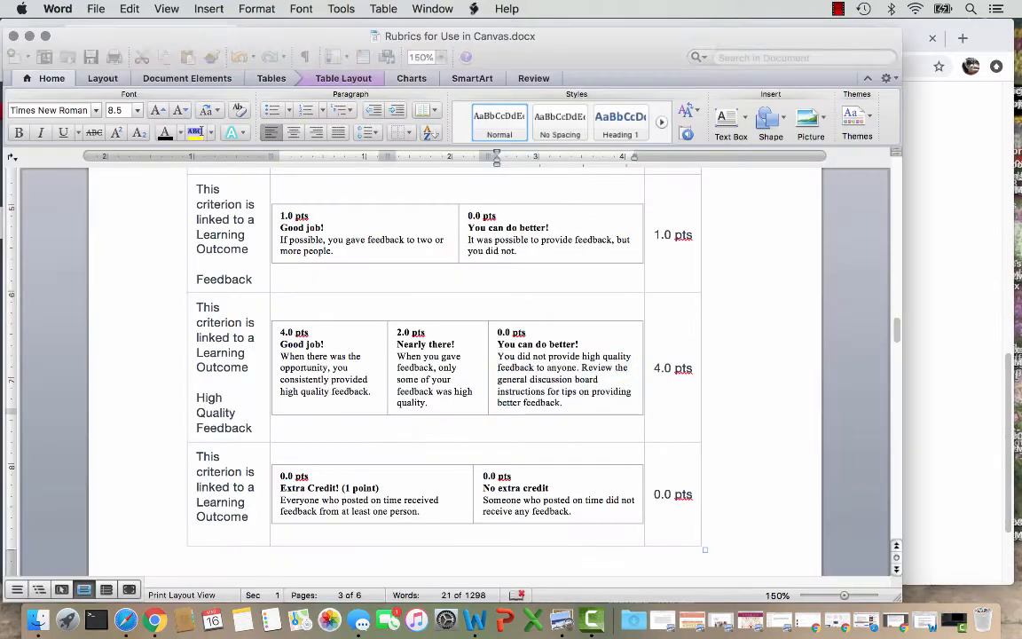
left_click_drag(897, 329, 897, 180)
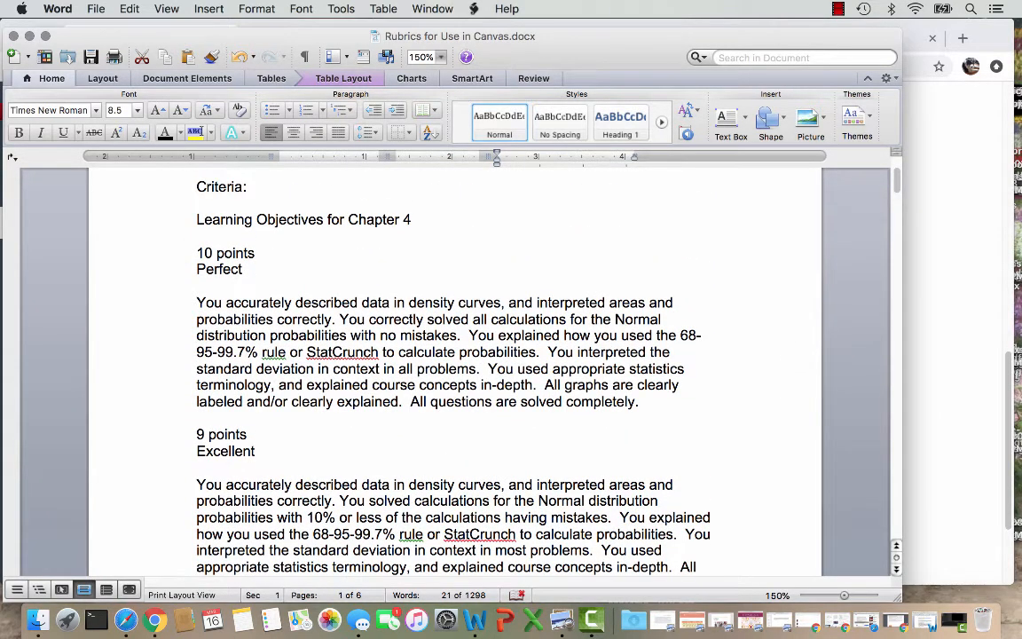
left_click_drag(413, 220, 196, 220)
key("super+c")
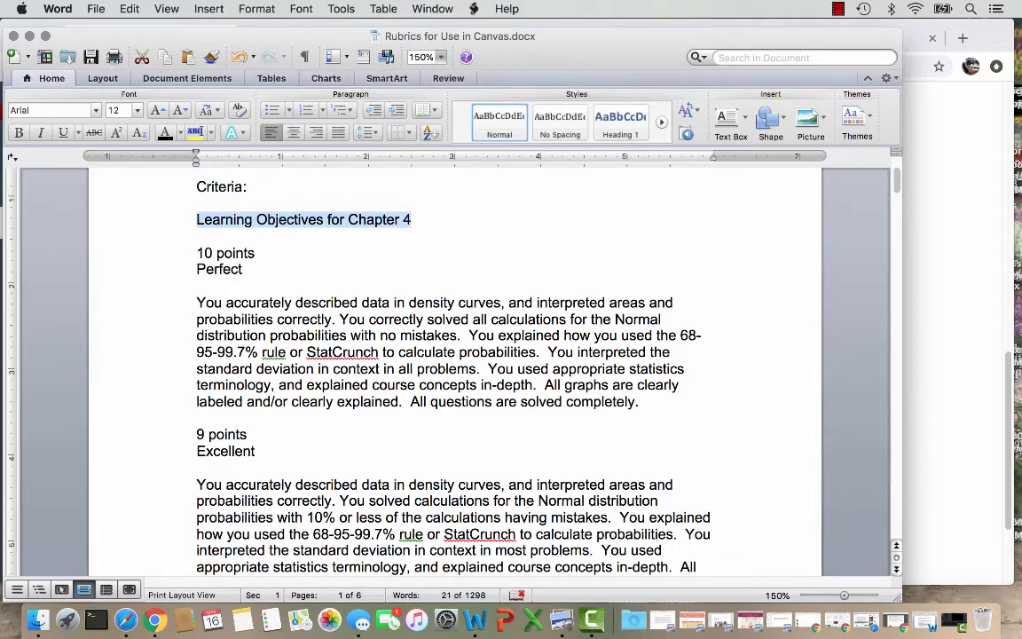
left_click(196, 236)
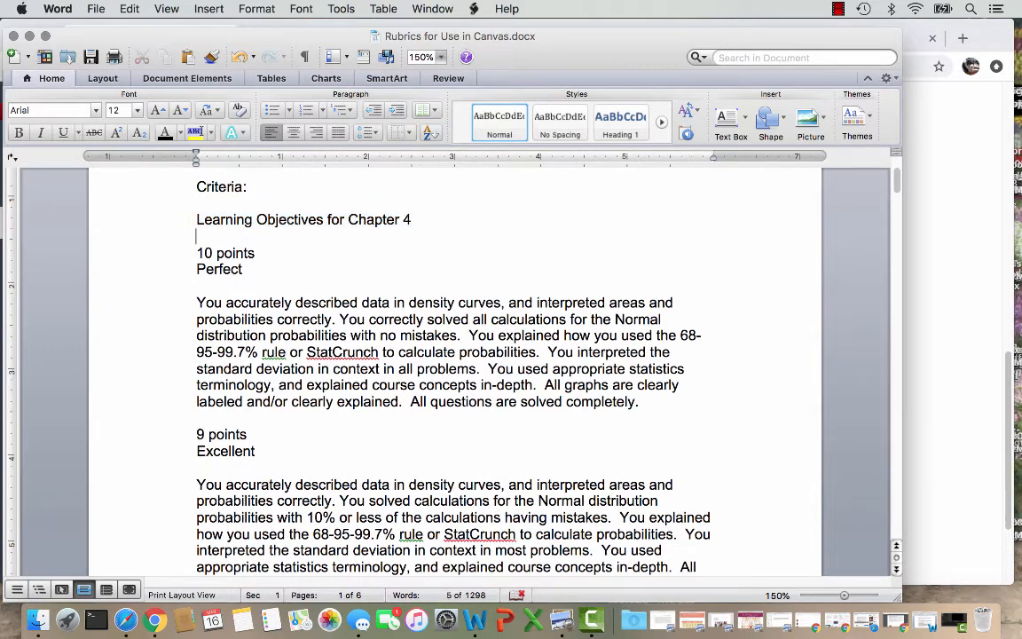
key("super+Tab")
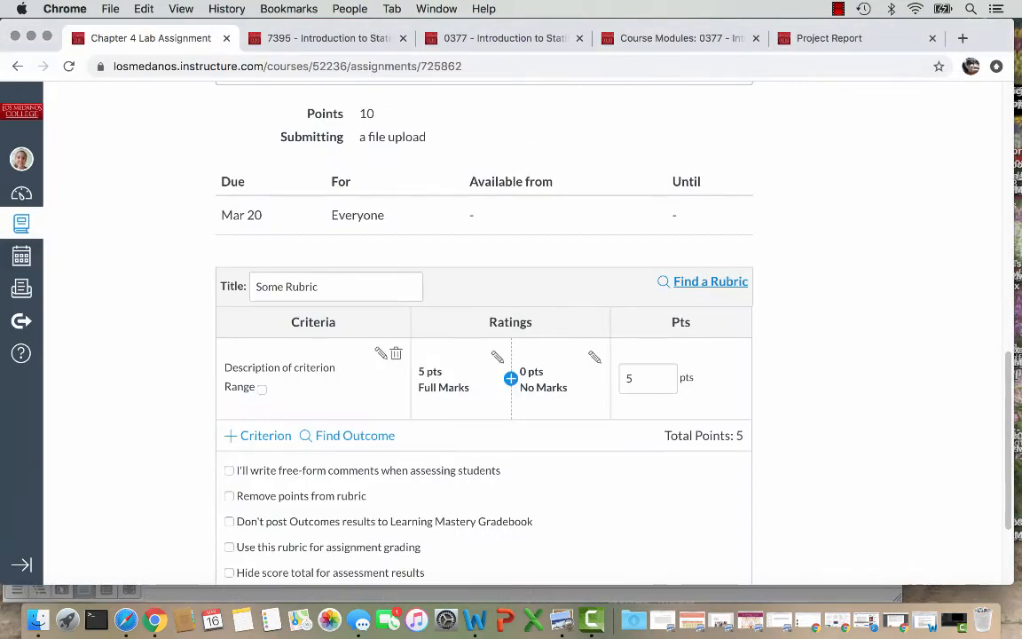
left_click(264, 436)
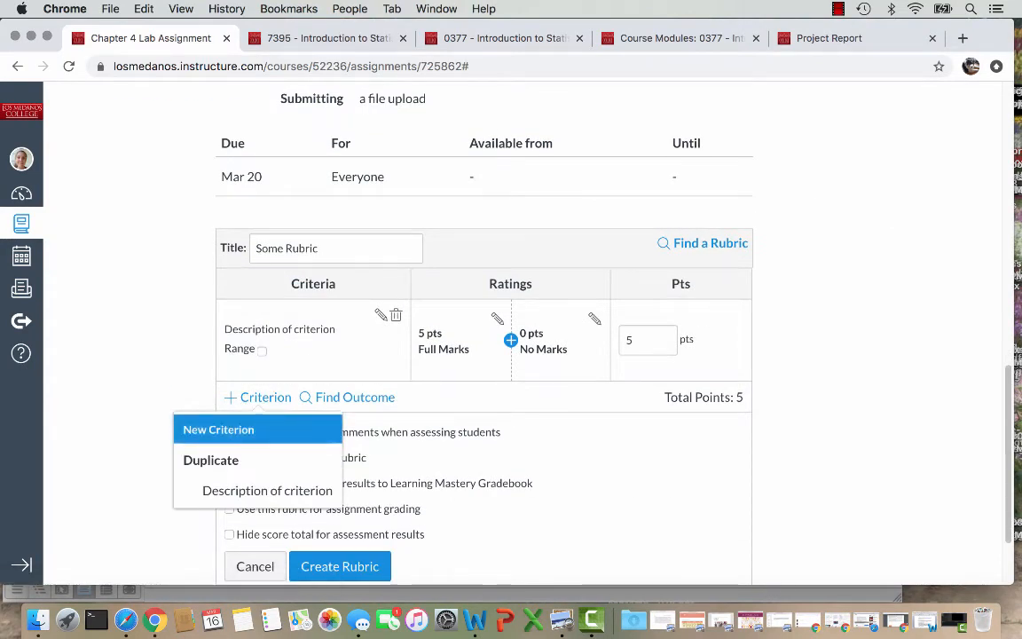
left_click(258, 430)
left_click(519, 473)
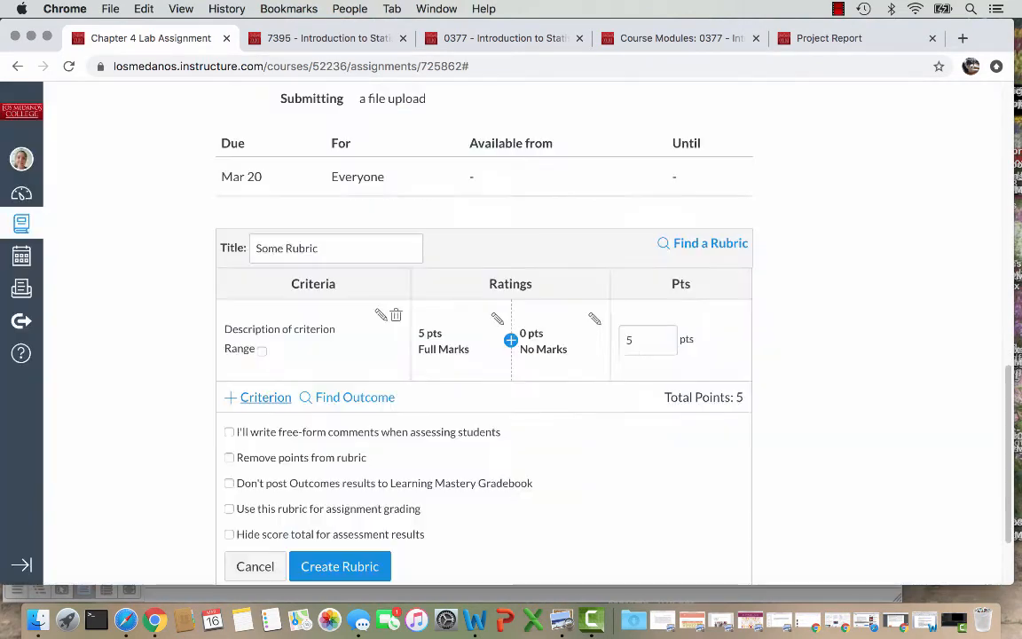
Replace the existing criterion's description with the copied text "Learning Objectives for Chapter 4" and save the criterion.
left_click(380, 314)
triple_click(378, 310)
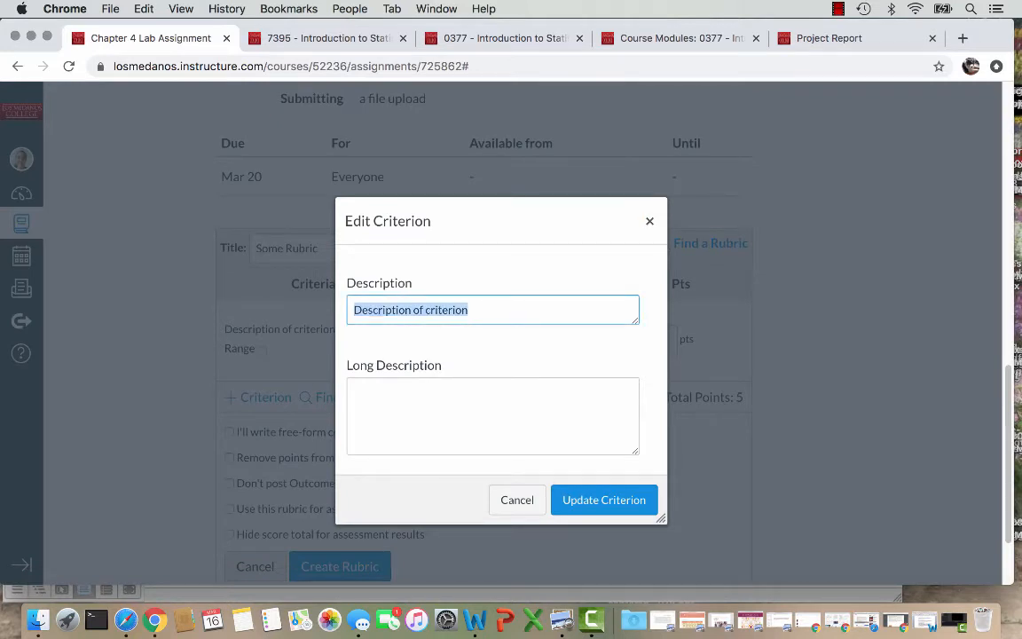
key("super+v")
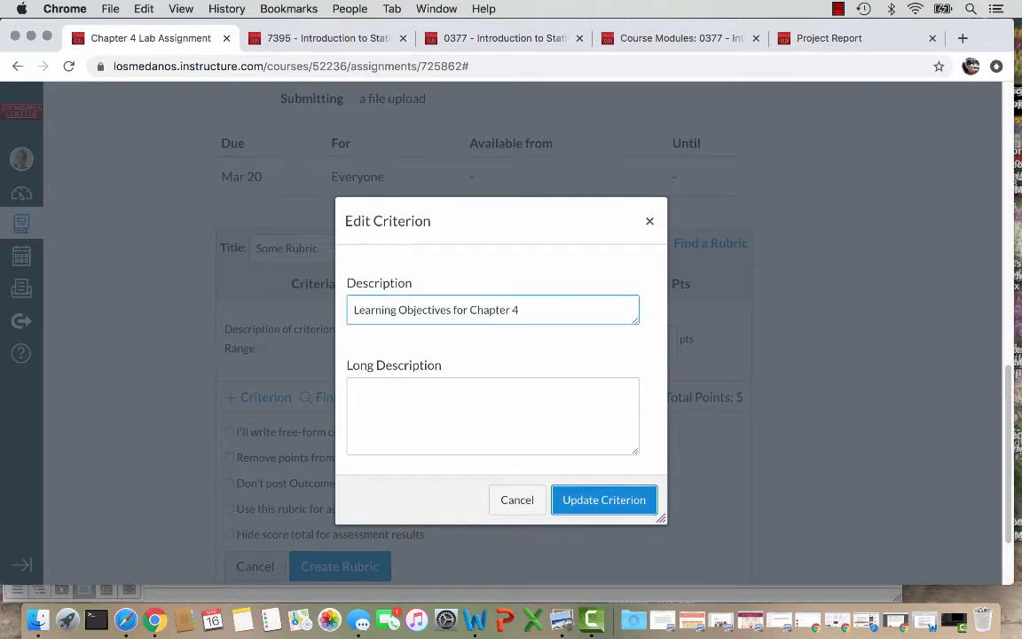
key("Return")
Title the rubric "Lab Assignment Rubric" and set the Learning Objectives for Chapter 4 criterion to 10 points.
double_click(270, 249)
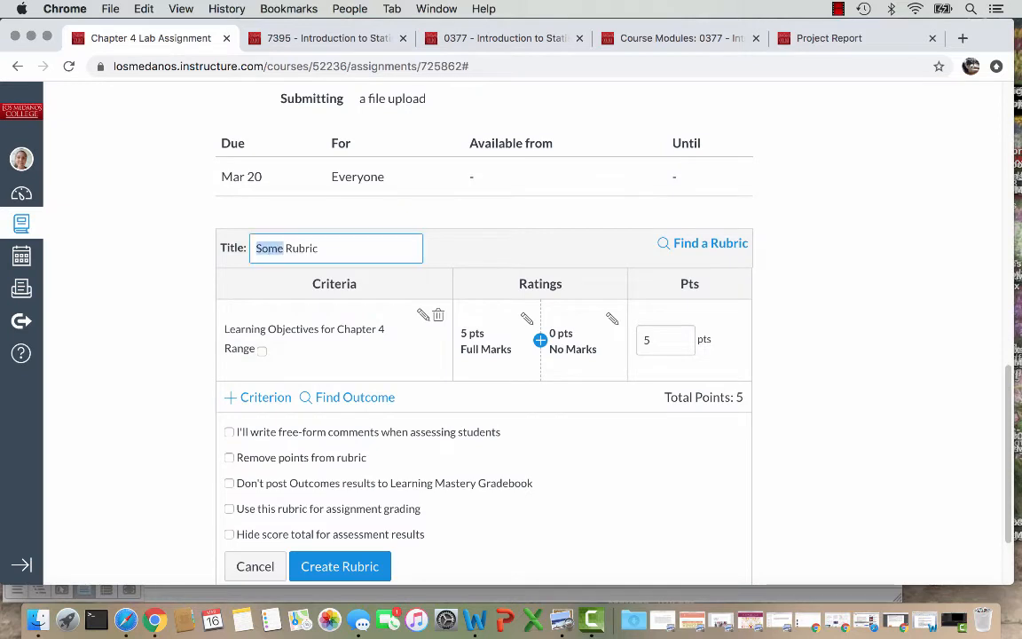
type("Lab Assignment")
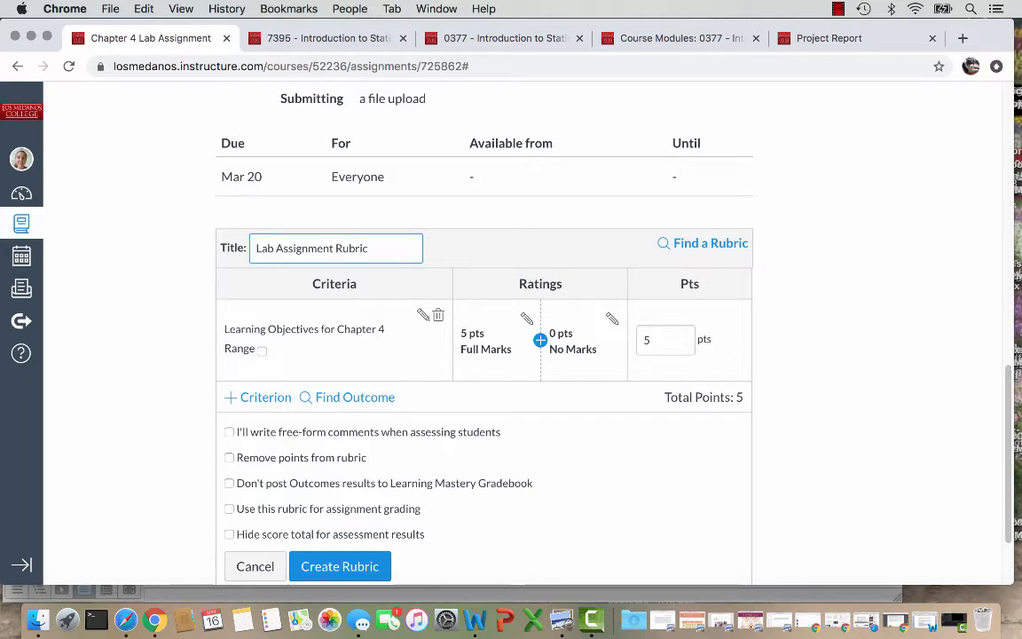
double_click(647, 340)
type("10")
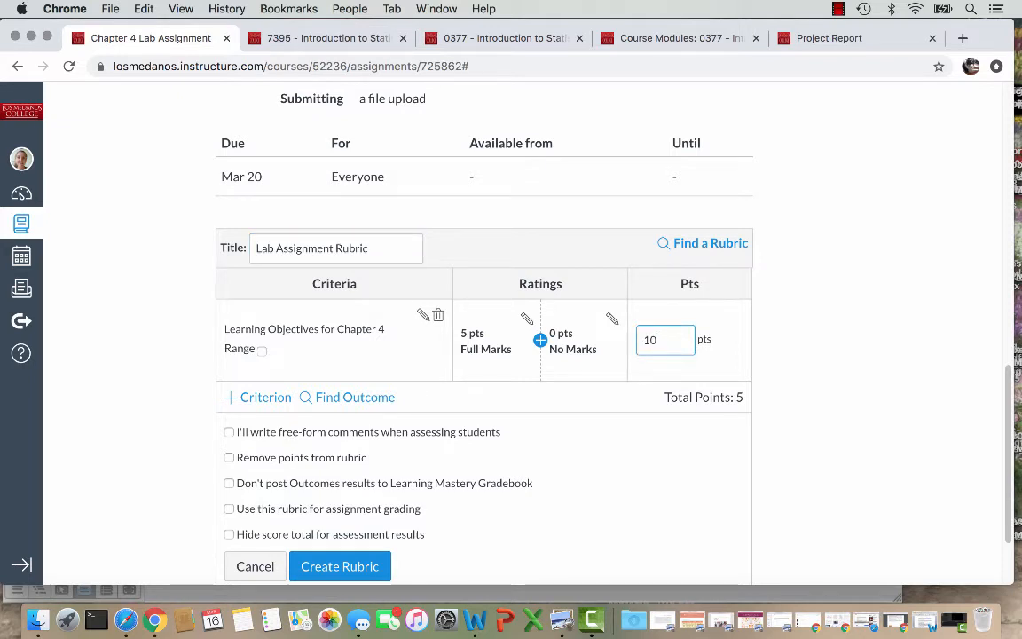
key("Tab")
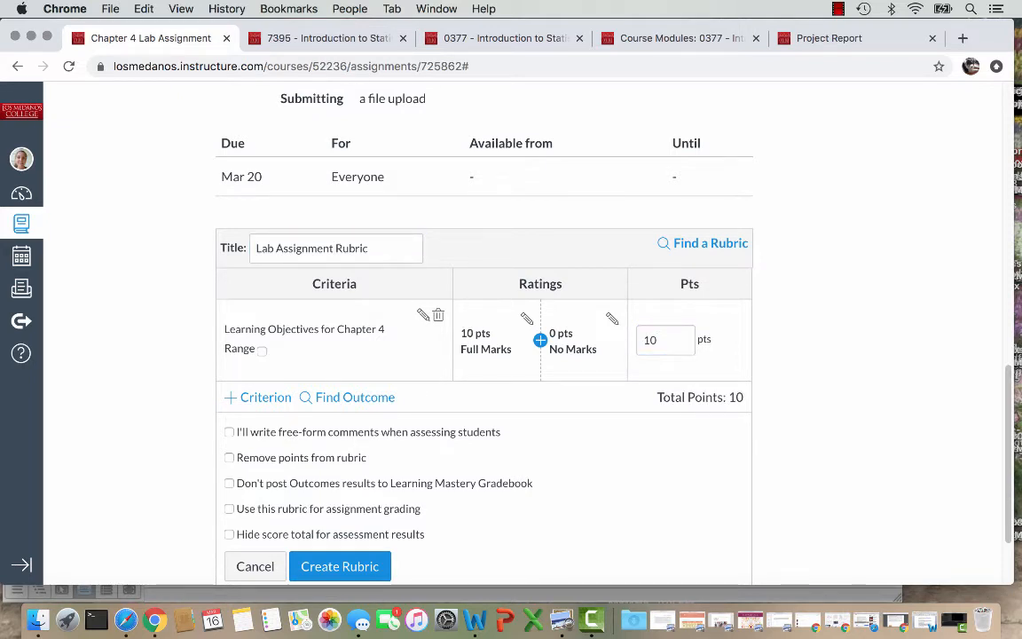
Copy the description paragraph of the 10-point Perfect rating from the Word document and return to Canvas in Chrome.
left_click(474, 619)
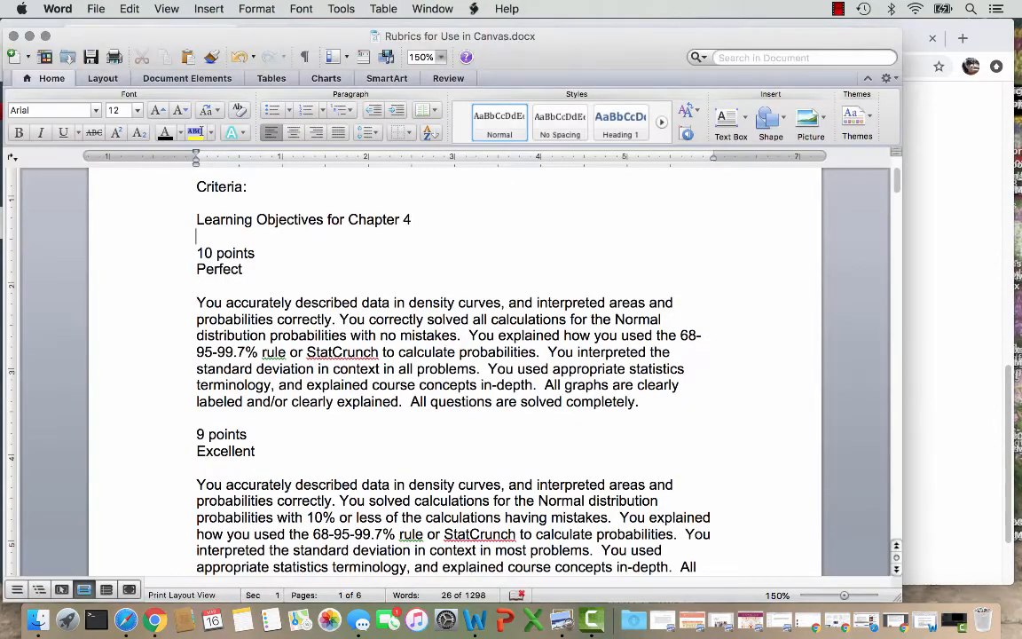
left_click_drag(642, 401, 171, 306)
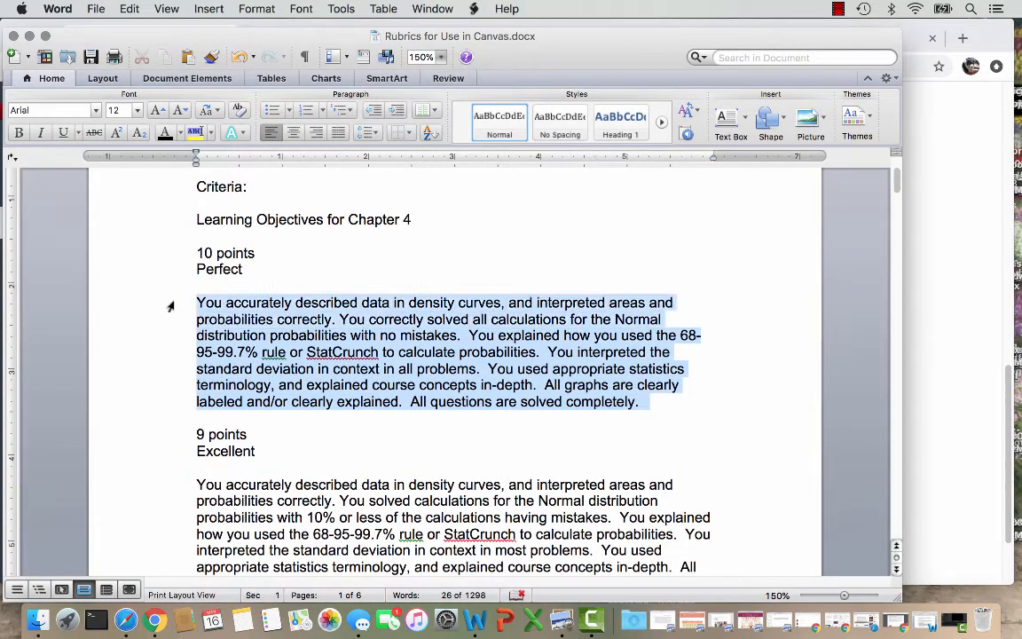
key("super+c")
key("super+Tab")
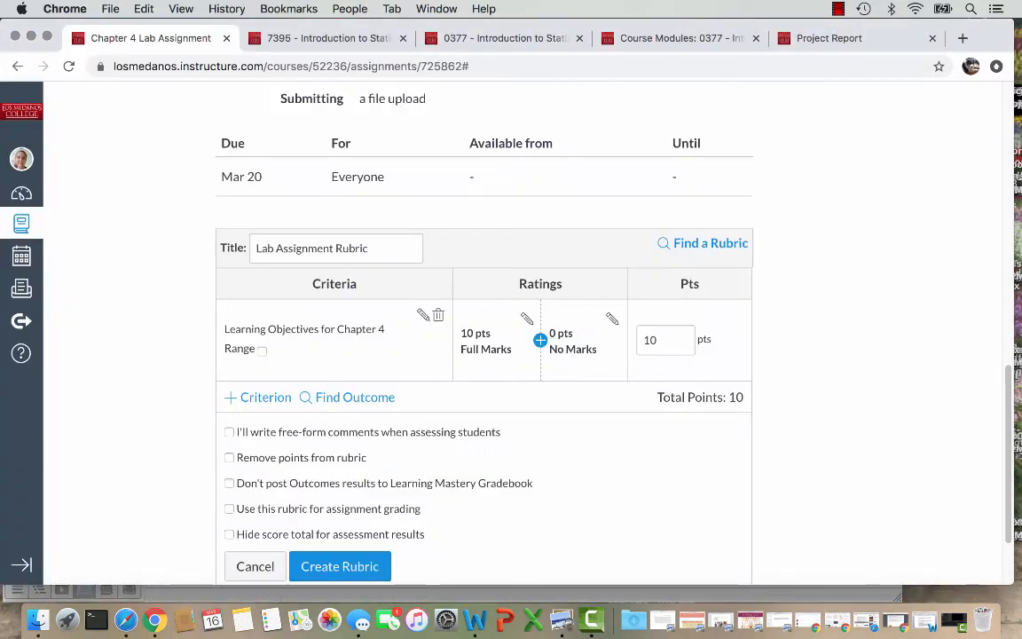
Retitle the 10-point rating "Perfect!", paste the copied paragraph as its rating description, and save the rating.
left_click(526, 319)
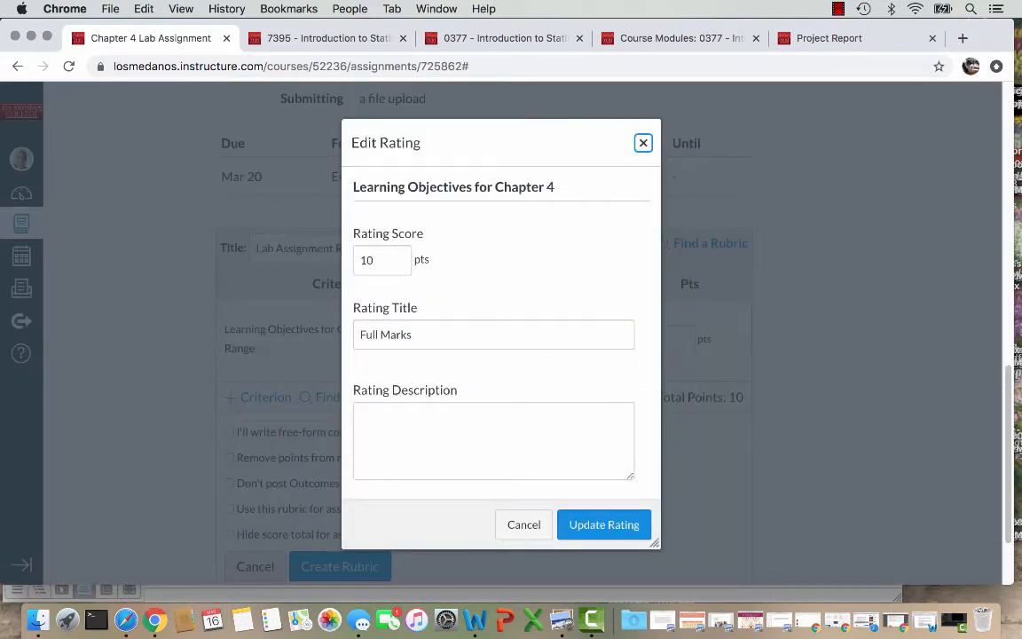
left_click_drag(413, 335, 357, 335)
type("Perfect!")
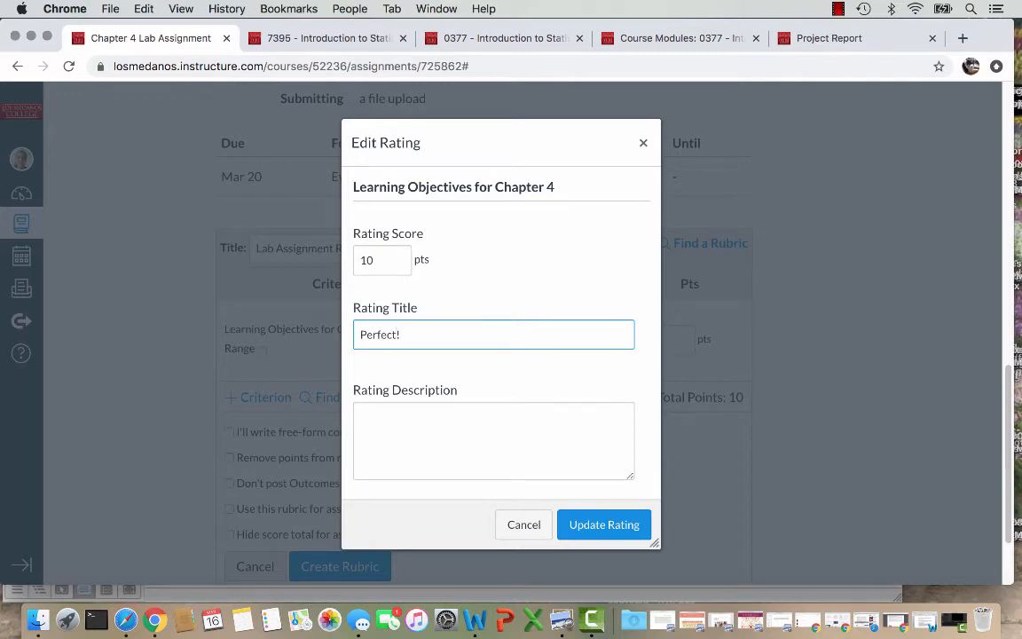
key("Tab")
key("super+v")
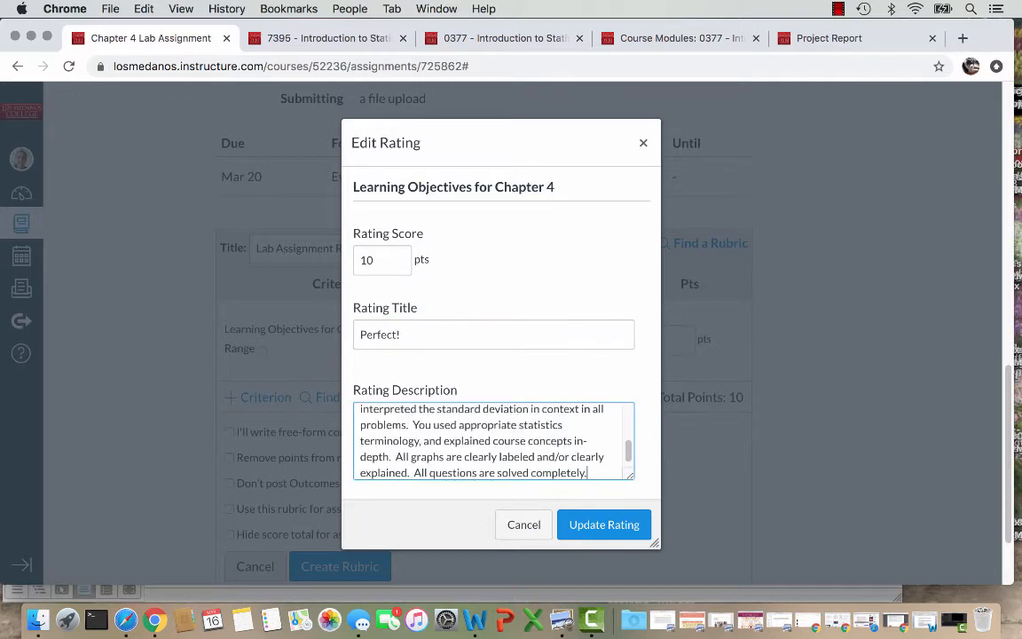
left_click(604, 524)
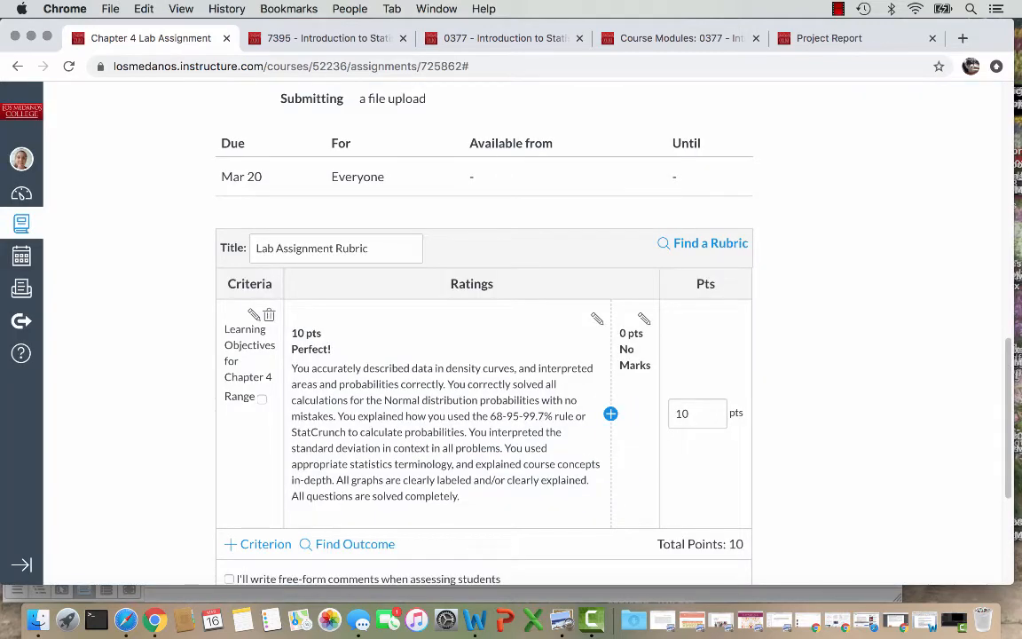
Add a 9-point rating titled "Excellent" between the Perfect! and No Marks ratings of the Learning Objectives for Chapter 4 criterion.
left_click(610, 414)
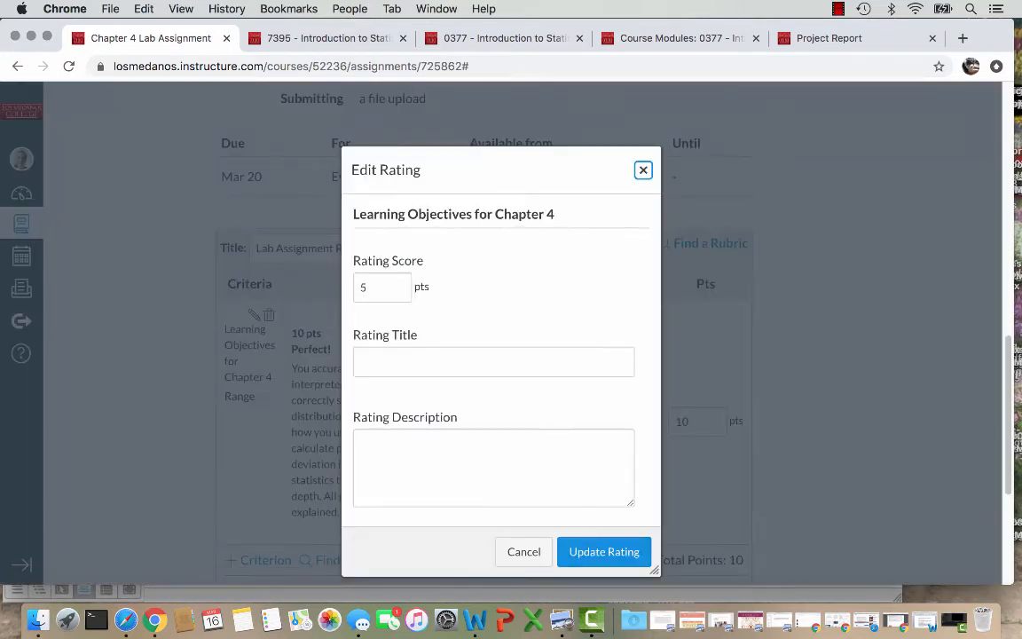
key("Tab")
type("9")
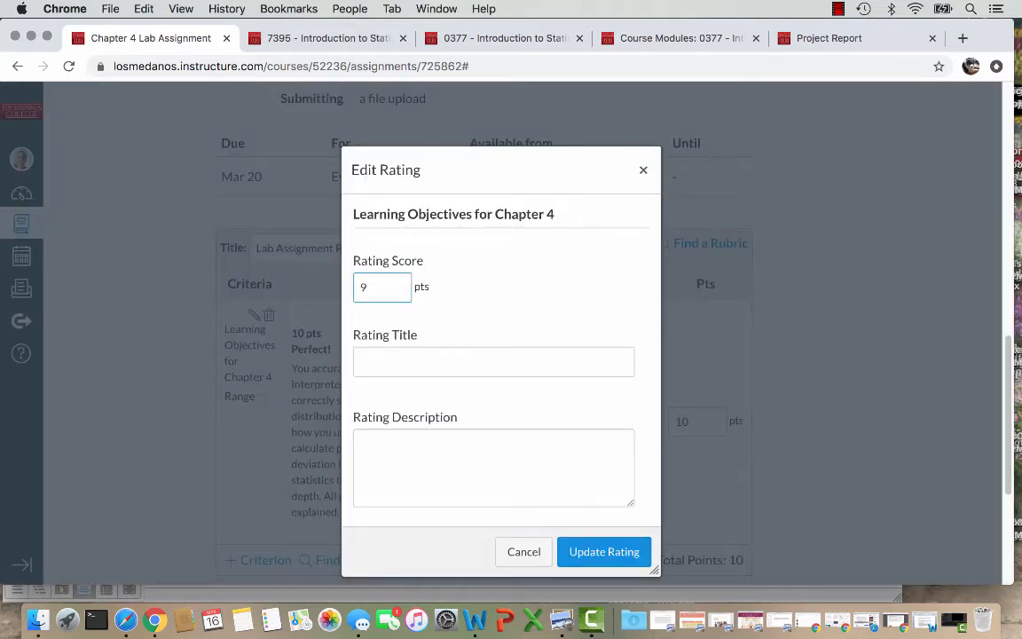
key("Tab")
type("Excelle")
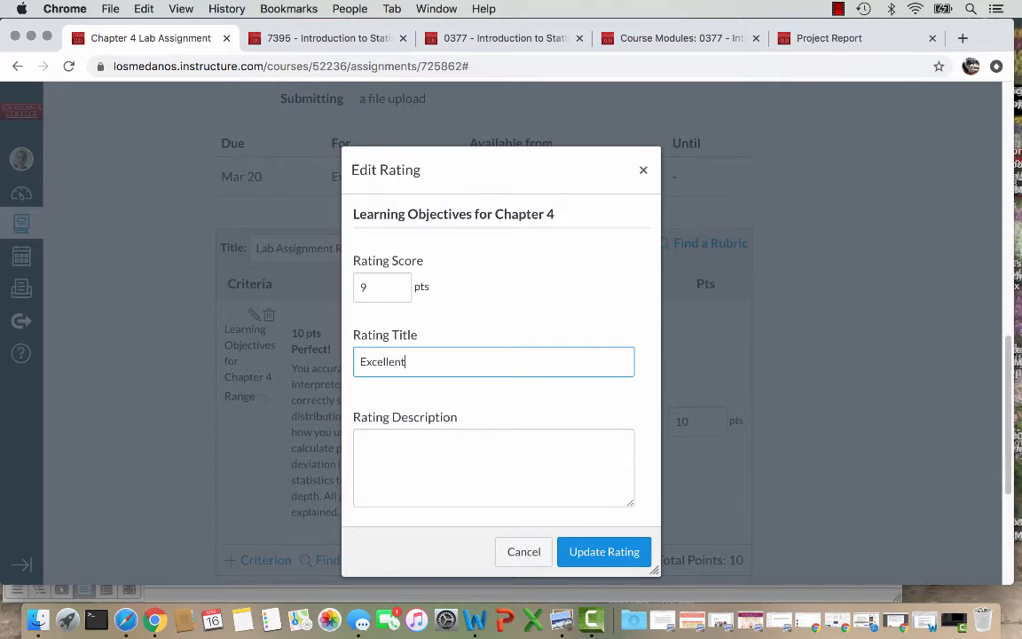
Copy the 9-point Excellent description paragraph from the Word document, paste it as the rating description in Canvas, and save the rating.
key("super+Tab")
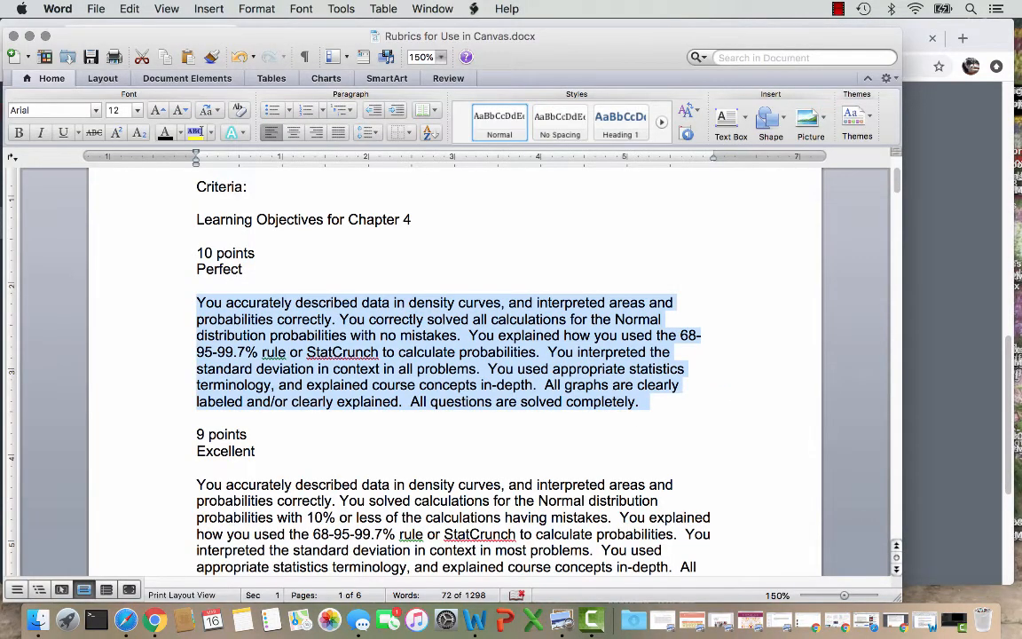
scroll(497, 372, "down", 5)
left_click_drag(270, 440, 197, 326)
key("super+c")
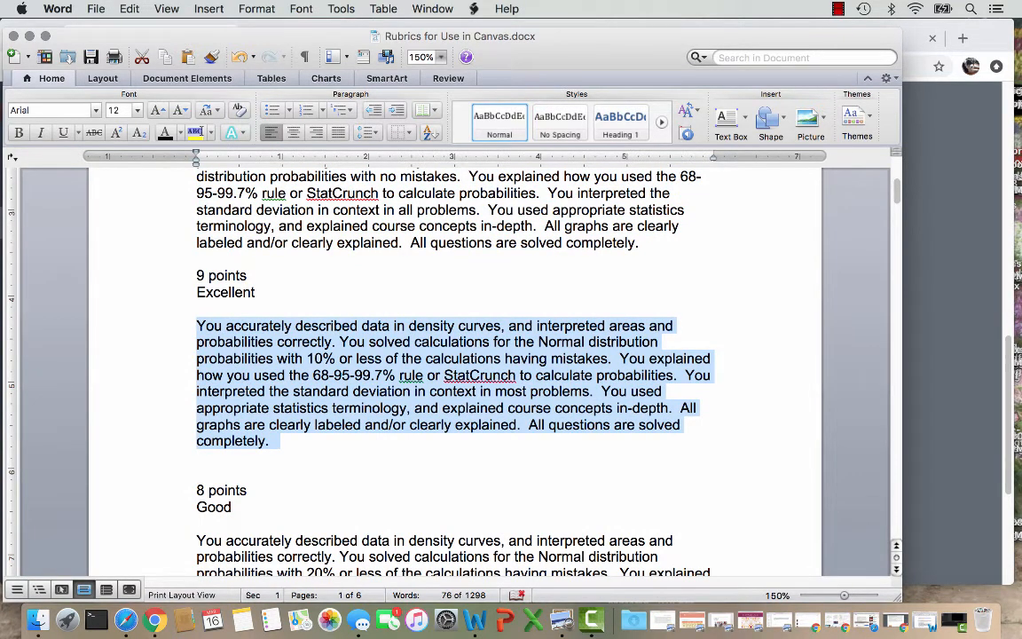
key("super+Tab")
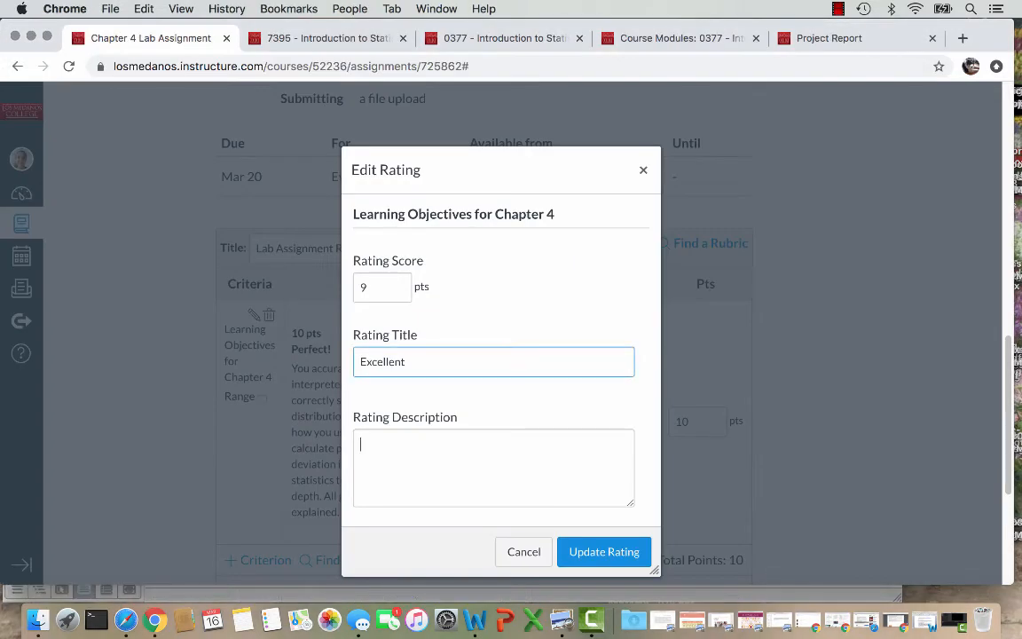
key("super+v")
left_click(604, 552)
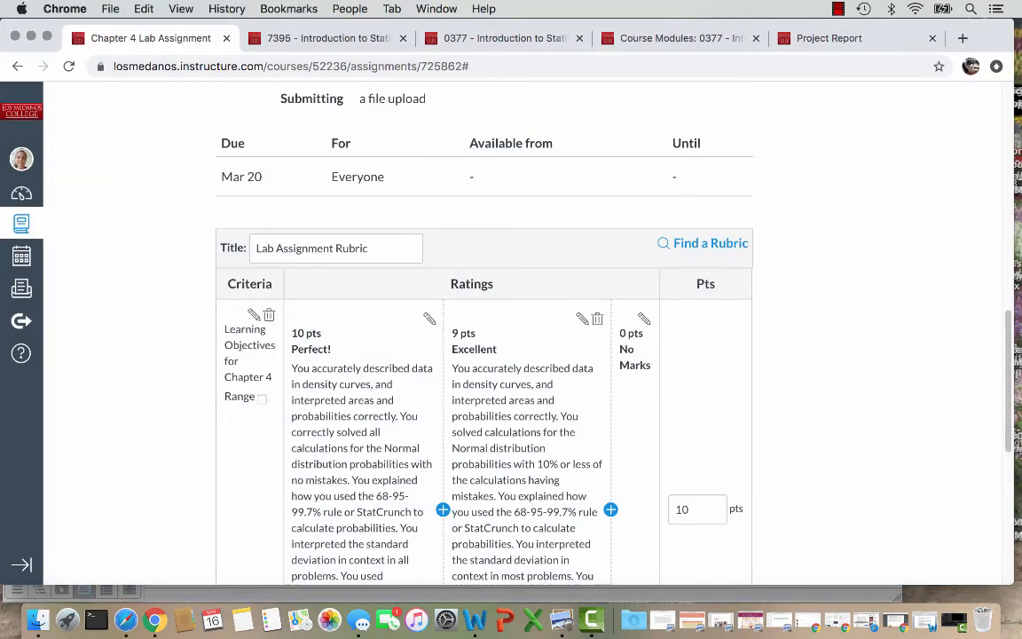
Create the Lab Assignment Rubric for the Chapter 4 Lab Assignment, leaving all of its optional settings off.
scroll(550, 337, "down", 3)
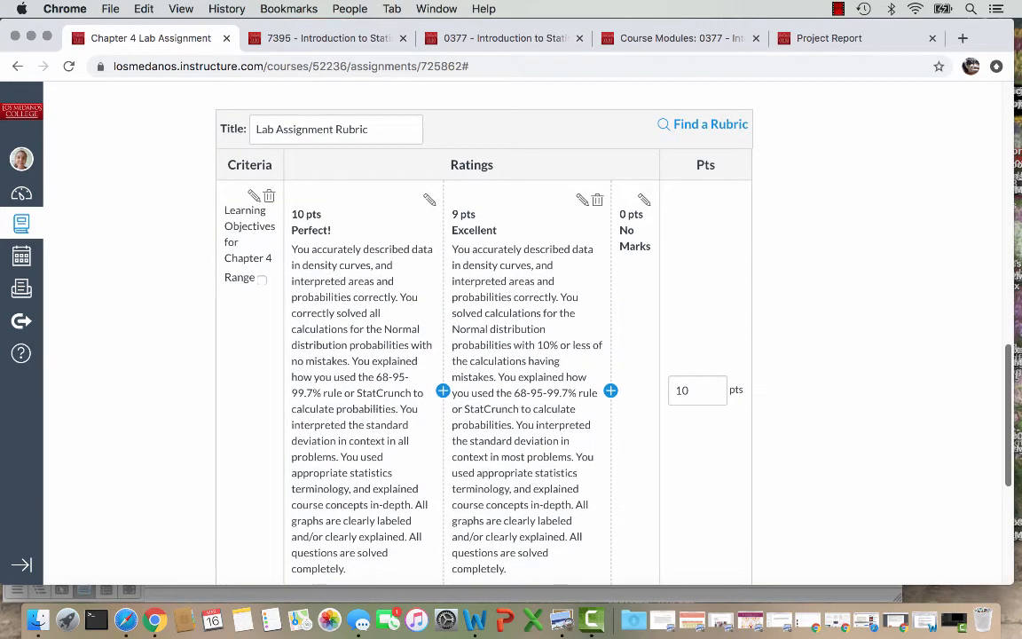
scroll(550, 337, "down", 8)
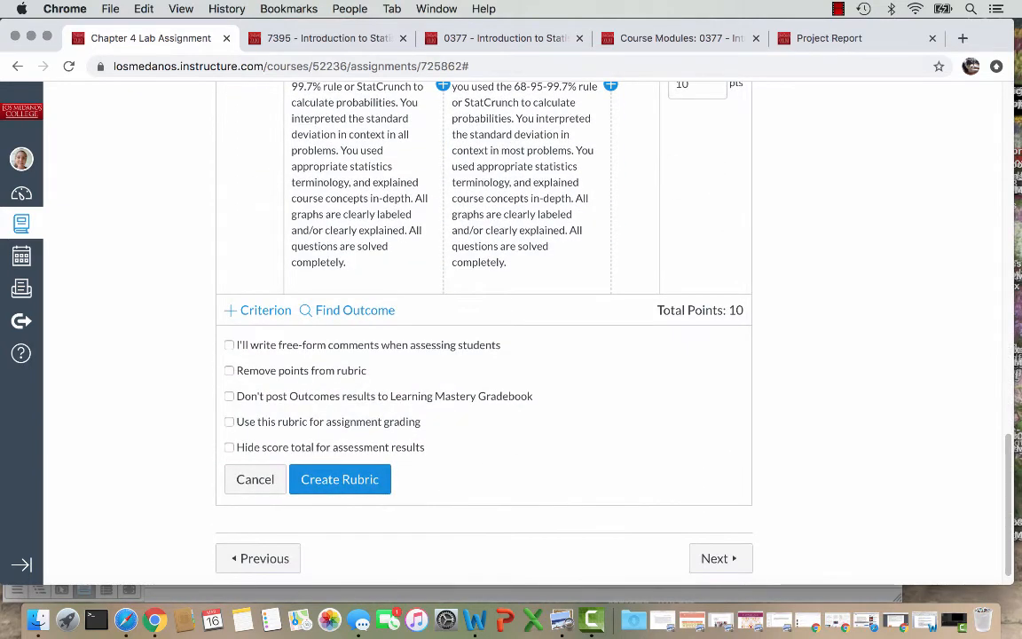
left_click(339, 479)
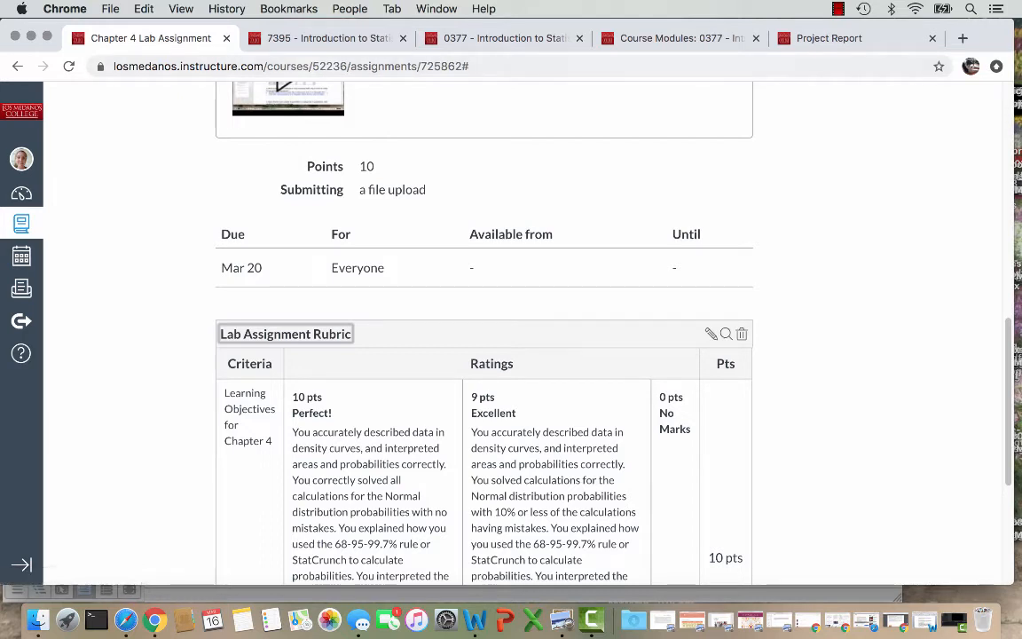
Review the criteria and ratings of the Final Project Rubric on the MATH-110-0377 Project Report assignment.
left_click(829, 38)
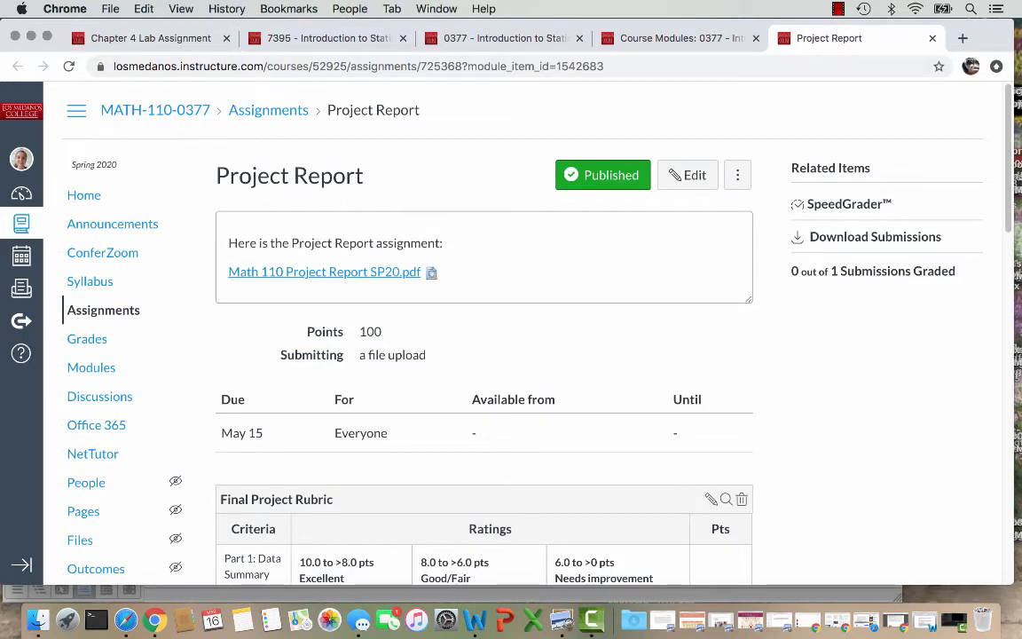
scroll(484, 355, "down", 5)
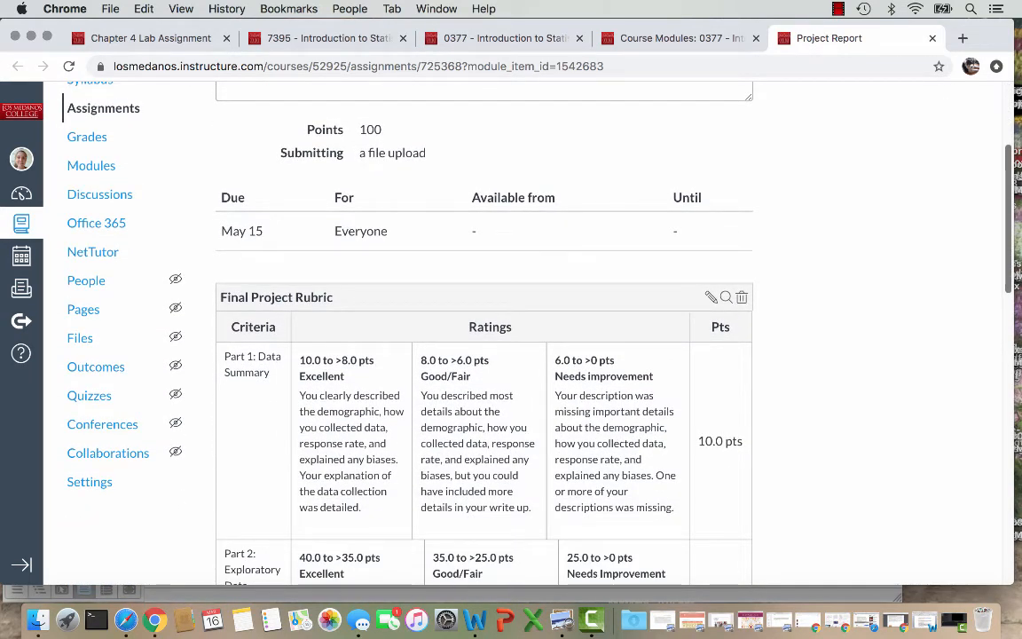
scroll(482, 333, "down", 2)
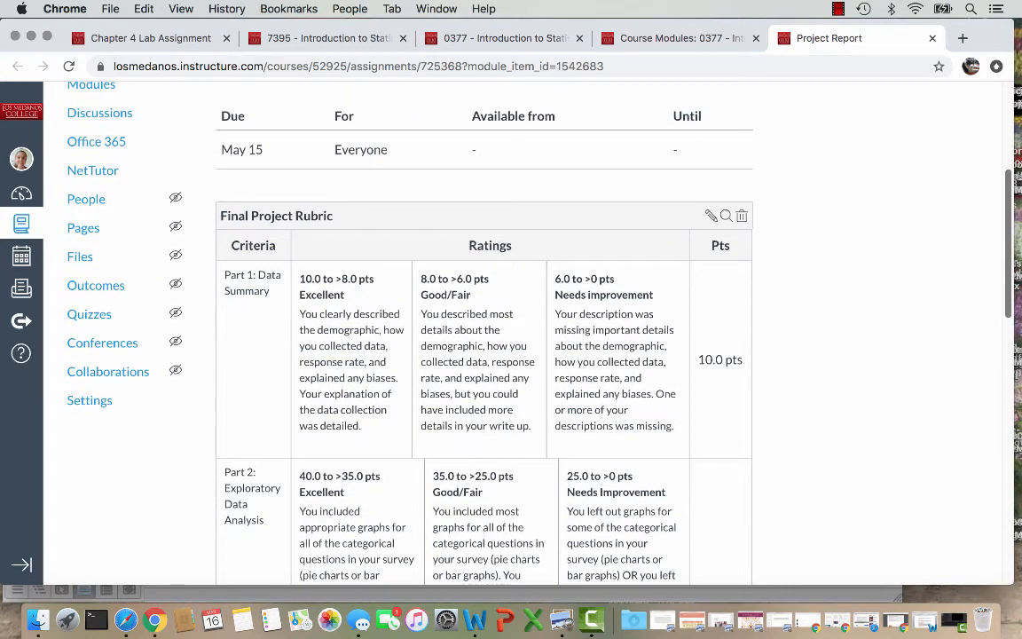
scroll(483, 333, "down", 12)
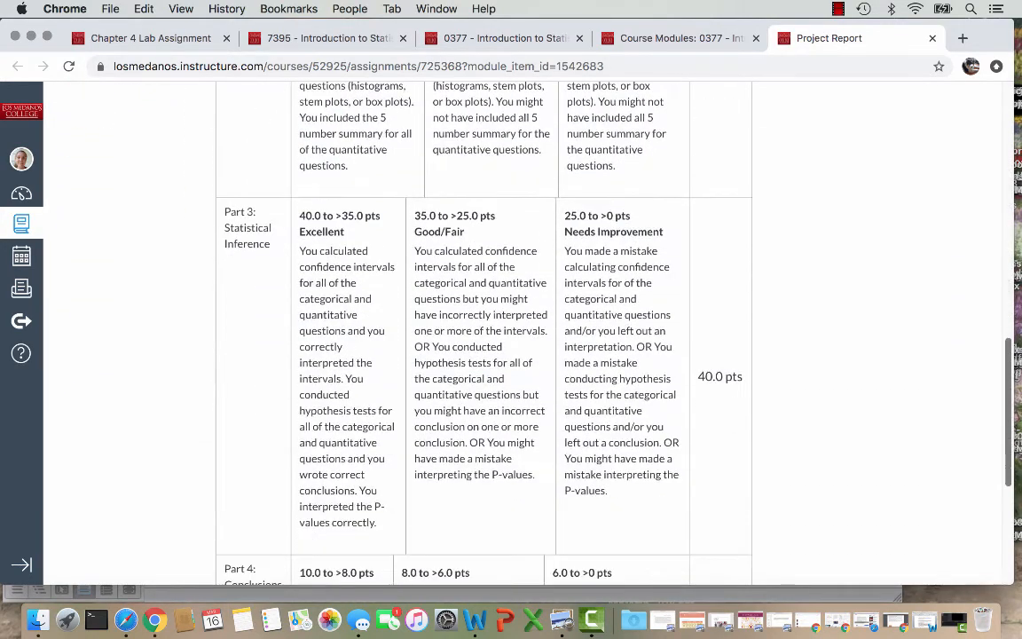
scroll(483, 333, "down", 6)
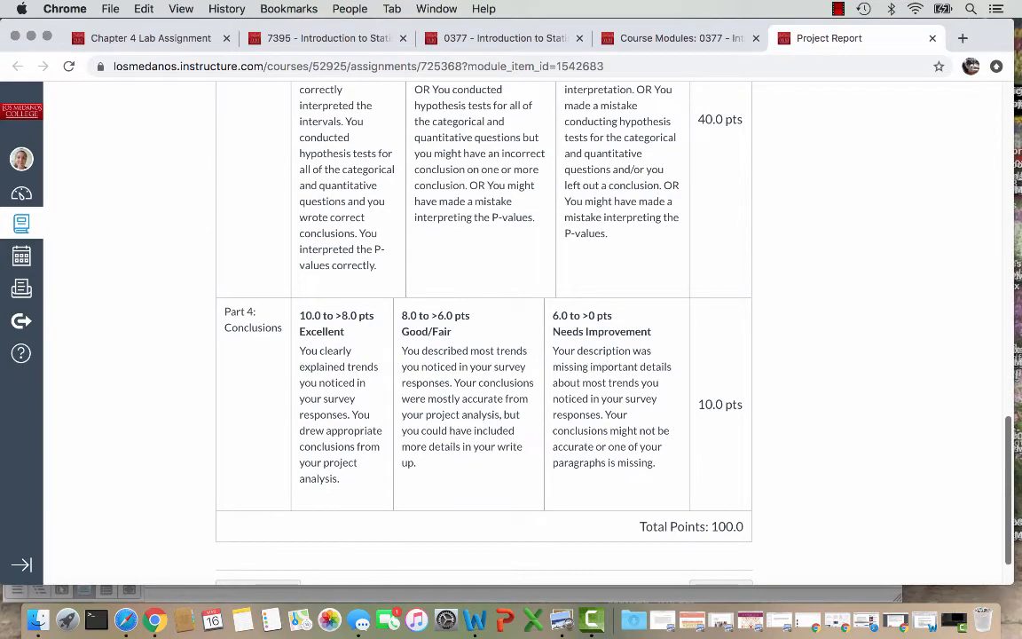
scroll(482, 332, "up", 10)
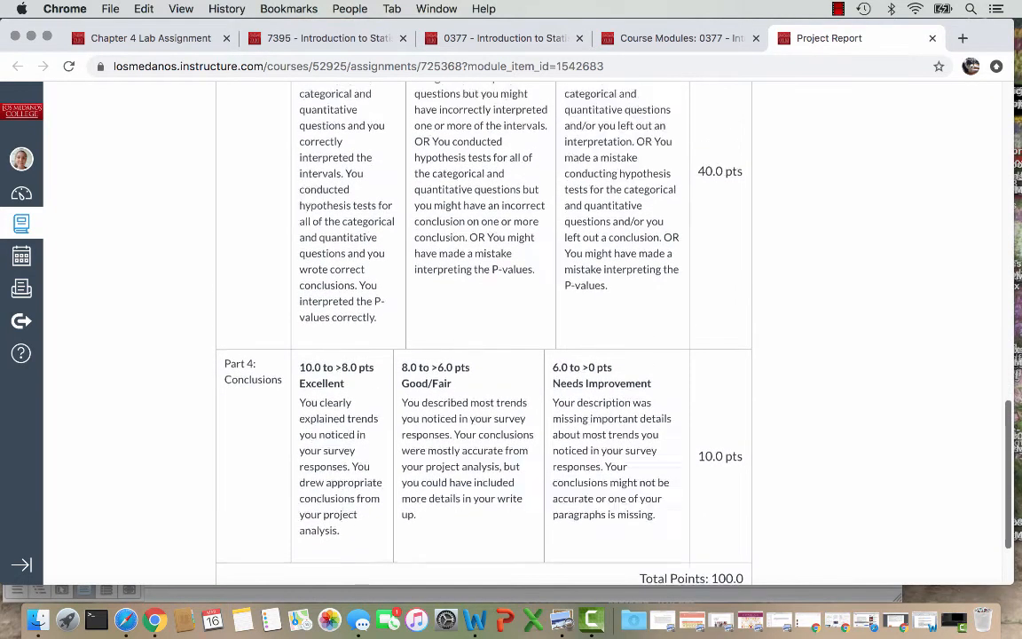
scroll(483, 333, "up", 5)
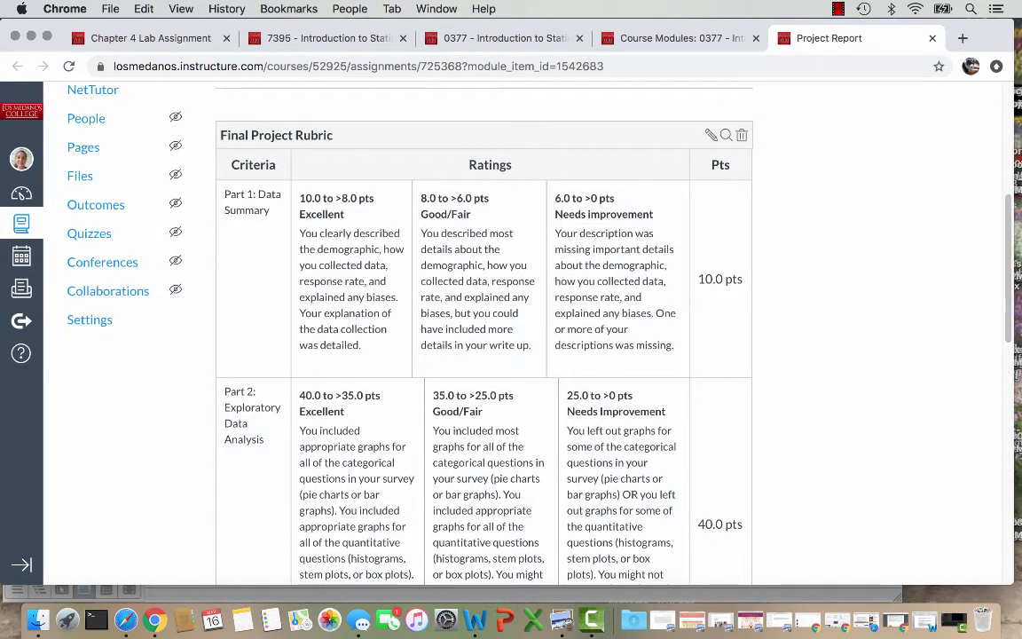
Open the Project Report assignment from the assignments list of the MATH-110-7395 course.
left_click(326, 38)
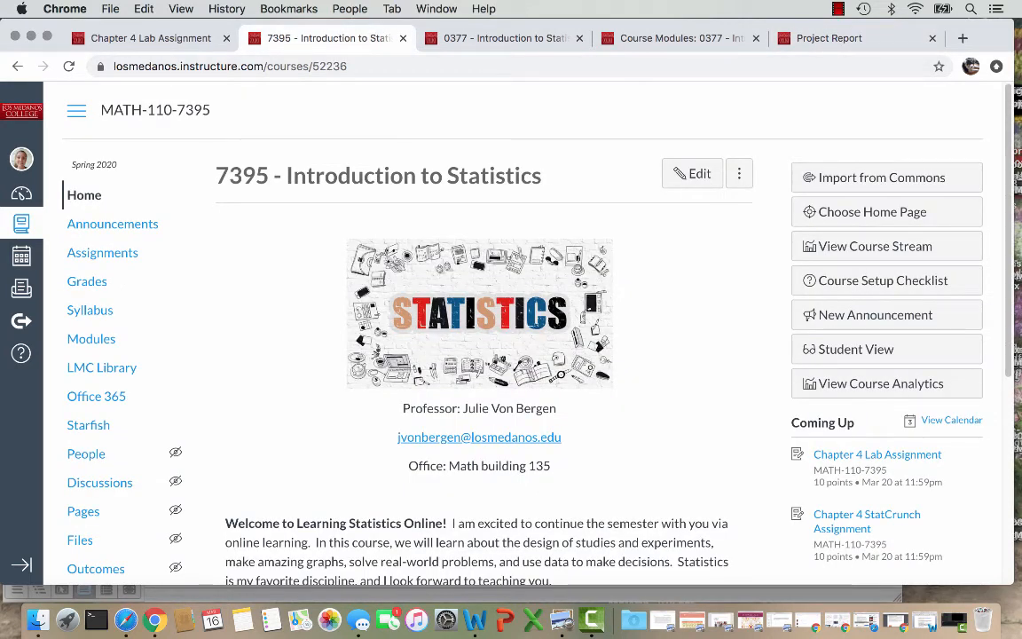
left_click(113, 225)
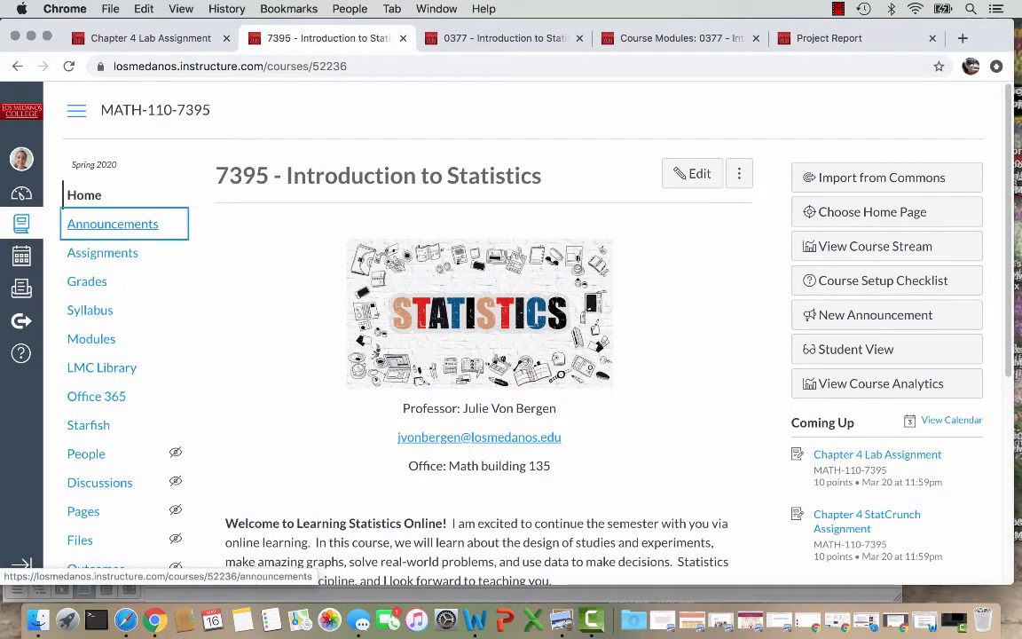
left_click(102, 253)
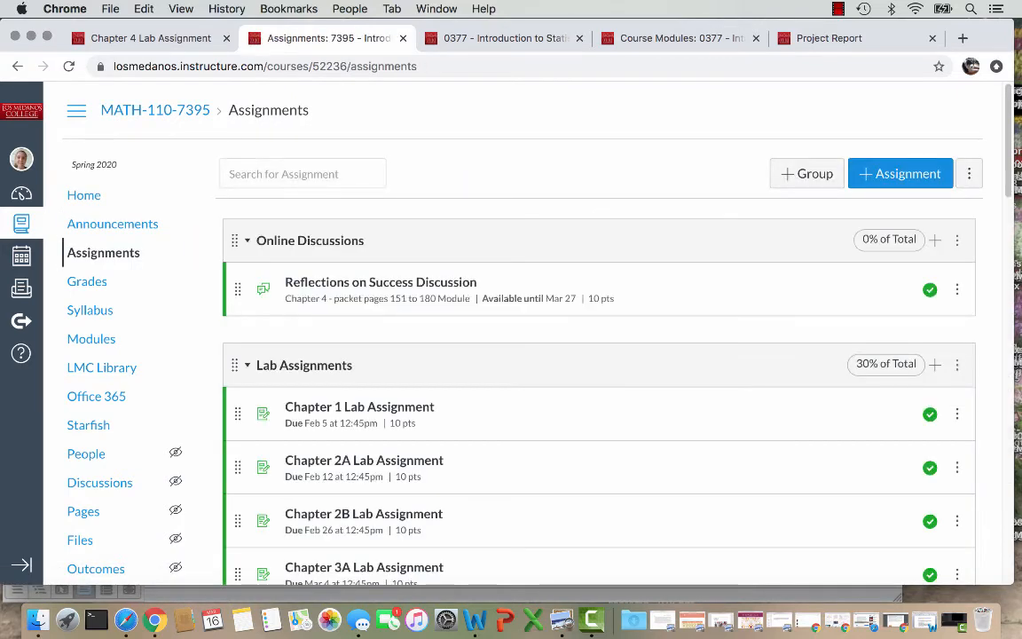
scroll(599, 355, "down", 3)
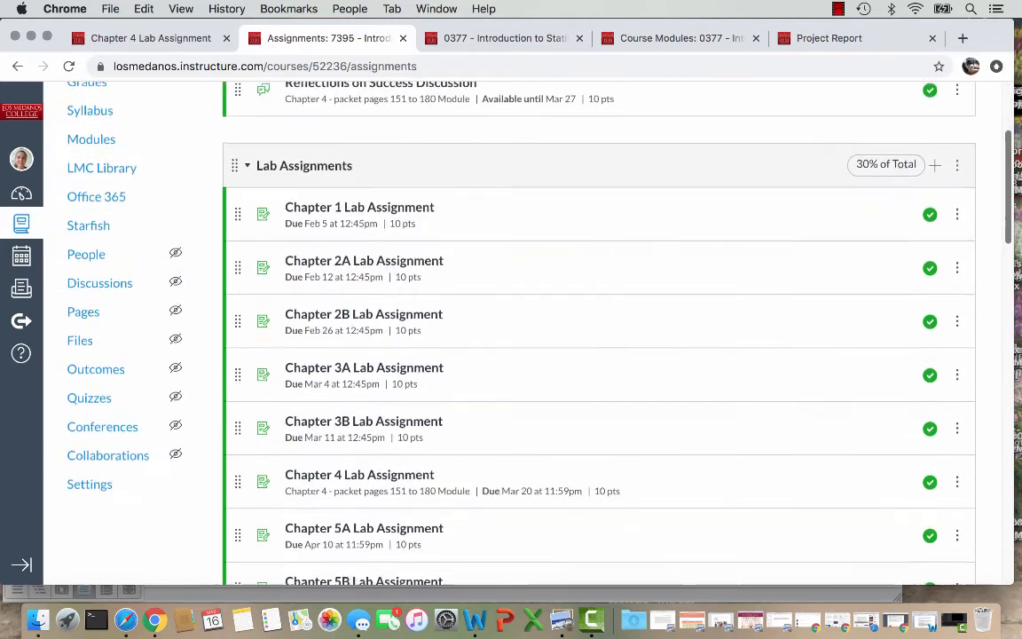
scroll(598, 355, "down", 10)
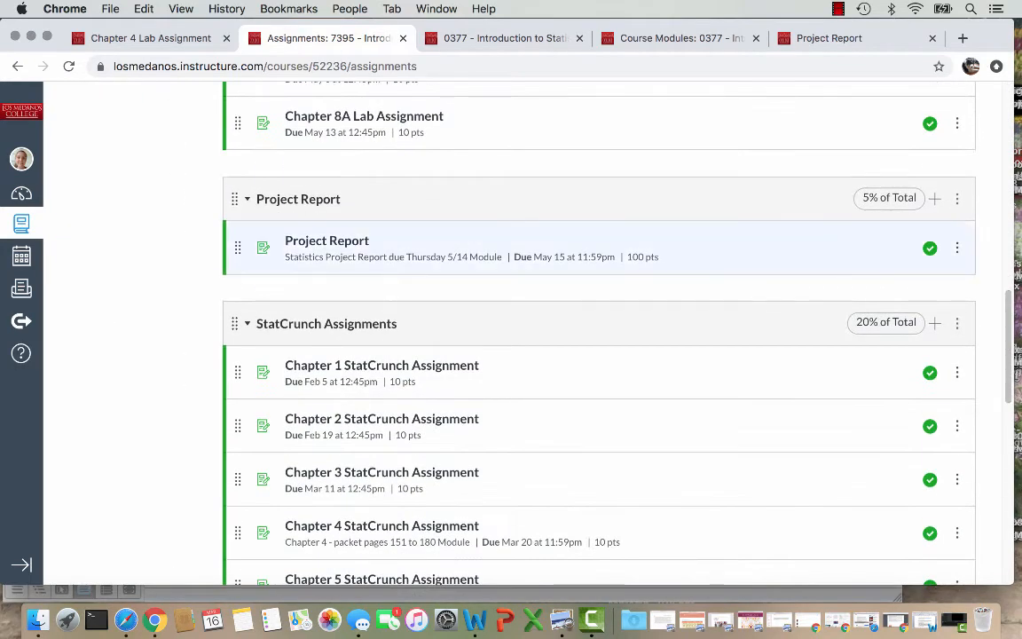
left_click(326, 240)
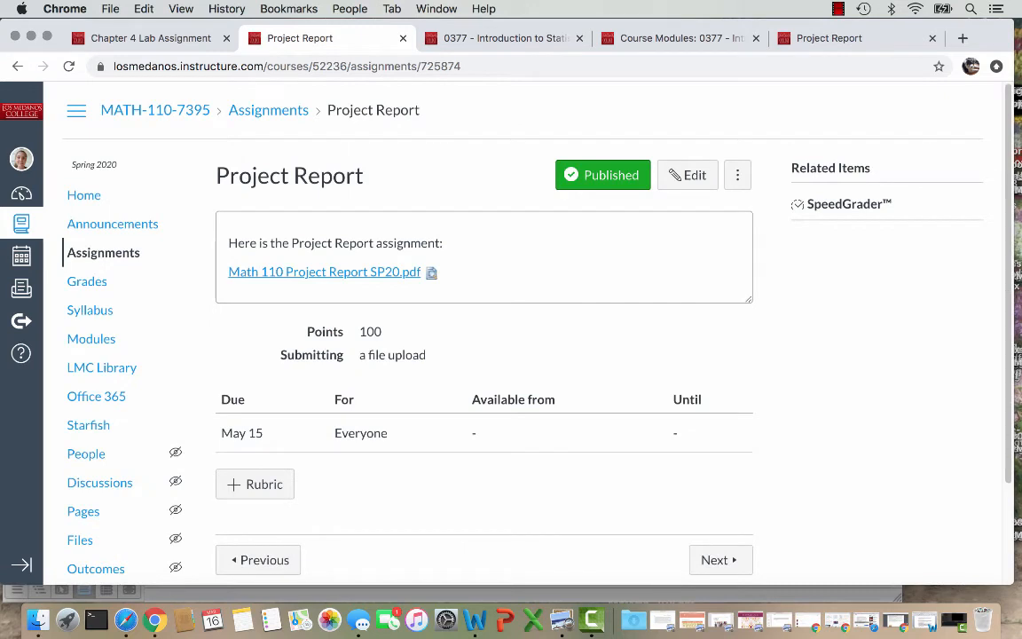
Start adding a rubric to the Project Report assignment and open the search for existing rubrics.
left_click(255, 484)
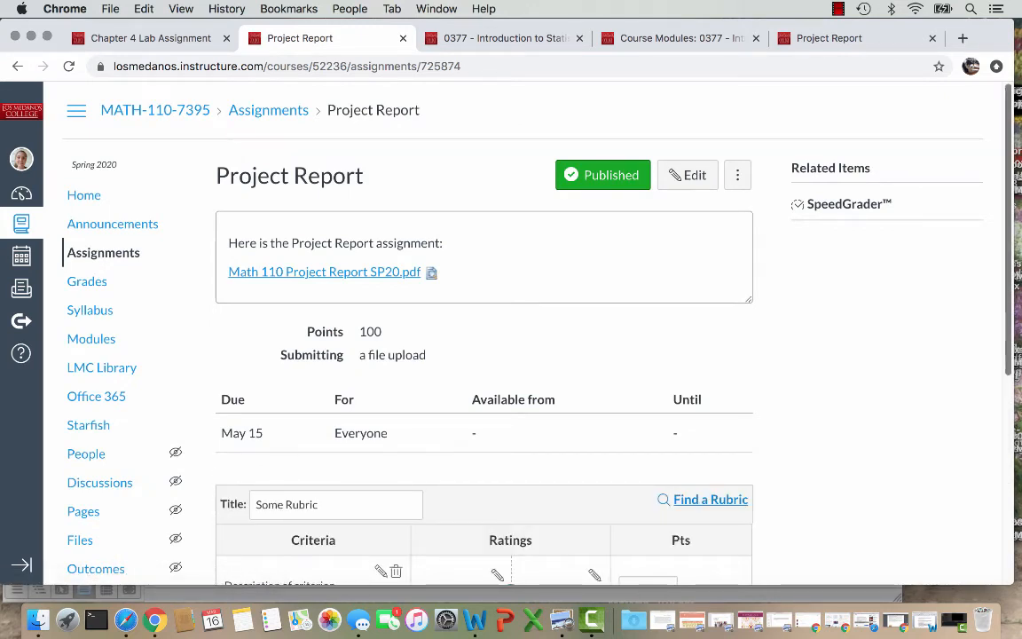
scroll(510, 384, "down", 5)
left_click(710, 294)
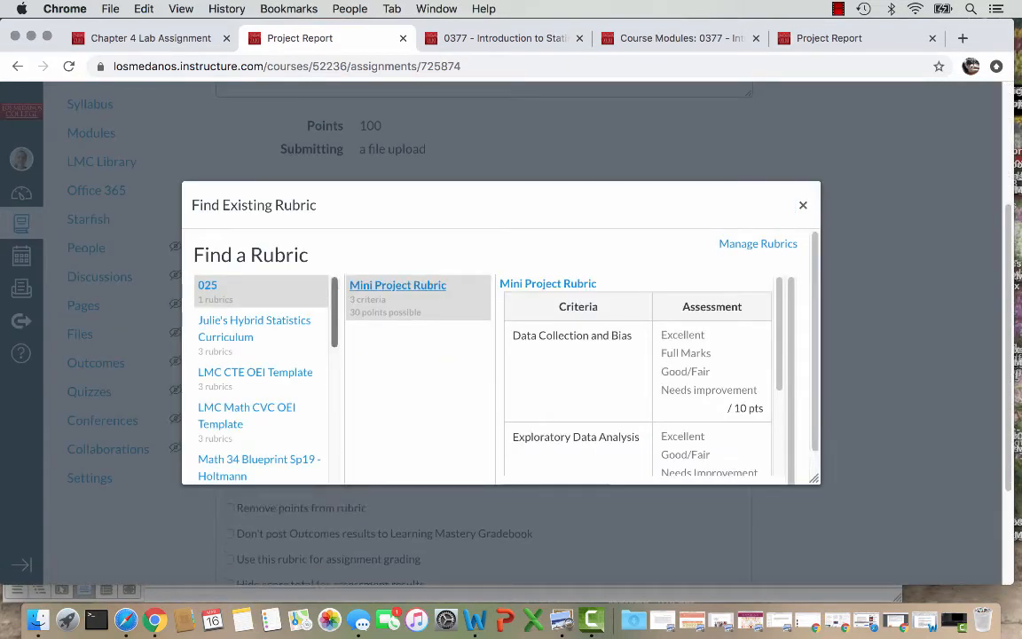
Find the MATH-110-0377 course among the existing rubric sources and select its Final Project Rubric.
scroll(261, 381, "down", 2)
scroll(262, 379, "down", 8)
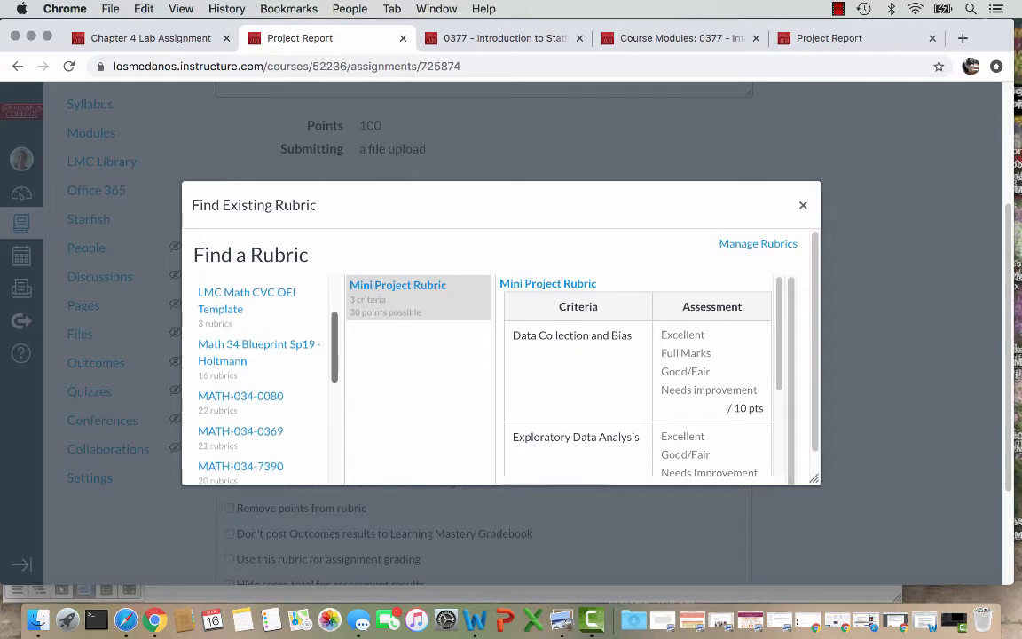
scroll(262, 380, "down", 4)
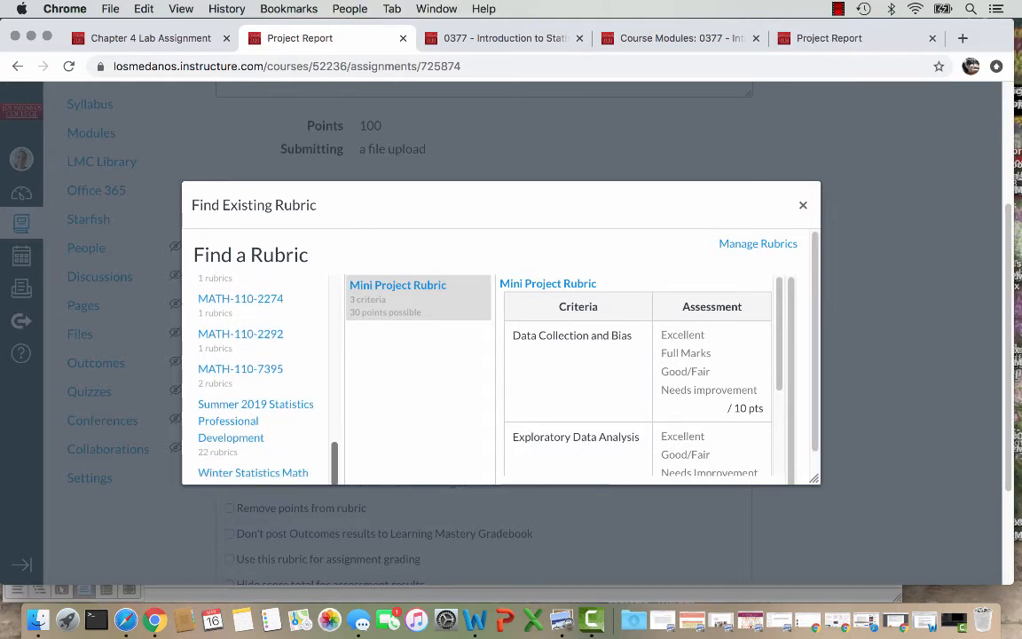
scroll(261, 379, "up", 15)
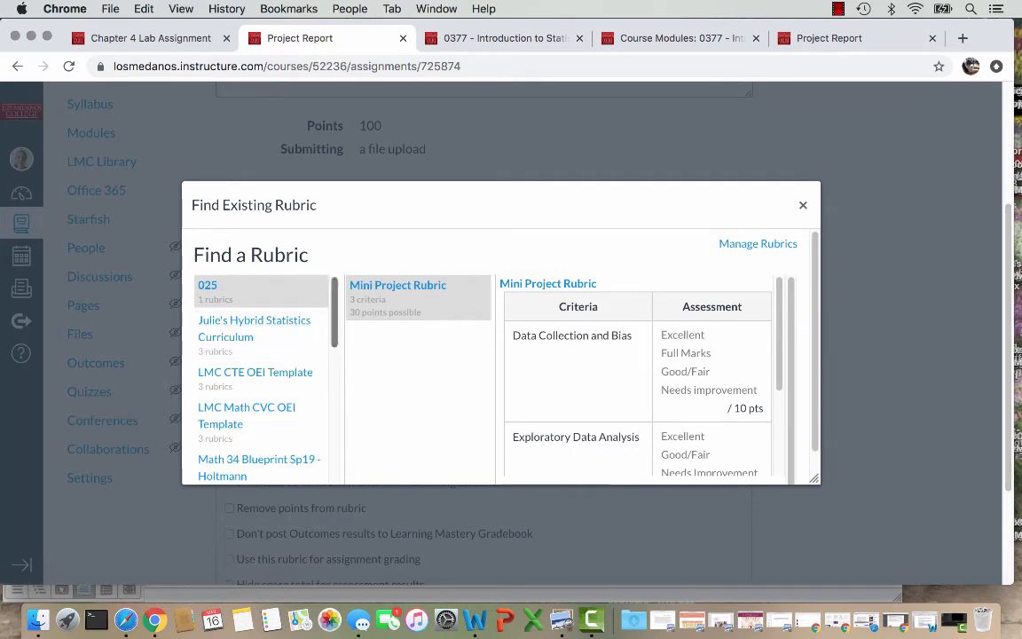
scroll(262, 381, "down", 10)
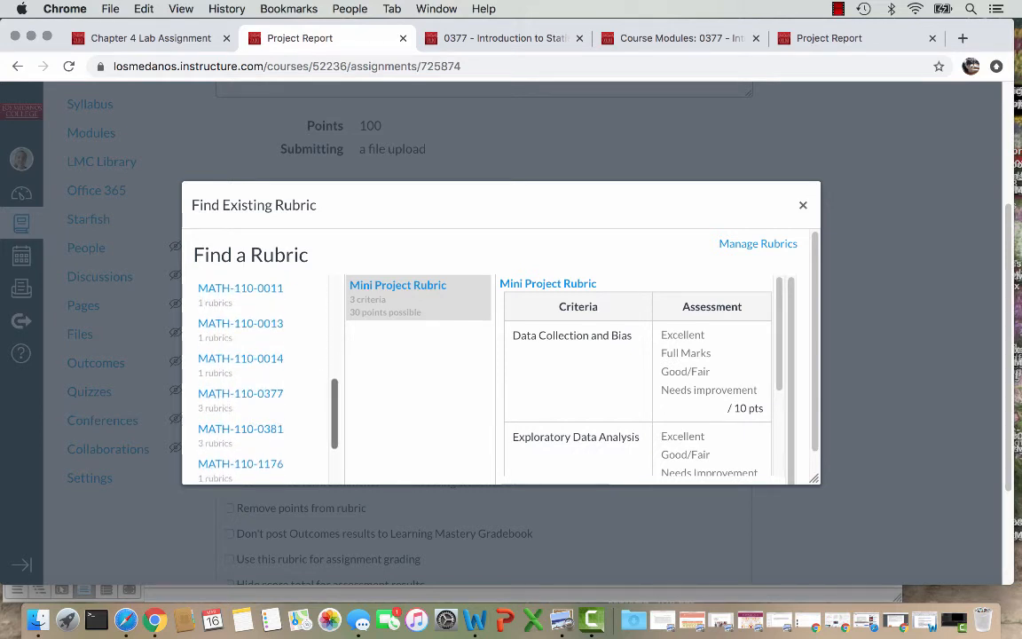
scroll(261, 381, "up", 3)
scroll(261, 381, "down", 5)
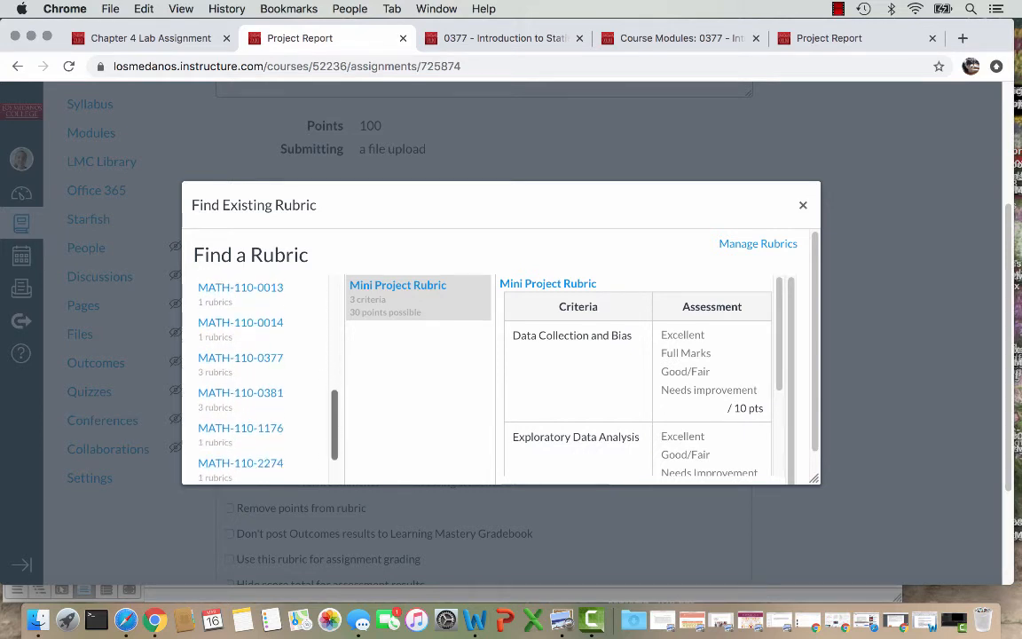
scroll(262, 381, "down", 5)
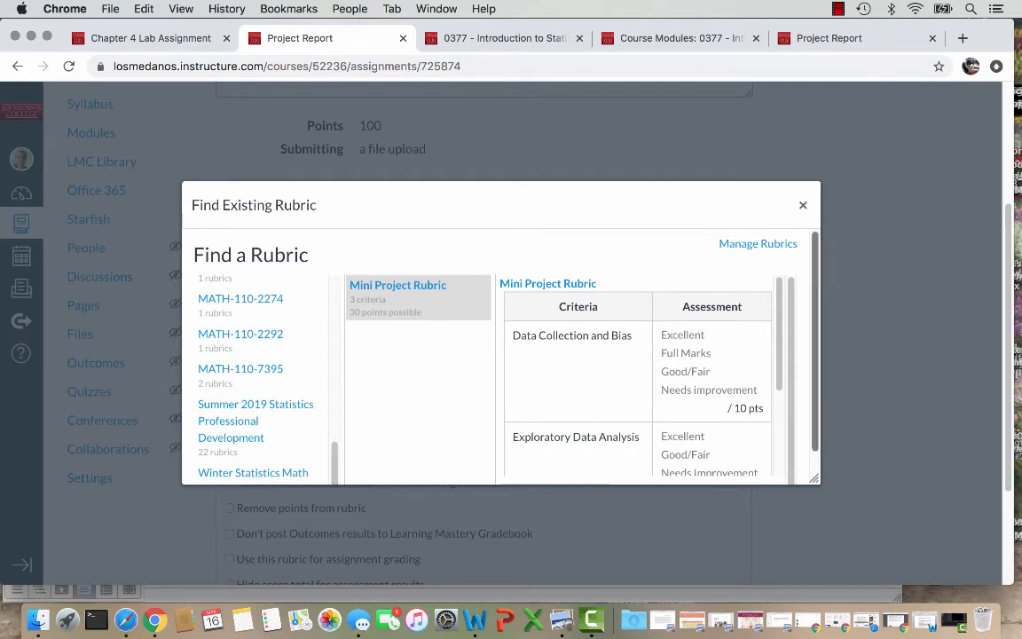
scroll(262, 381, "down", 1)
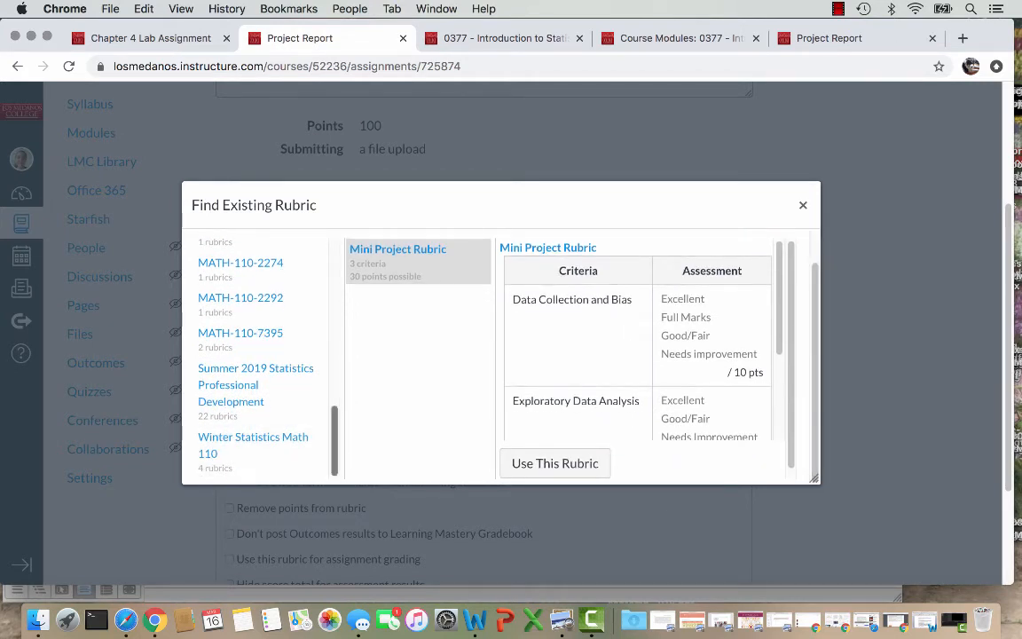
scroll(257, 355, "up", 3)
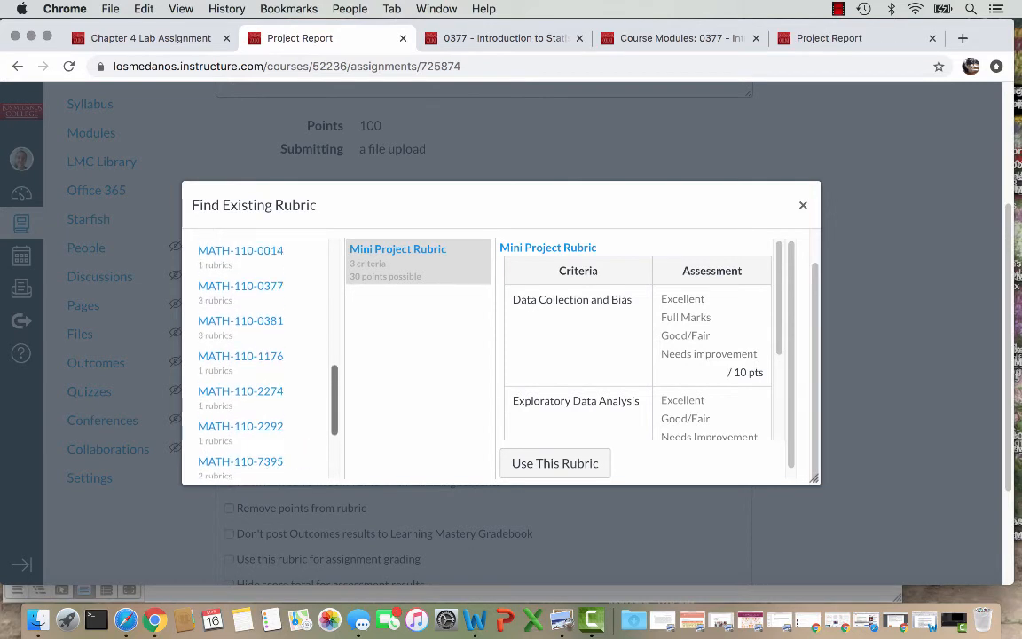
scroll(258, 324, "up", 1)
left_click(253, 324)
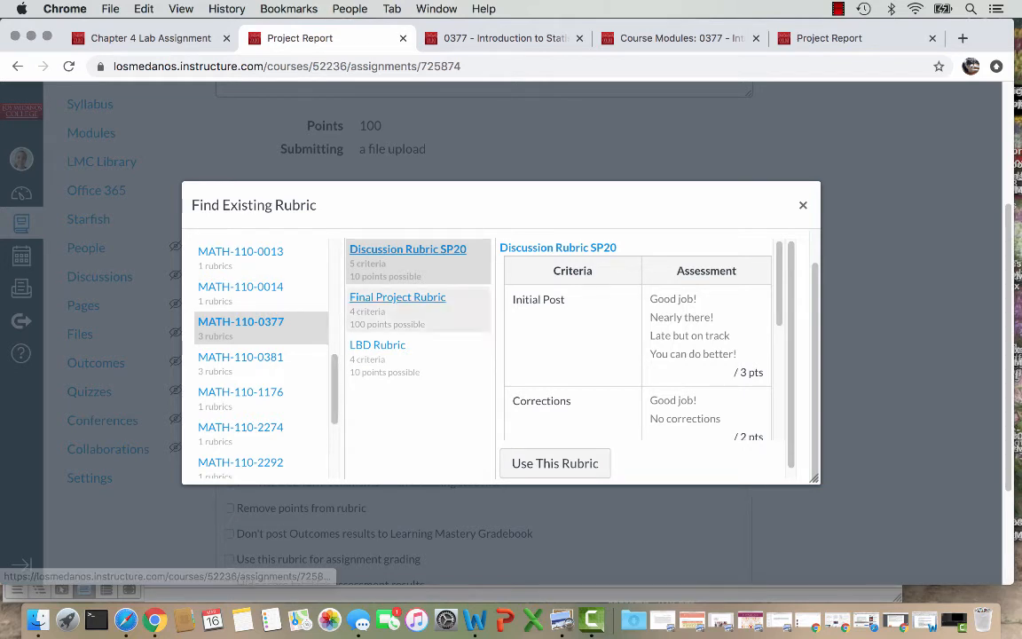
left_click(398, 297)
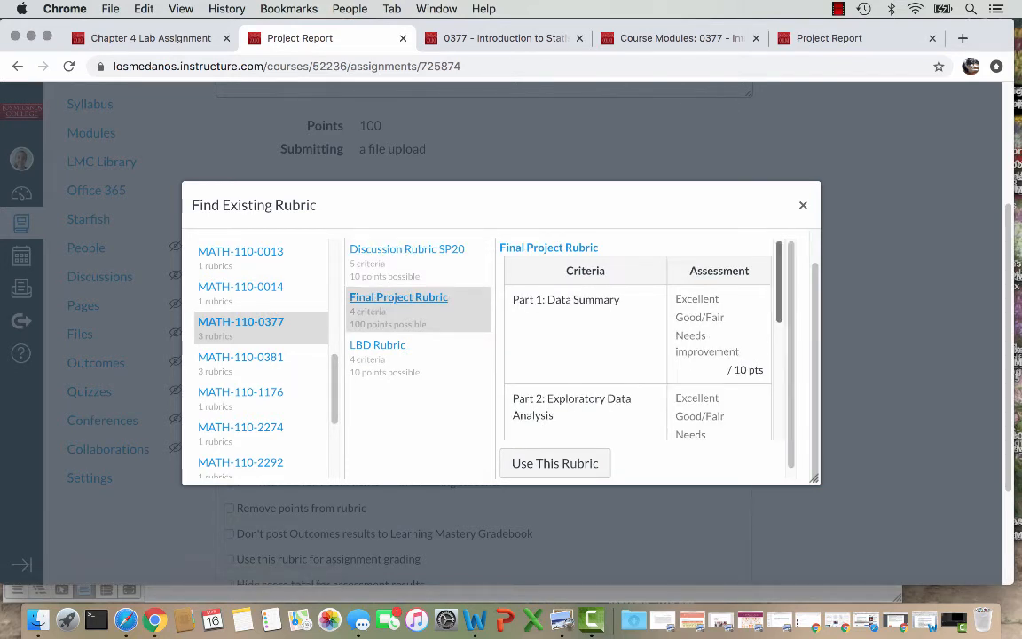
Apply the Final Project Rubric from MATH-110-0377 to the Project Report assignment and check its criteria on the assignment page.
scroll(634, 342, "down", 4)
scroll(634, 354, "down", 3)
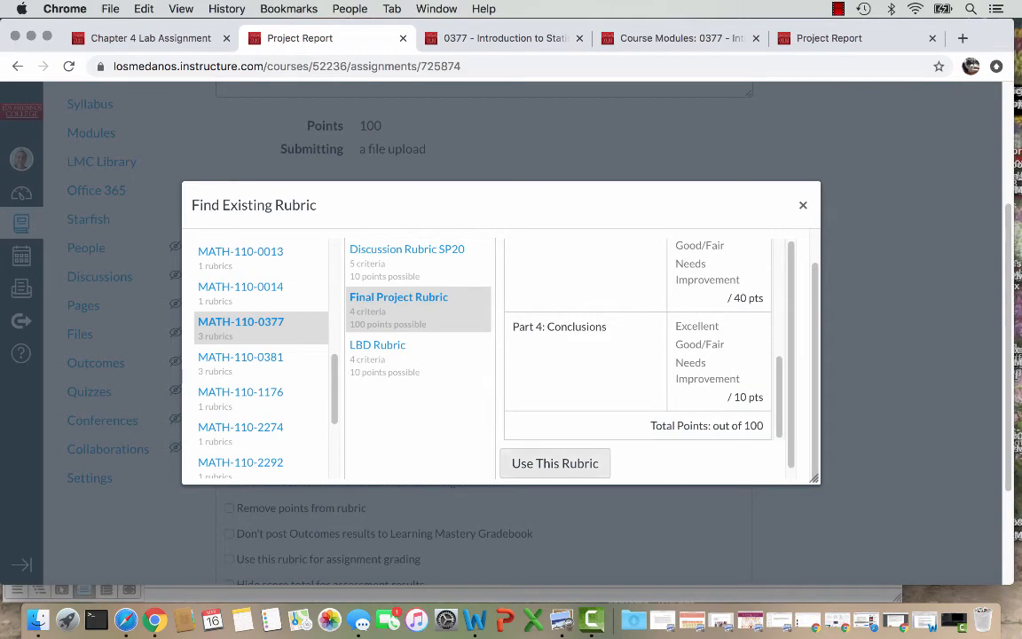
left_click(554, 463)
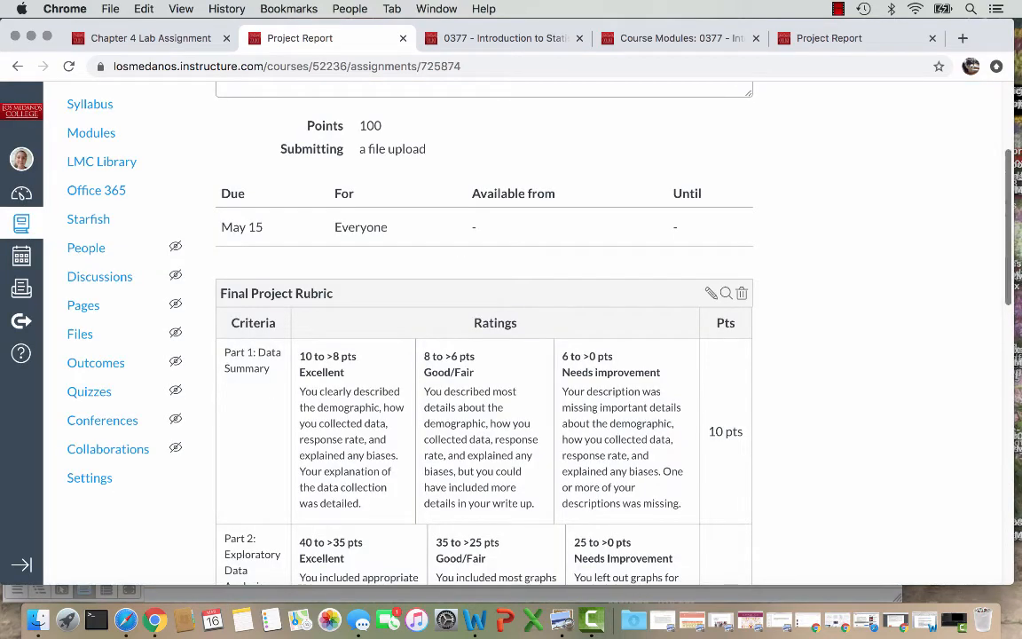
scroll(483, 355, "down", 5)
scroll(483, 355, "down", 10)
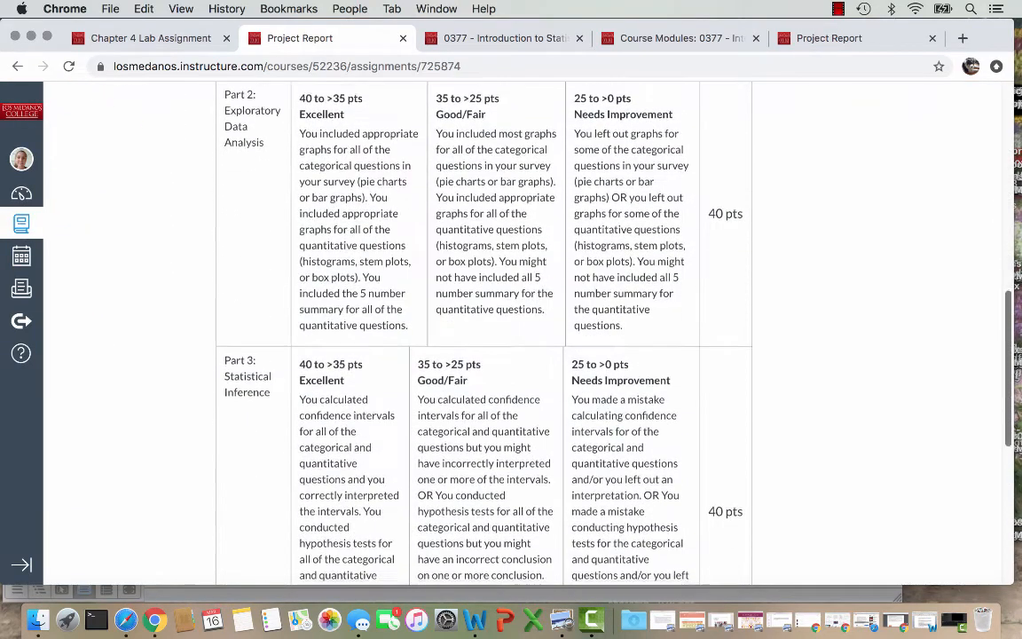
scroll(484, 354, "up", 5)
scroll(483, 354, "up", 15)
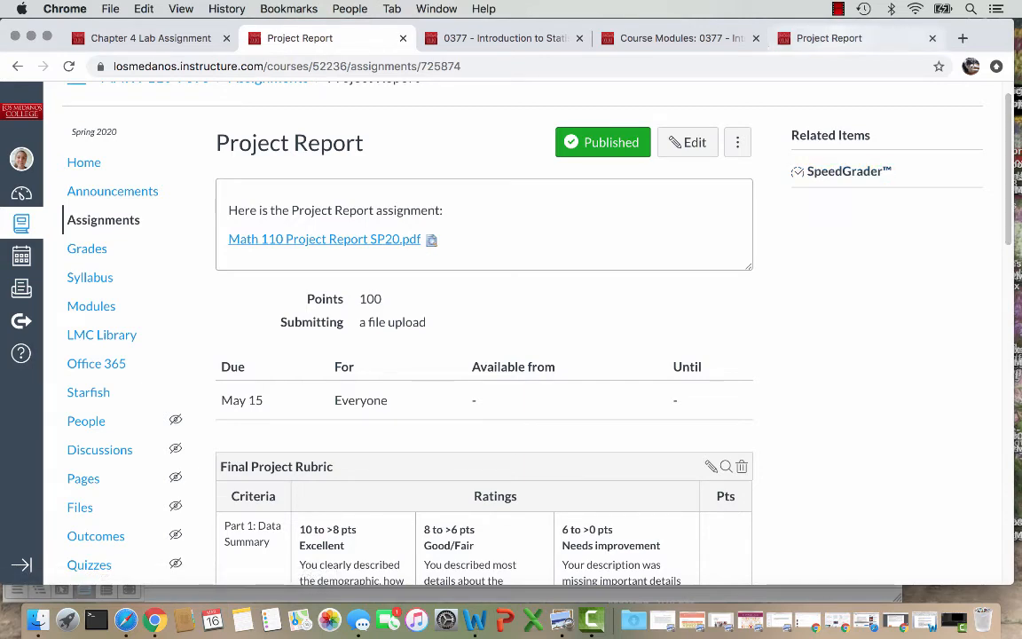
Open the Project Report submission for grading from the to-do list on the 0377 - Introduction to Statistics home page.
left_click(833, 38)
left_click(683, 38)
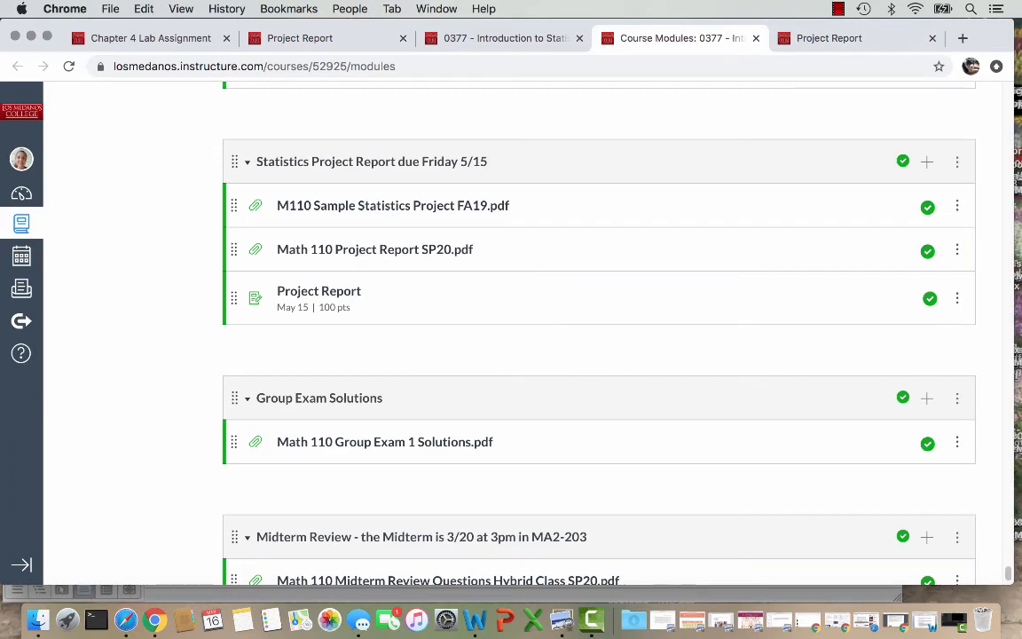
left_click(498, 38)
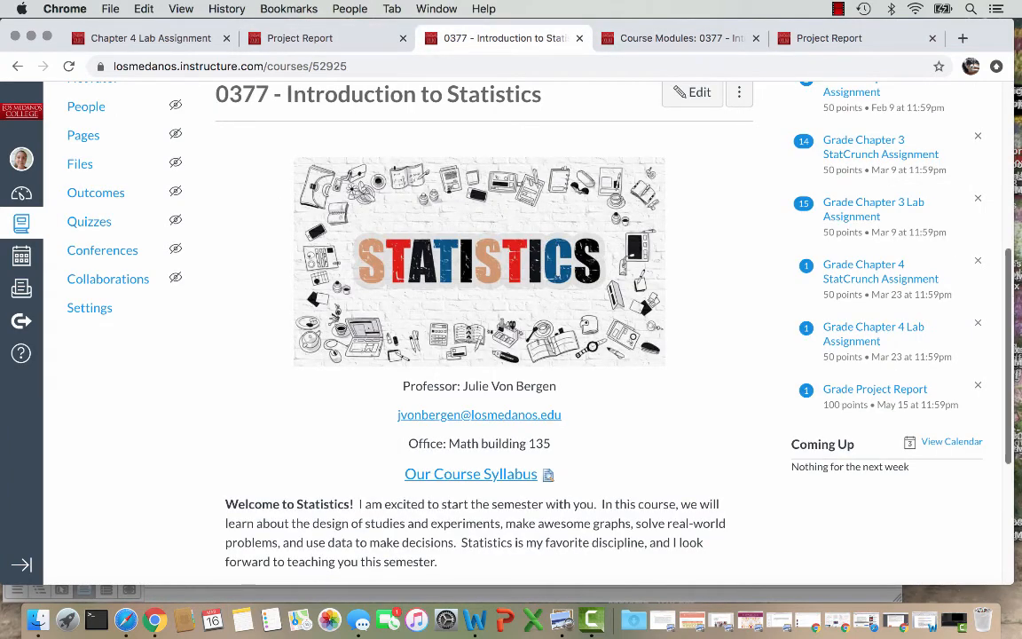
scroll(486, 333, "up", 3)
scroll(486, 333, "down", 2)
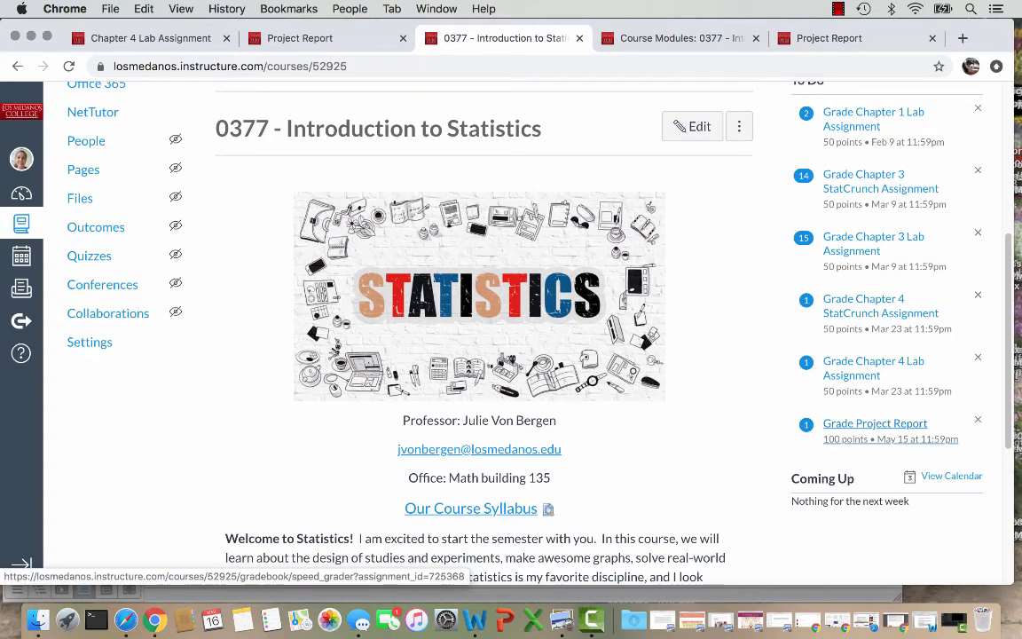
left_click(874, 423)
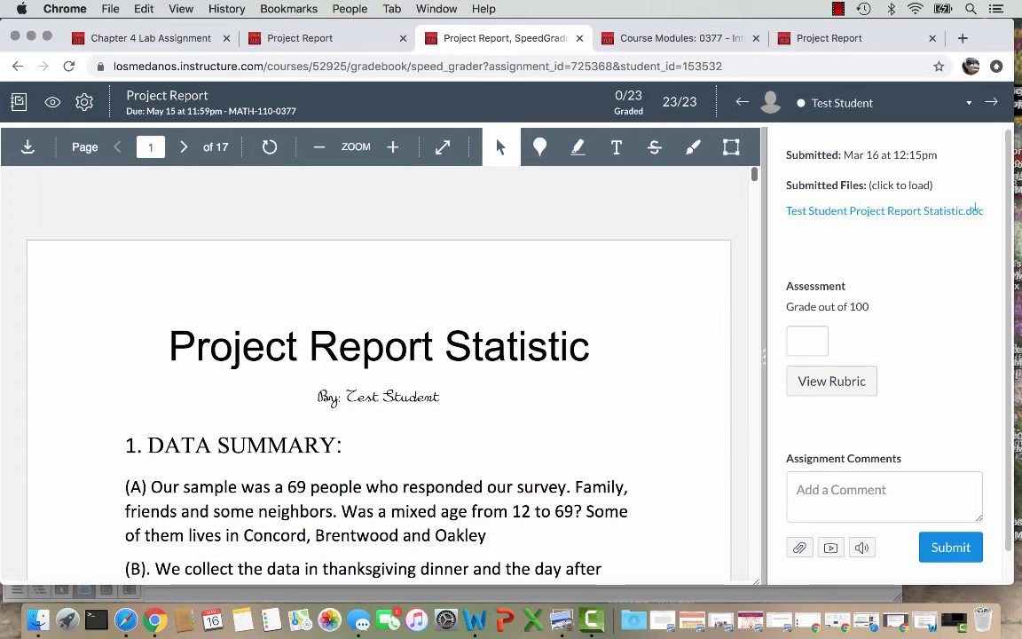
Skim the first pages of the submitted report, display its grading rubric and widen the grading area to fit all rubric columns.
scroll(379, 372, "down", 10)
scroll(379, 372, "down", 8)
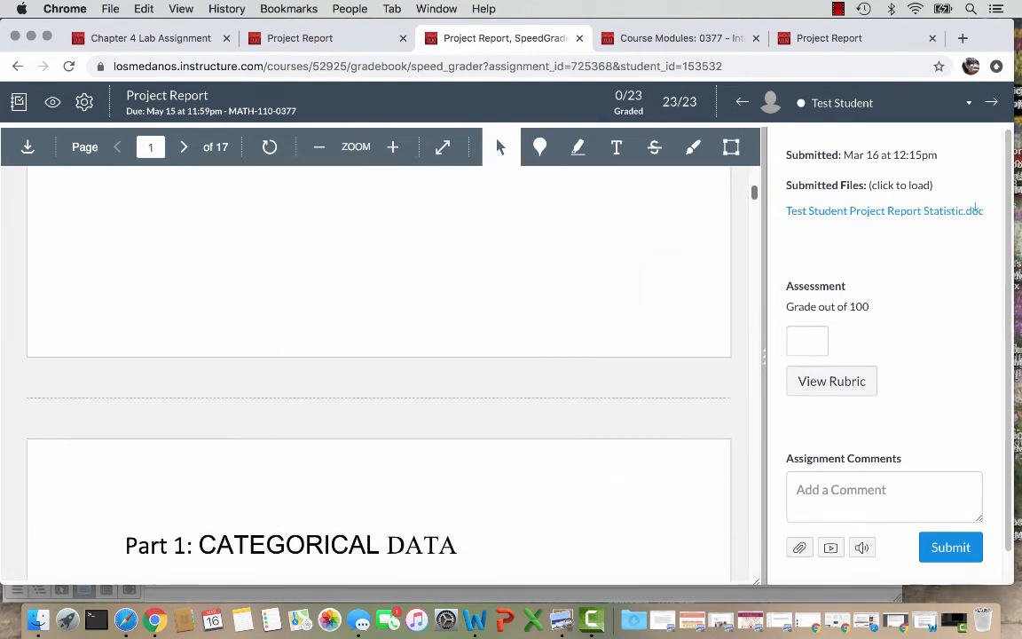
scroll(379, 372, "down", 2)
scroll(379, 373, "down", 6)
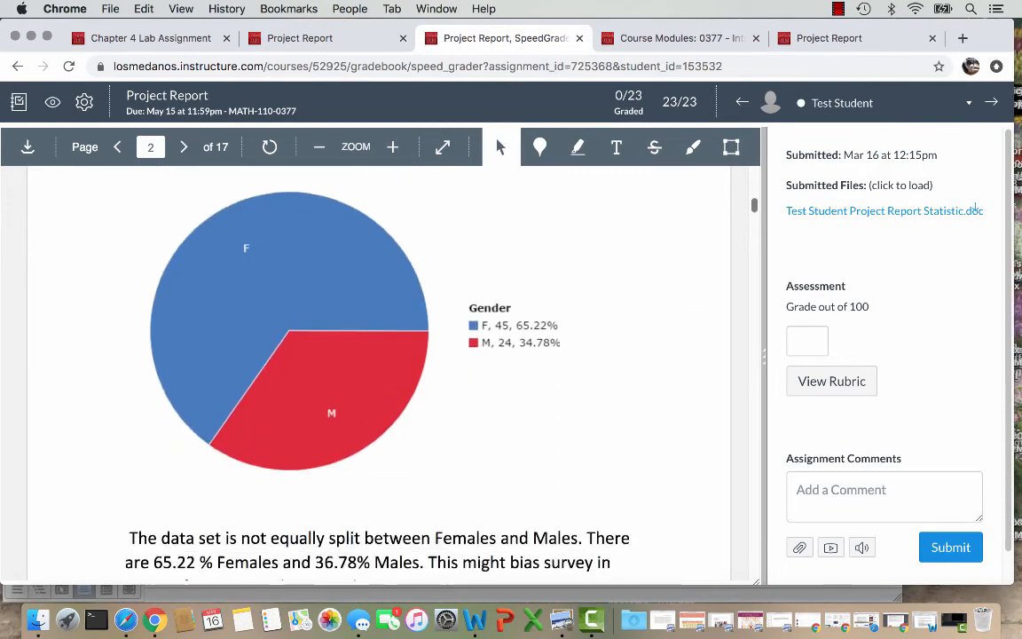
scroll(378, 373, "down", 5)
scroll(379, 373, "down", 6)
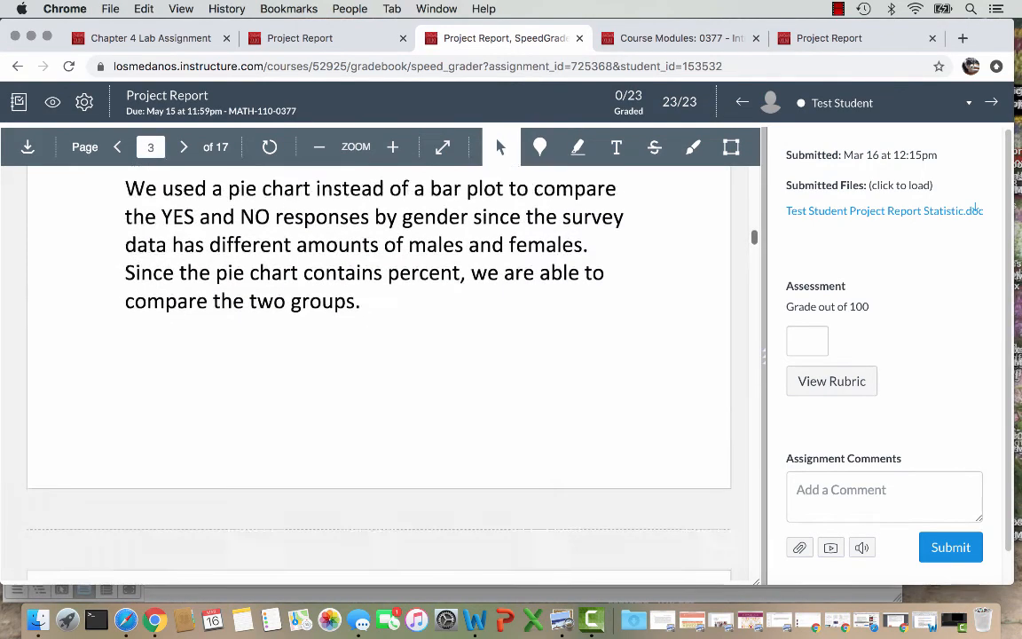
left_click(831, 381)
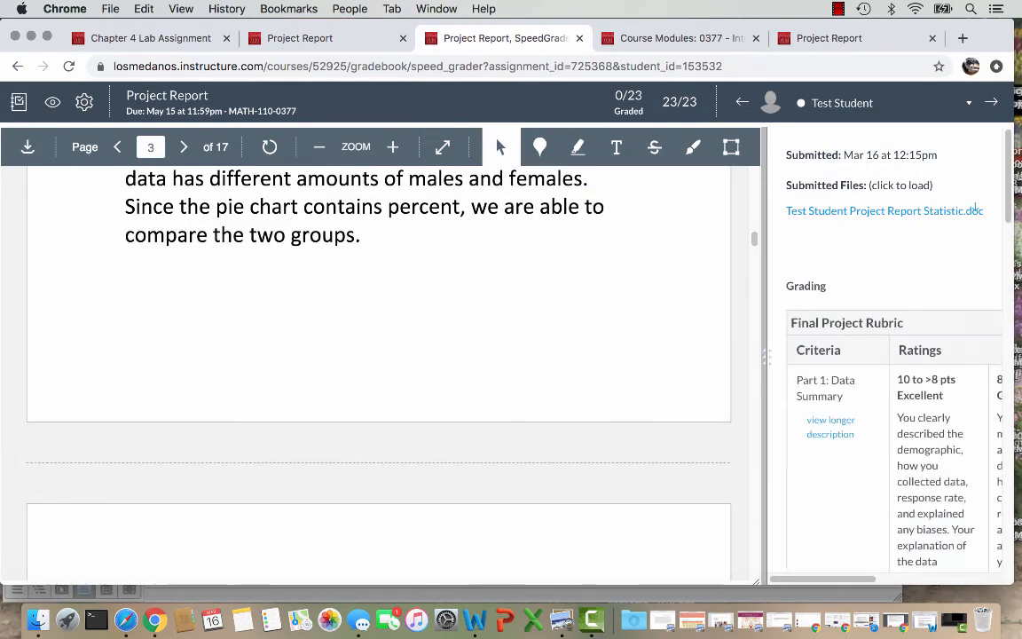
scroll(973, 209, "down", 1)
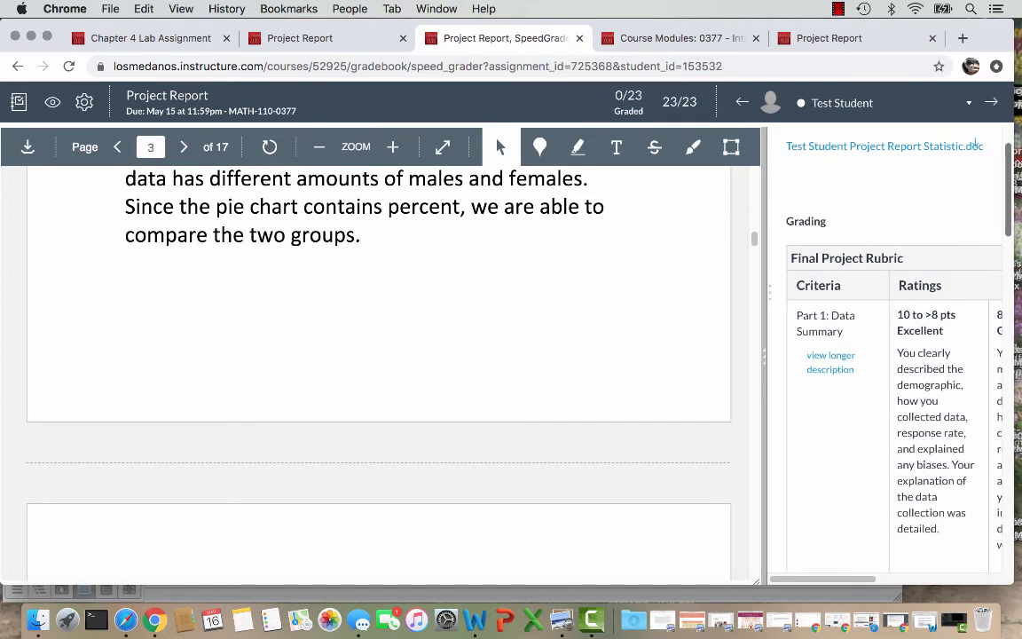
left_click_drag(766, 357, 488, 357)
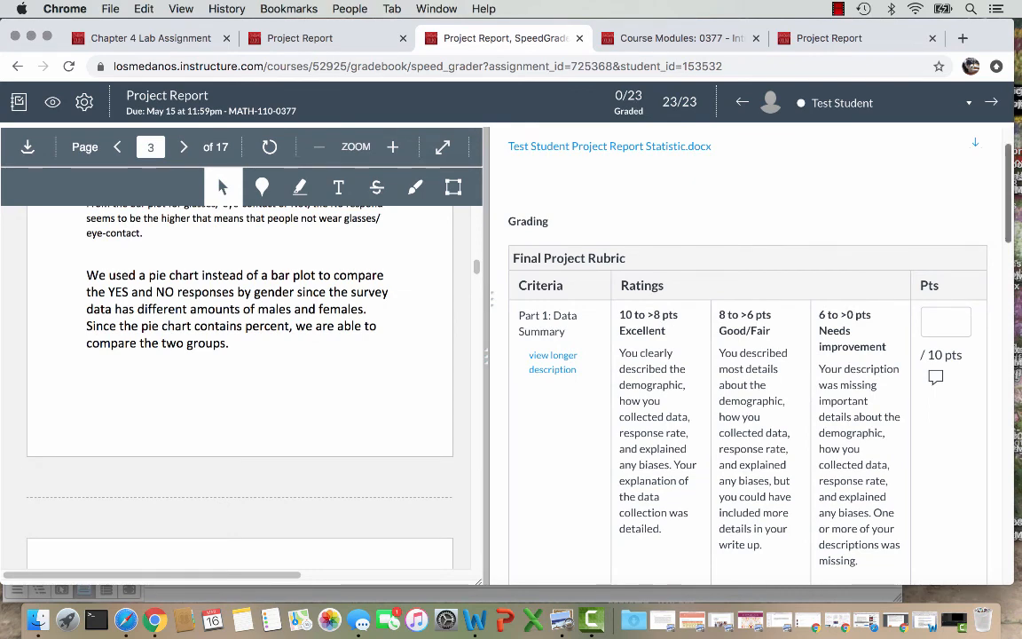
Rate the Part 1: Data Summary criterion as Excellent and set its score to 9 points.
scroll(748, 354, "down", 2)
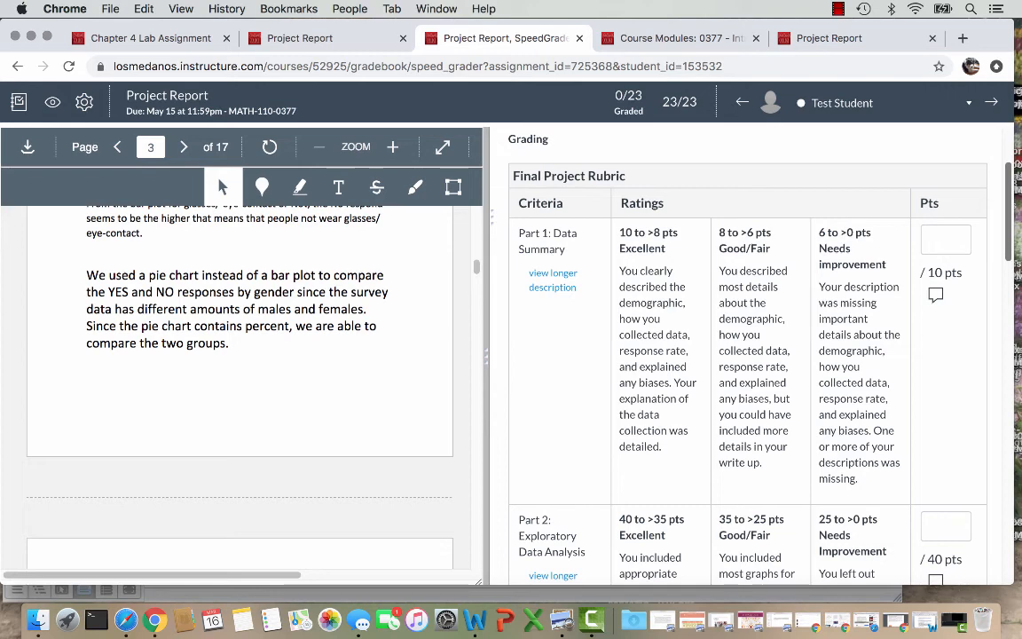
left_click(660, 361)
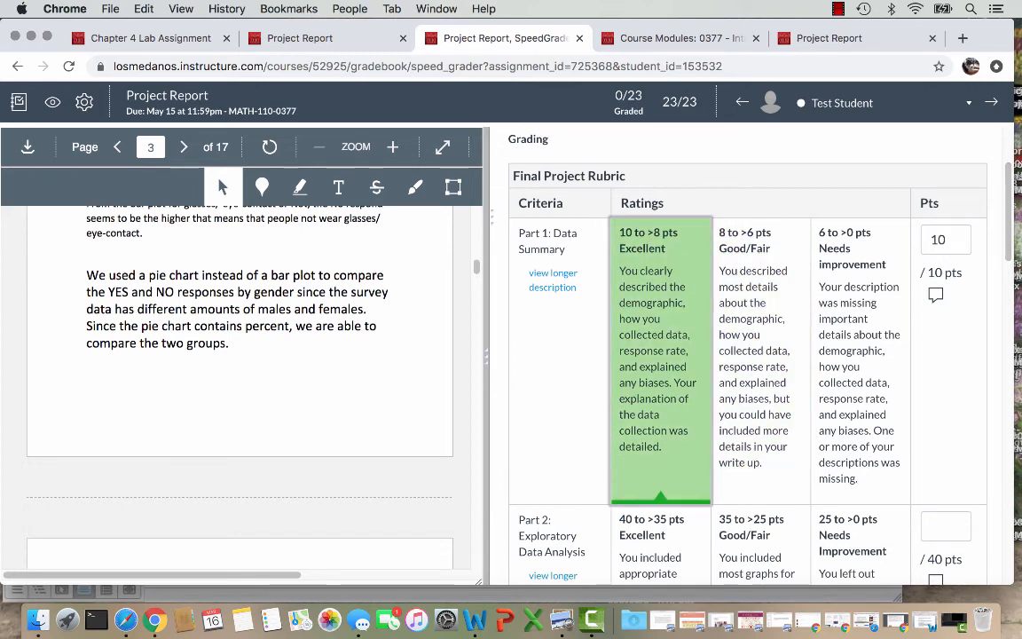
double_click(939, 239)
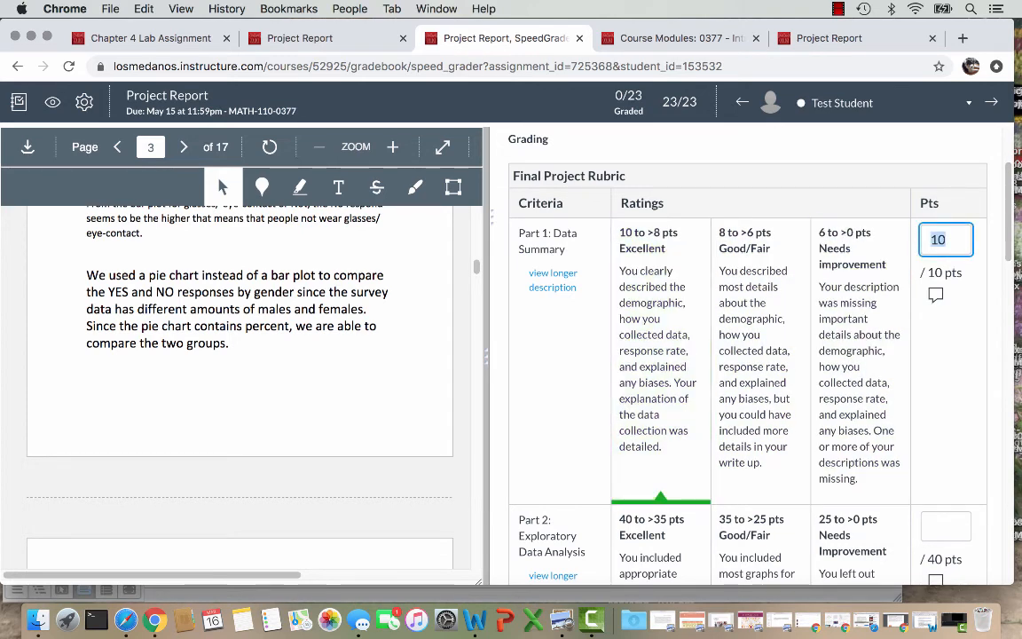
type("9")
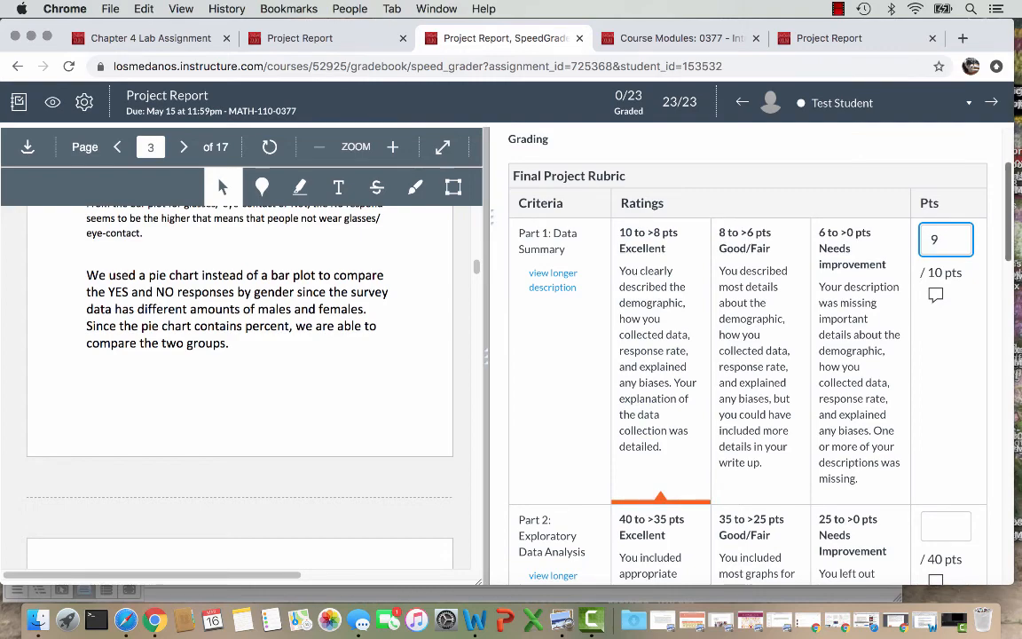
Write the assignment comment "Hi Test Student, you neglected to include an explanation of the bias for your categorical data.".
scroll(747, 354, "down", 3)
scroll(748, 355, "down", 10)
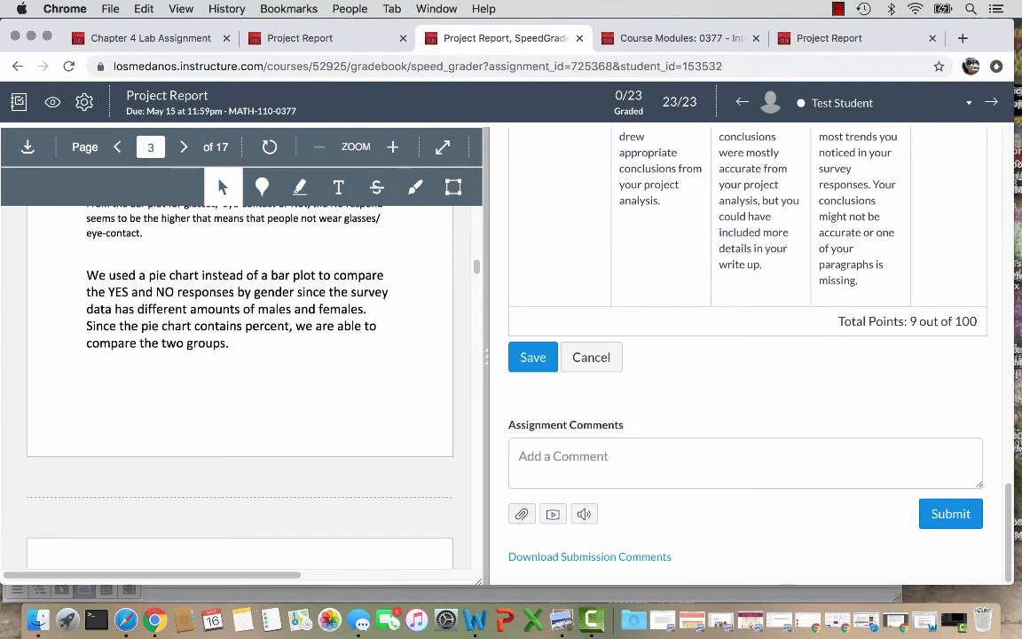
left_click(603, 461)
type("Hi Test S")
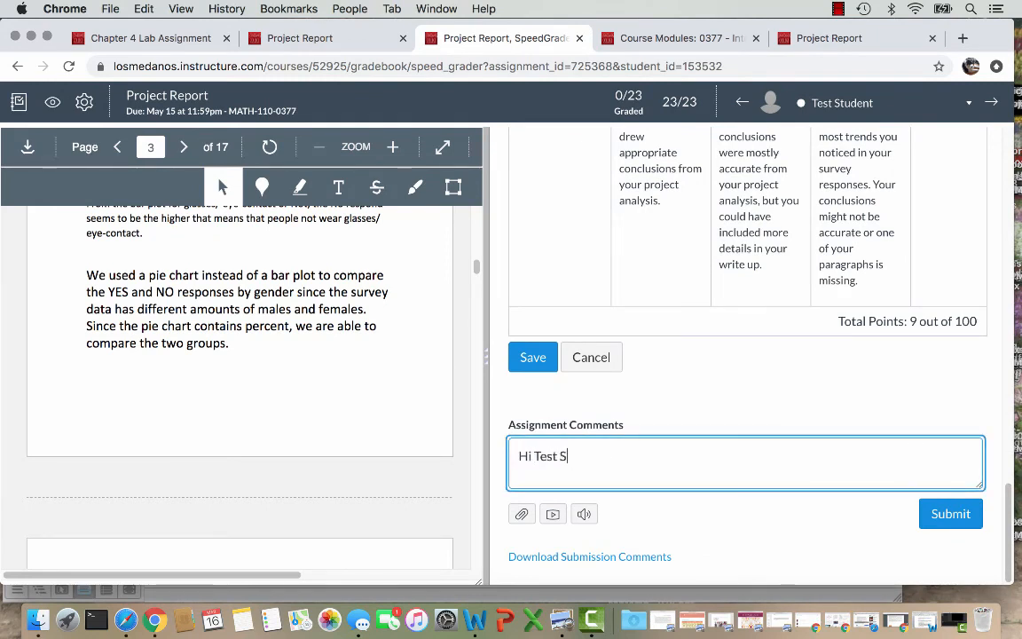
type("tudent, you")
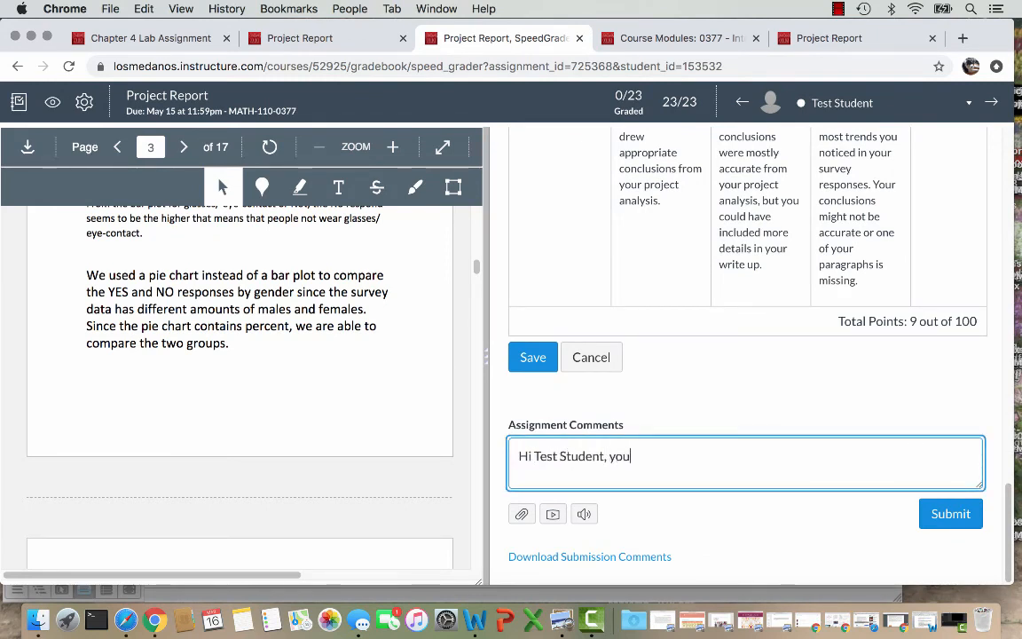
type(" neglected to include an e")
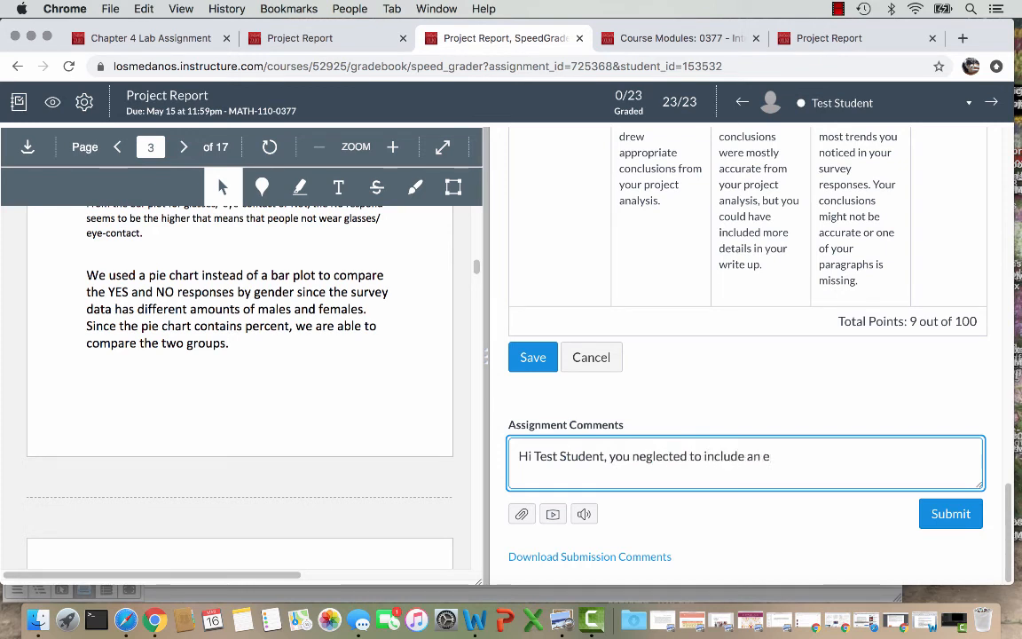
type("xplanation o")
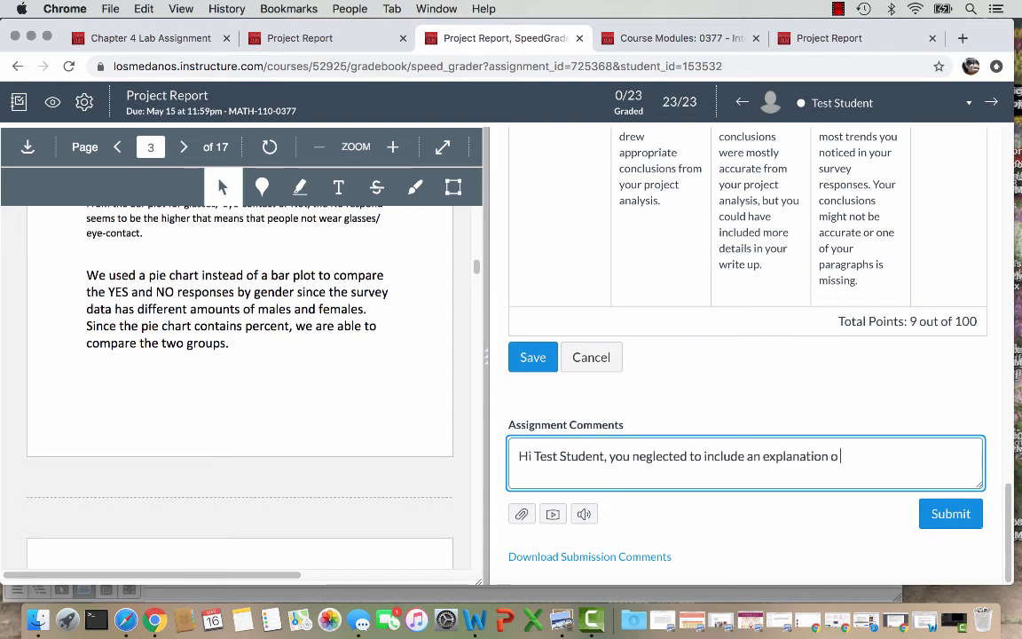
key("BackSpace")
type("f the bai")
key("BackSpace")
key("BackSpace")
type("ias for your categorical ")
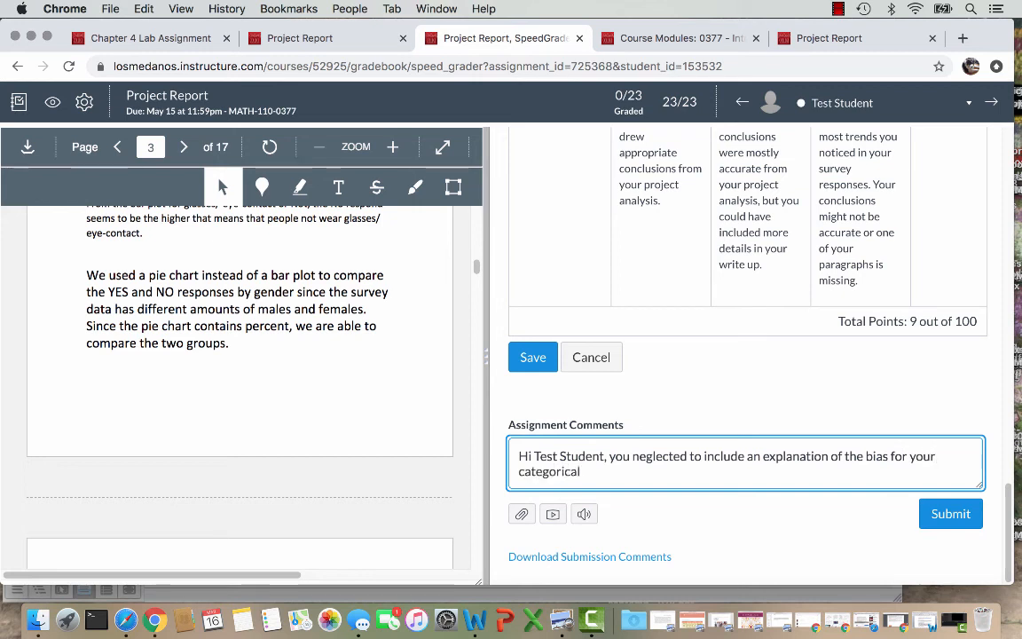
type("data.")
Rate the Part 2: Exploratory Data Analysis criterion as Good/Fair and set its score to 30 points.
scroll(745, 355, "up", 4)
scroll(744, 355, "up", 10)
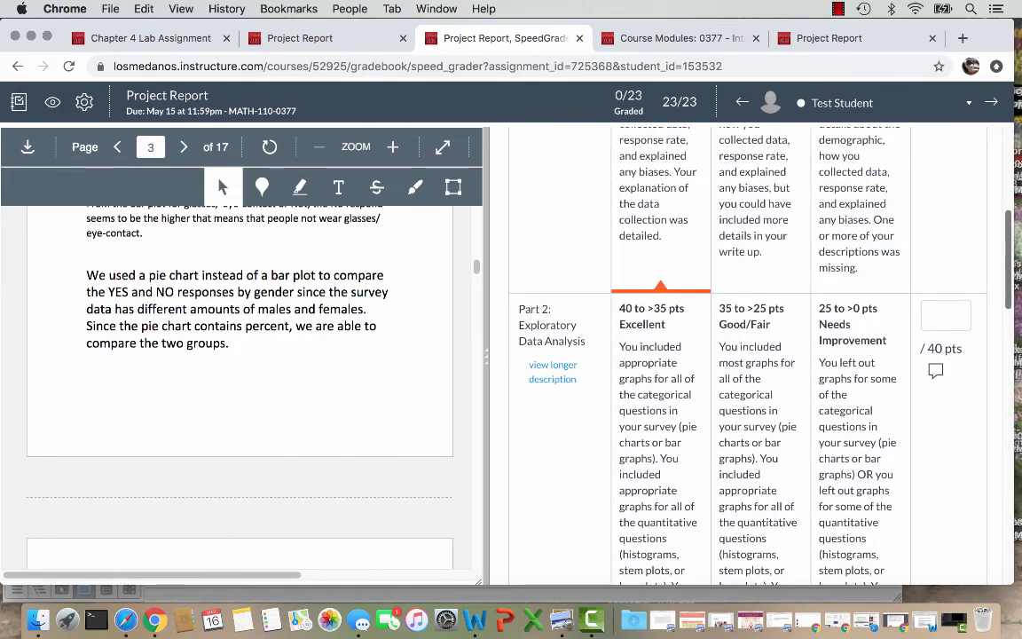
scroll(745, 355, "down", 2)
scroll(745, 354, "down", 1)
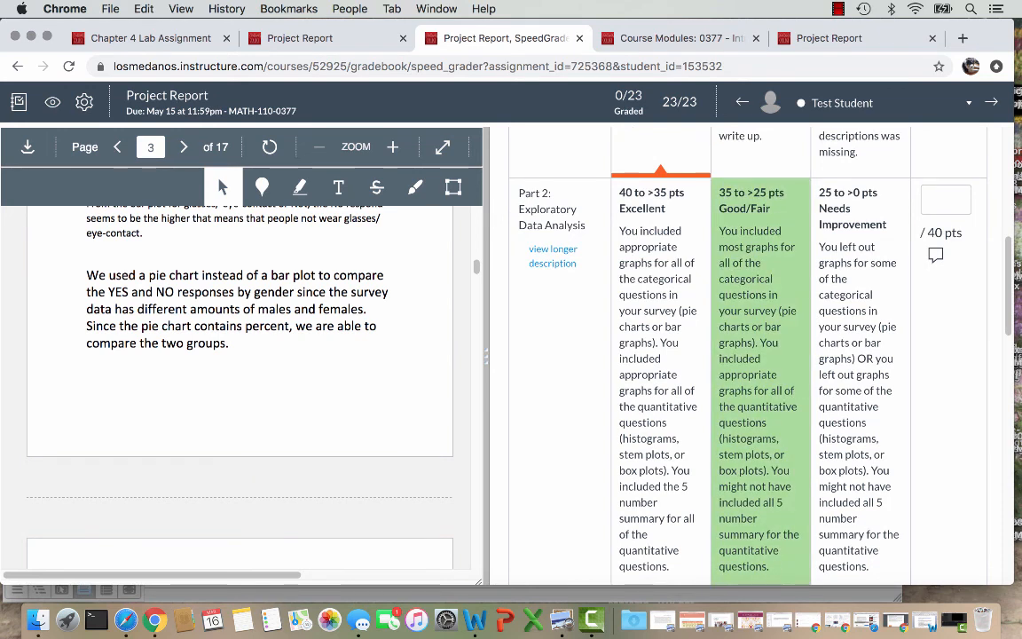
left_click(760, 382)
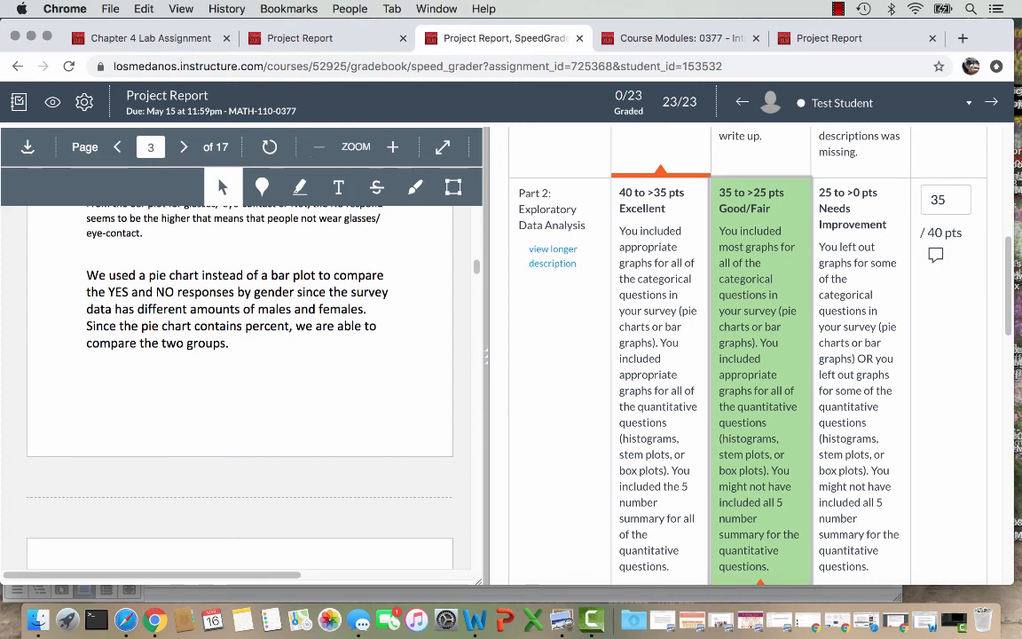
left_click(944, 199)
key("BackSpace")
type("0")
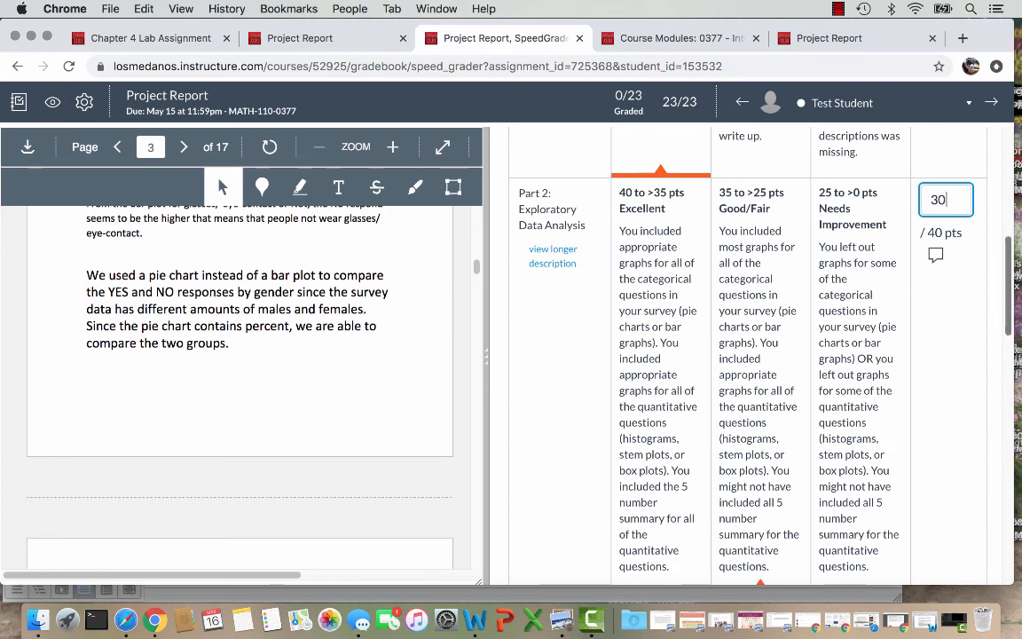
Check the rubric's total points, the drafted comment and the ratings given in the Final Project Rubric.
scroll(747, 354, "down", 10)
scroll(748, 355, "down", 10)
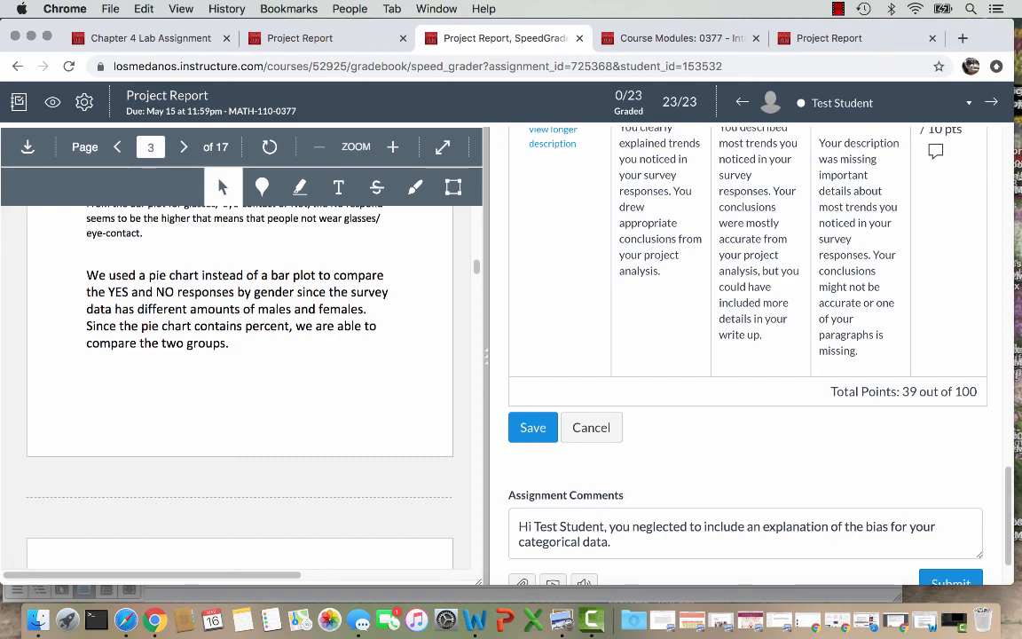
scroll(747, 354, "down", 1)
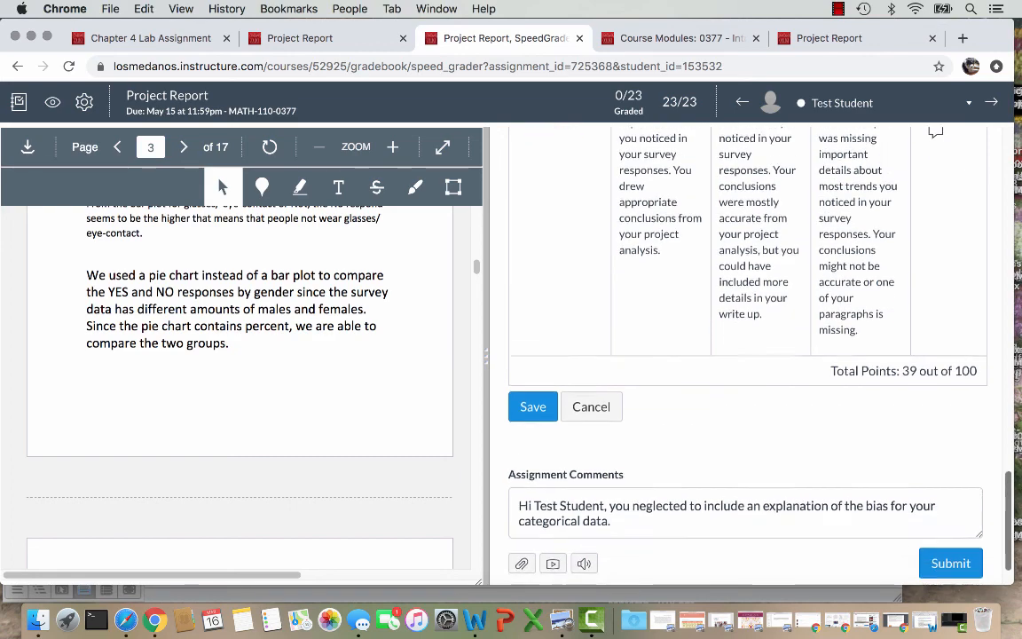
scroll(748, 355, "down", 1)
scroll(747, 355, "up", 15)
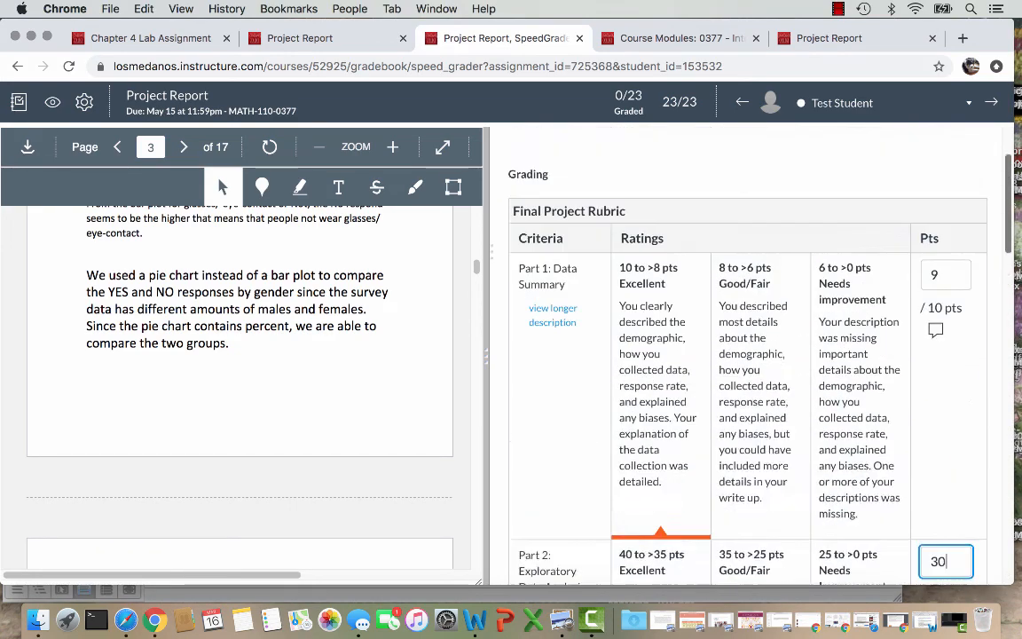
scroll(747, 355, "up", 3)
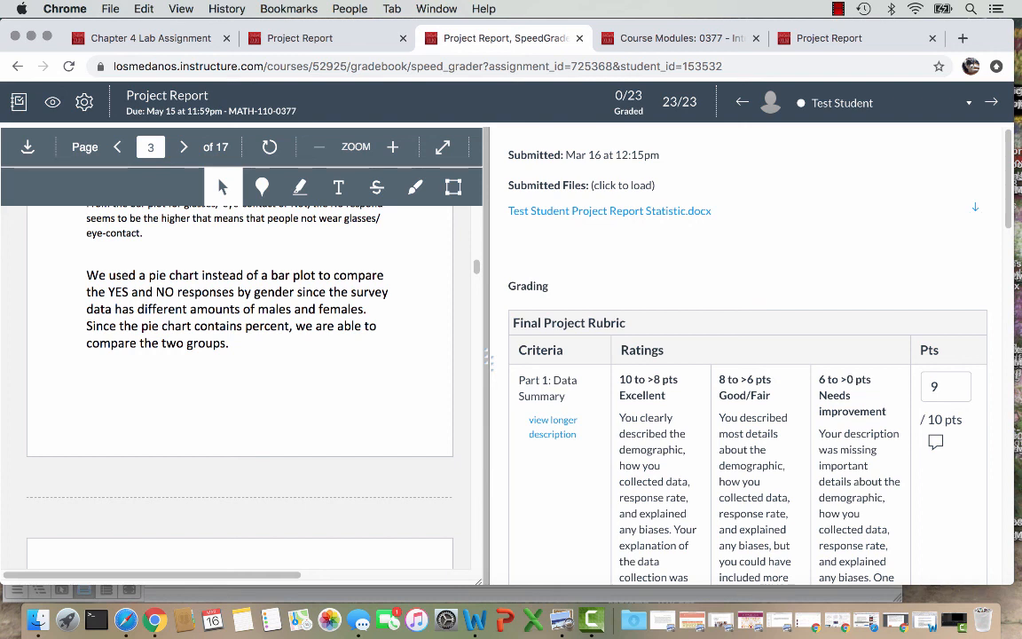
left_click(838, 9)
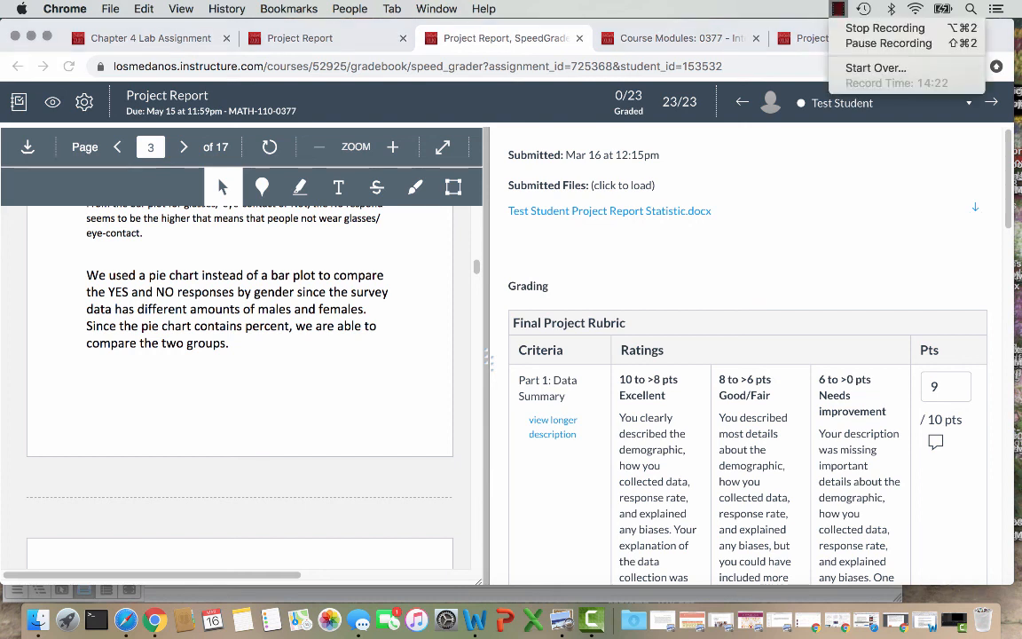